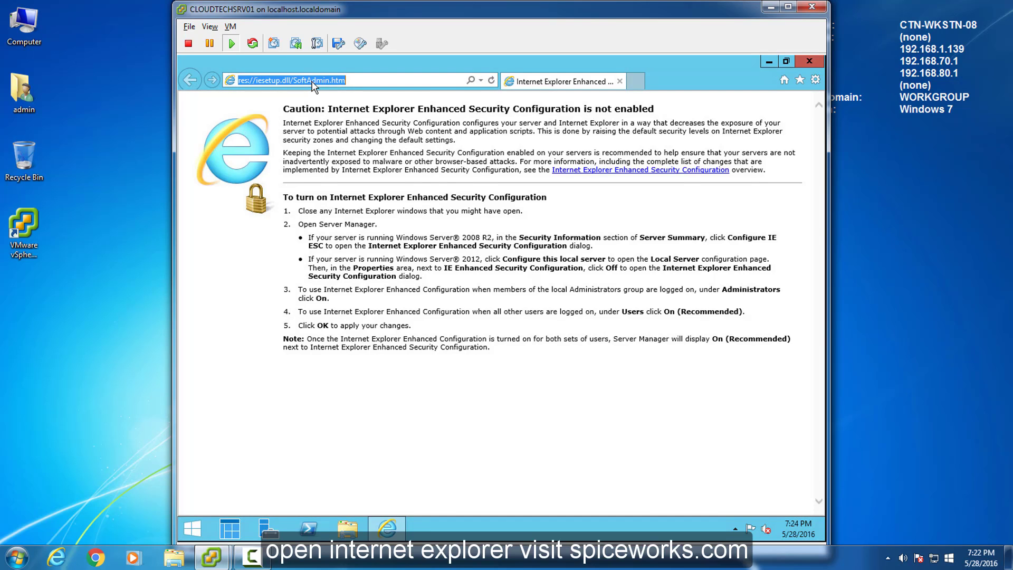
type("http://spiceworks.com/")
key("Return")
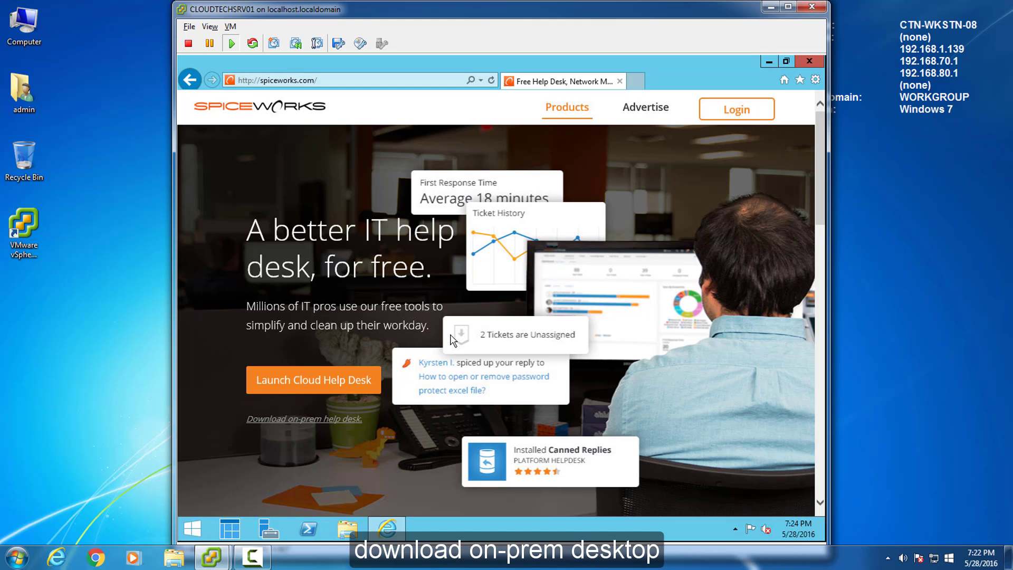
left_click(274, 420)
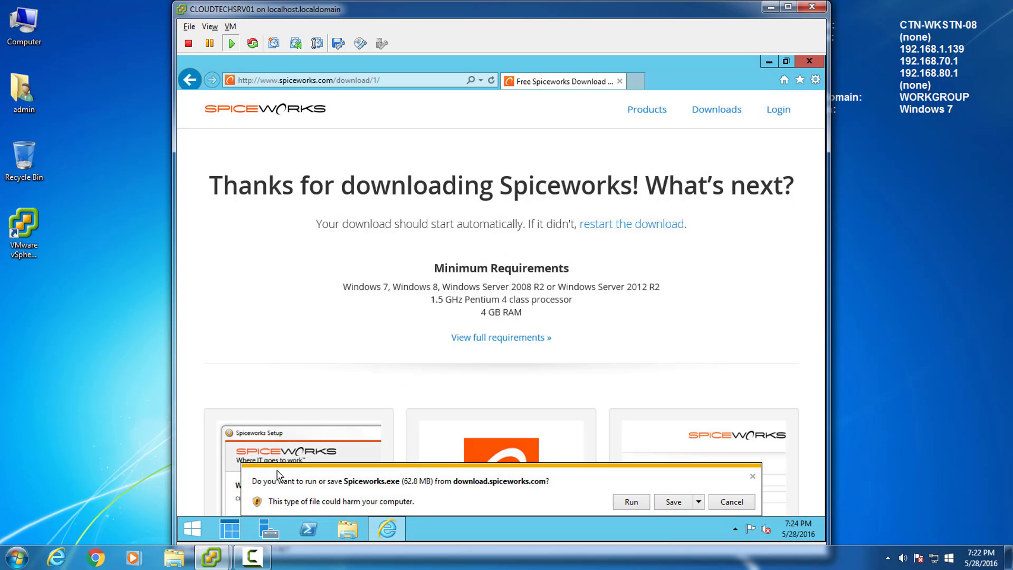
left_click(673, 504)
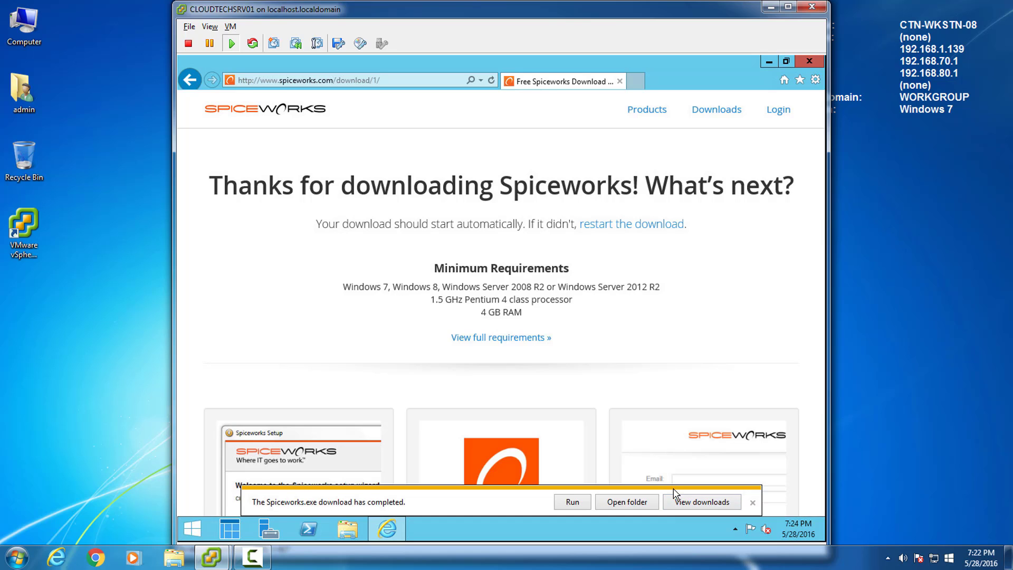
Run the downloaded Spiceworks.exe and bring up its setup wizard
left_click(572, 502)
left_click(569, 325)
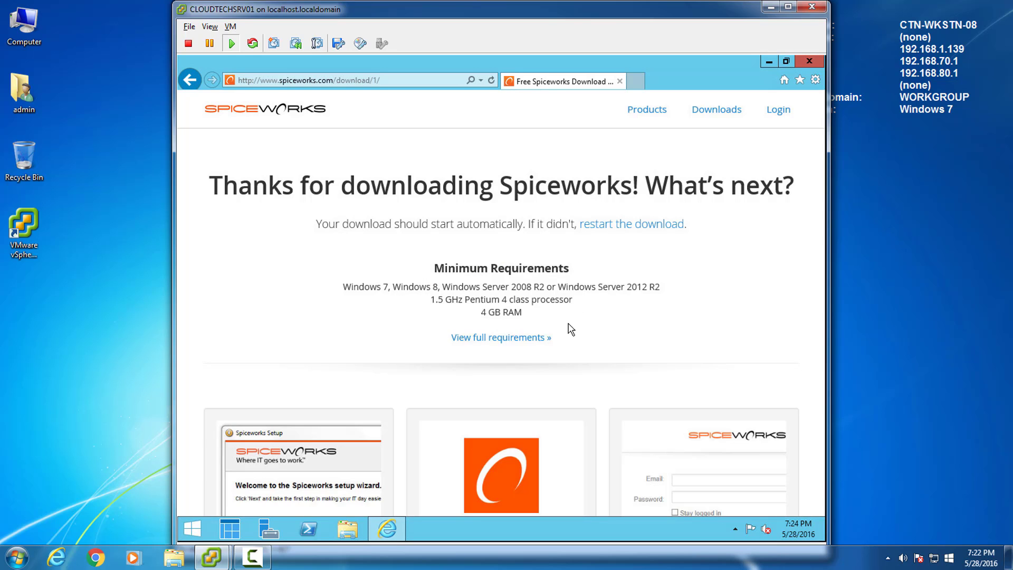
left_click(766, 61)
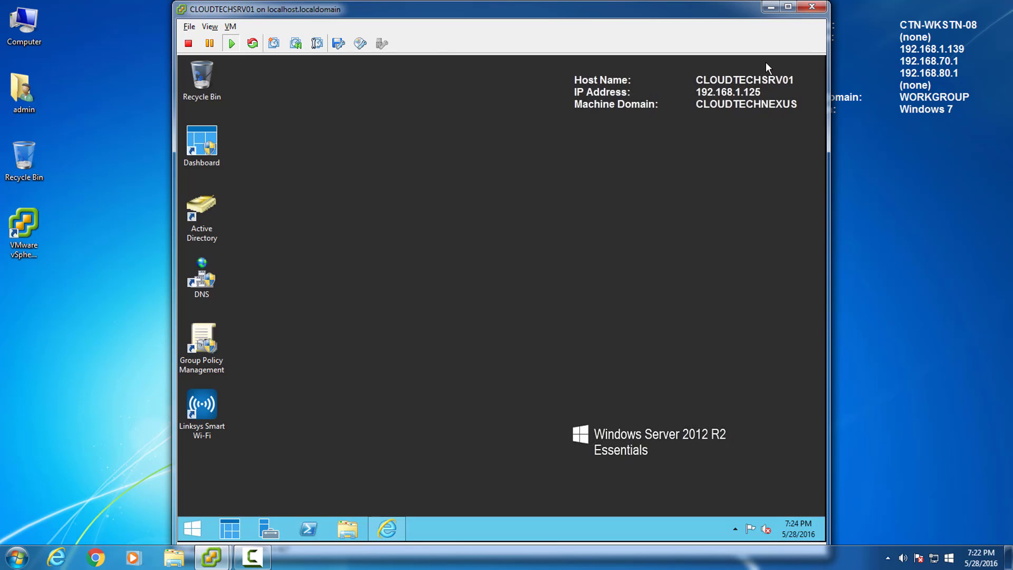
left_click(388, 519)
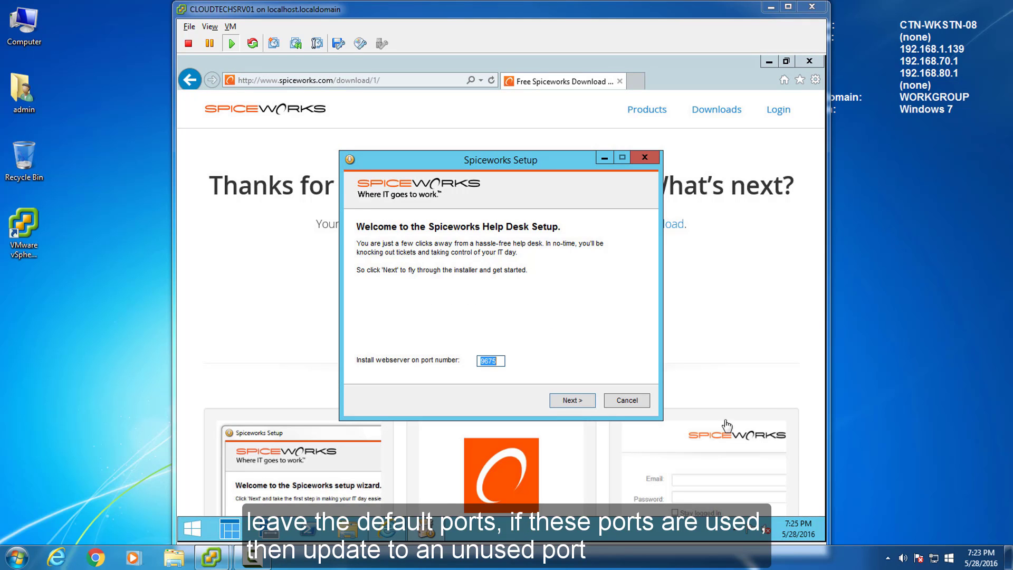
Install Spiceworks Help Desk on port 9675 in C:\Program Files (x86)\Spiceworks, with a desktop shortcut and without starting it now
left_click(567, 401)
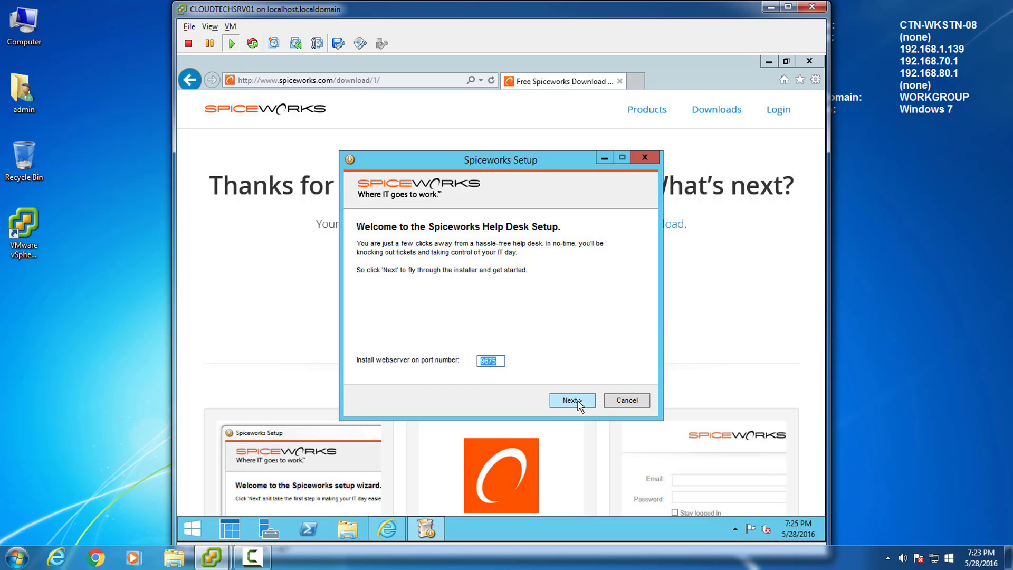
left_click(575, 401)
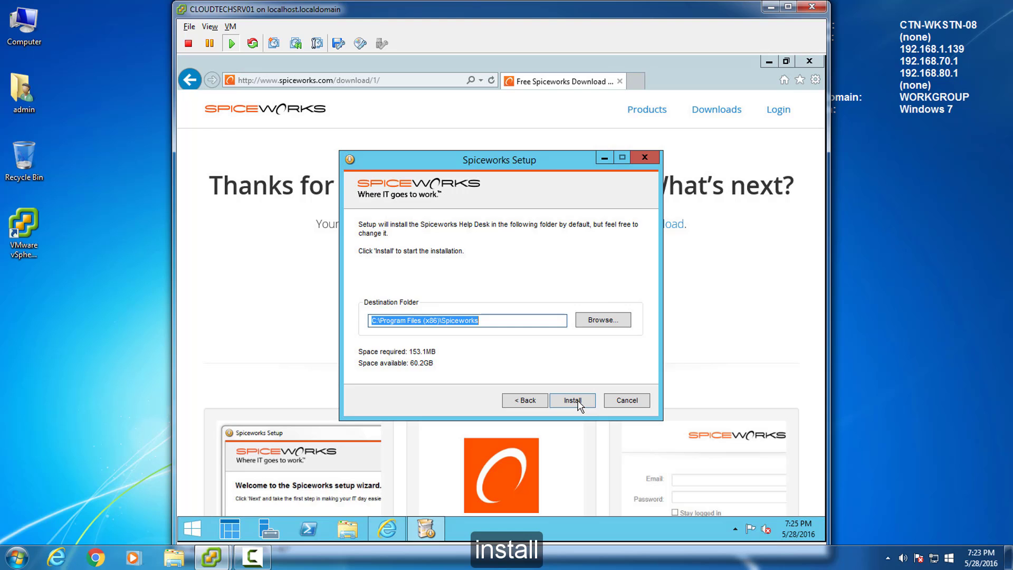
left_click(578, 402)
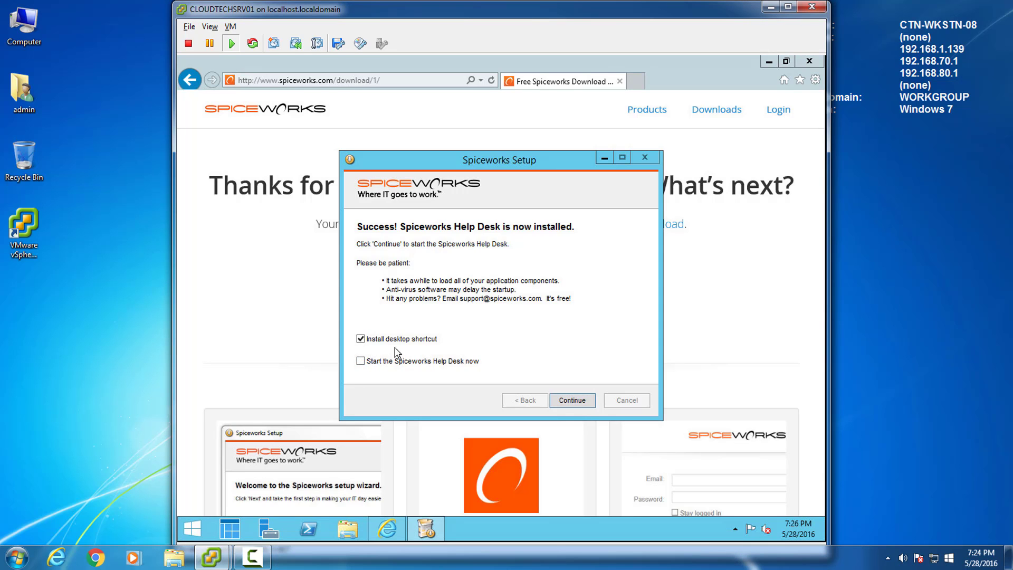
left_click(572, 399)
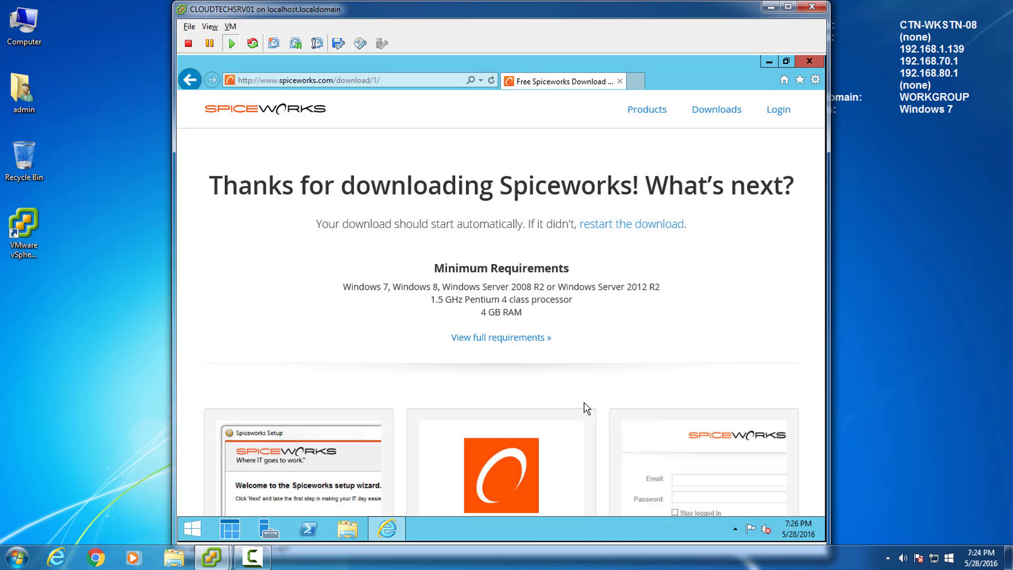
Open the router's page at 192.168.1.1 in a new browser tab and sign in with the router password
left_click(636, 82)
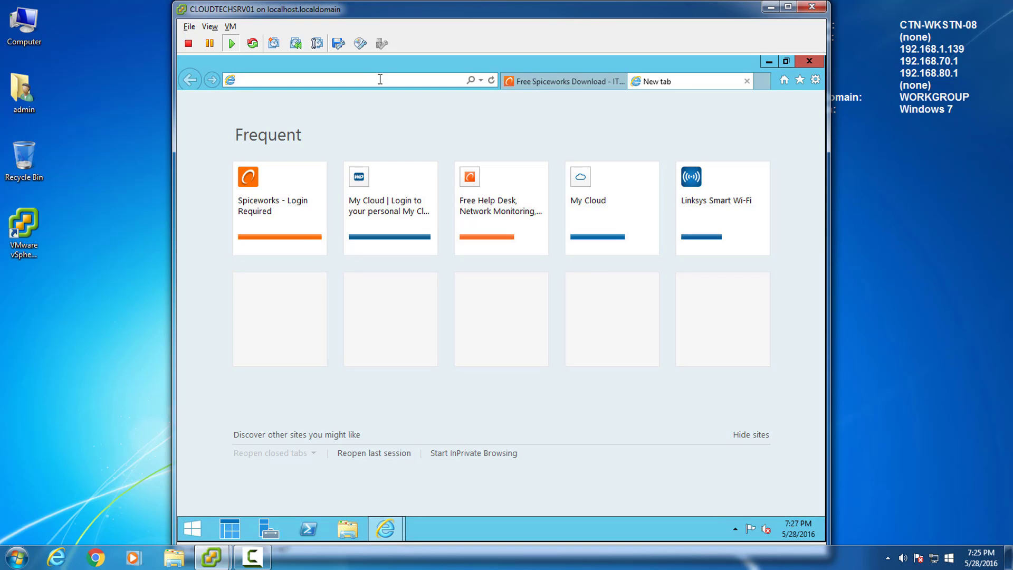
type("192.168.1.1/")
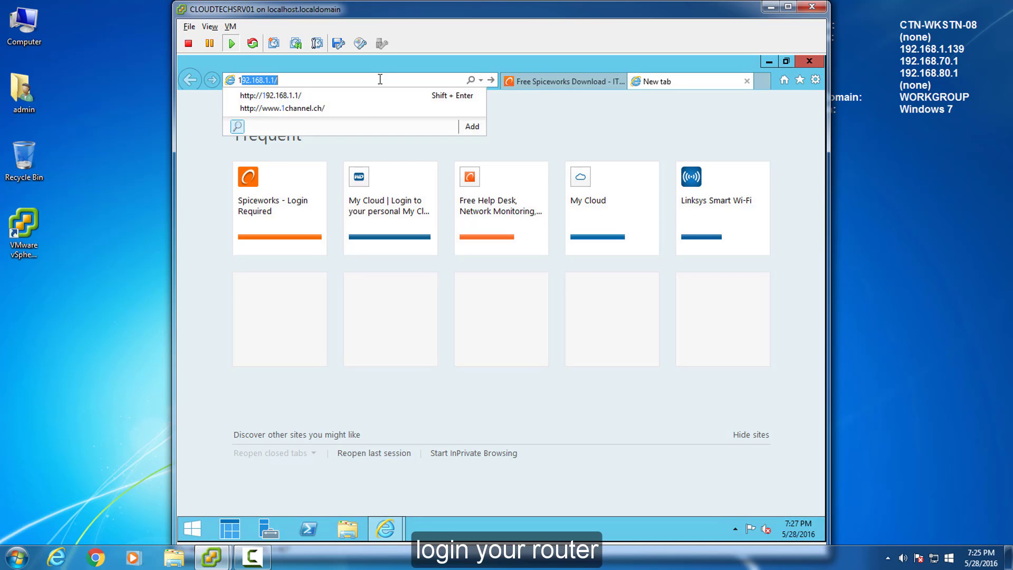
key("Return")
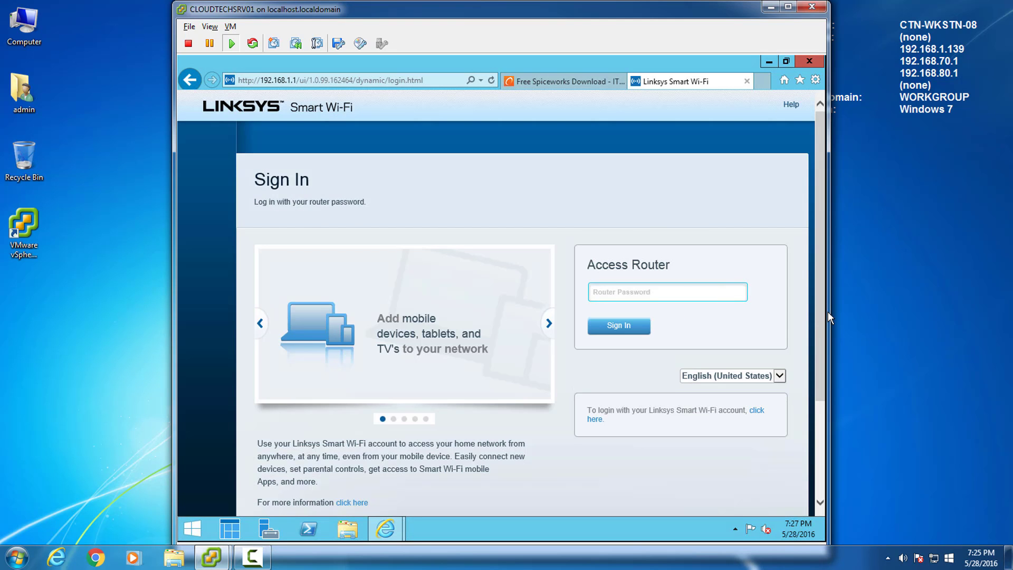
type("•••••••••••")
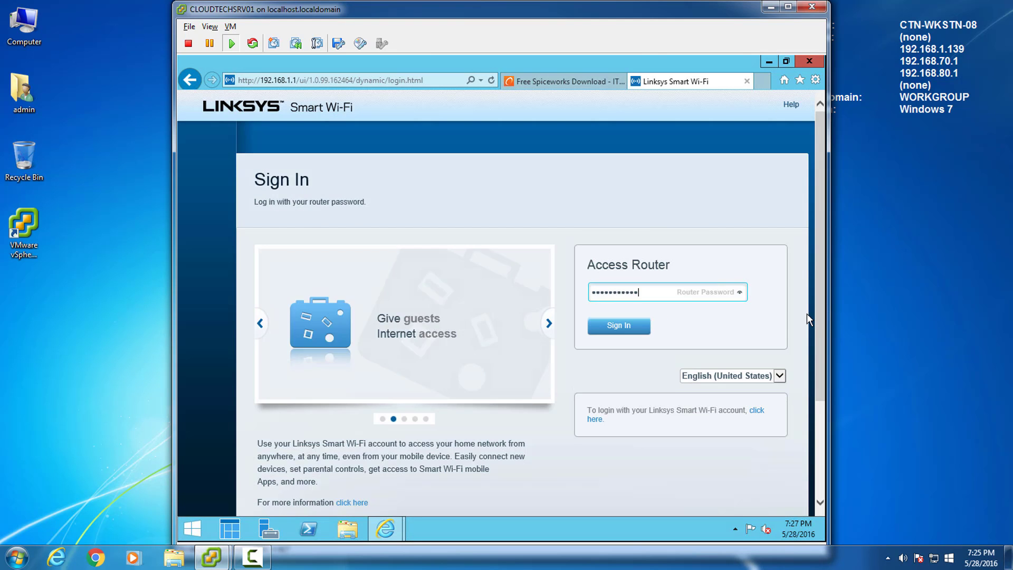
key("Return")
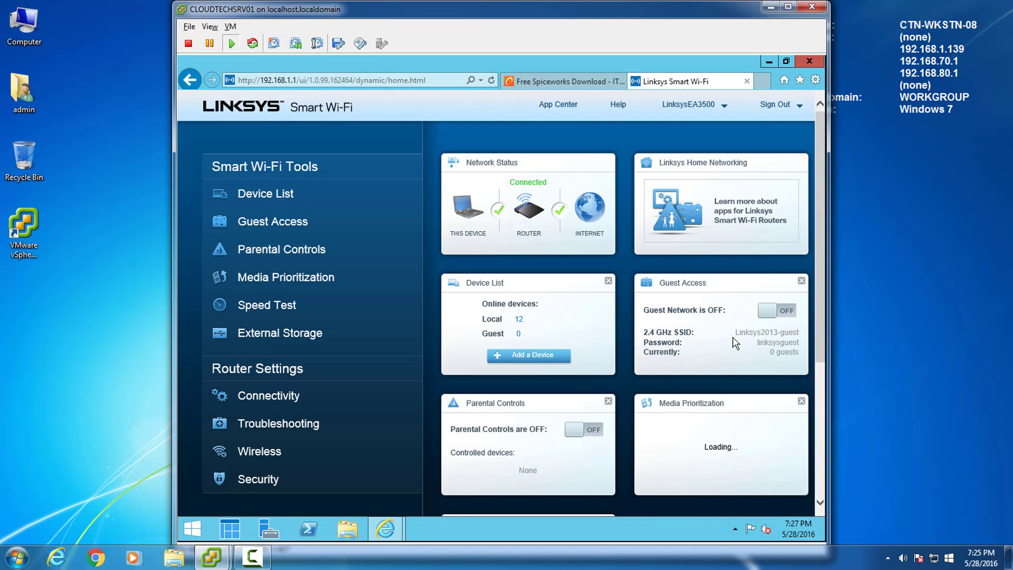
In the router's single port forwarding settings, add Spiceworks HTTP with external and internal port 9675, protocol Both, device IP 192.168.1.125
left_click(242, 488)
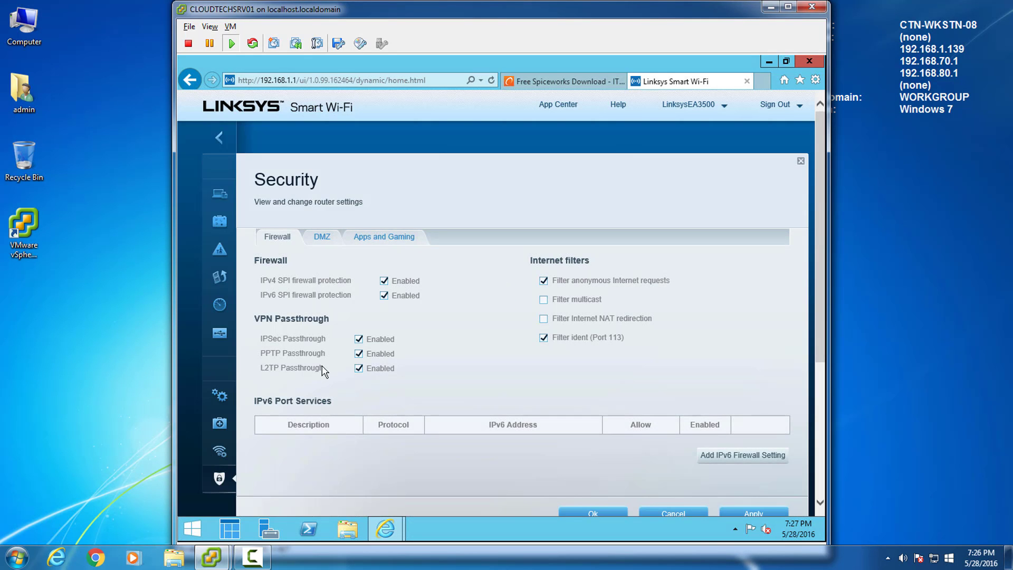
left_click(392, 239)
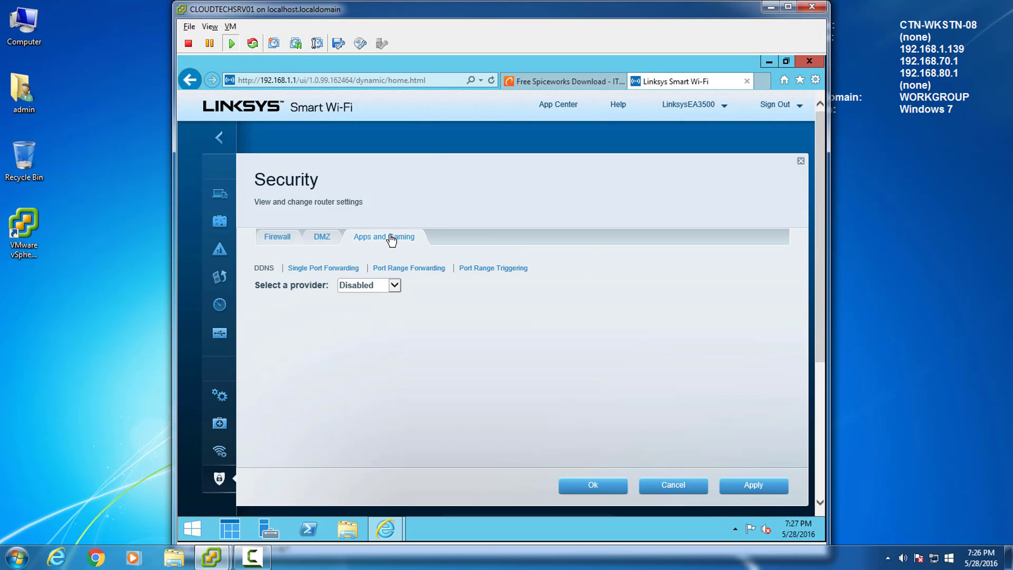
left_click(324, 269)
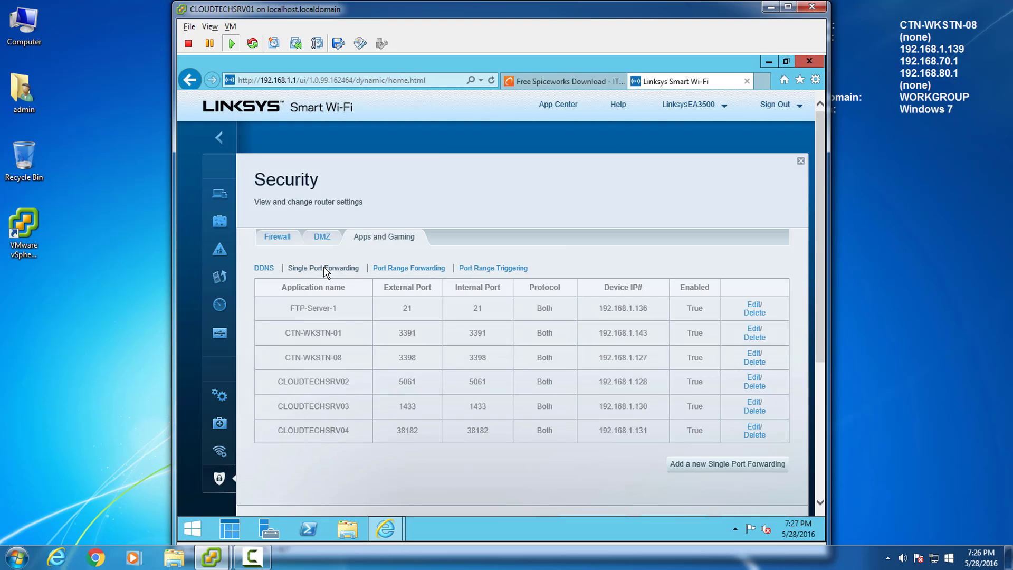
left_click(727, 466)
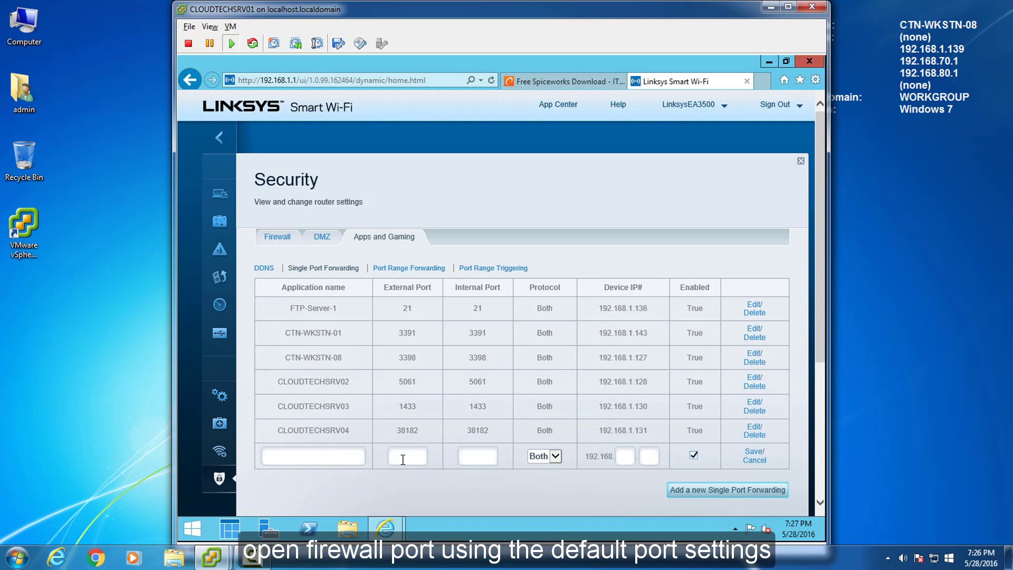
left_click(339, 456)
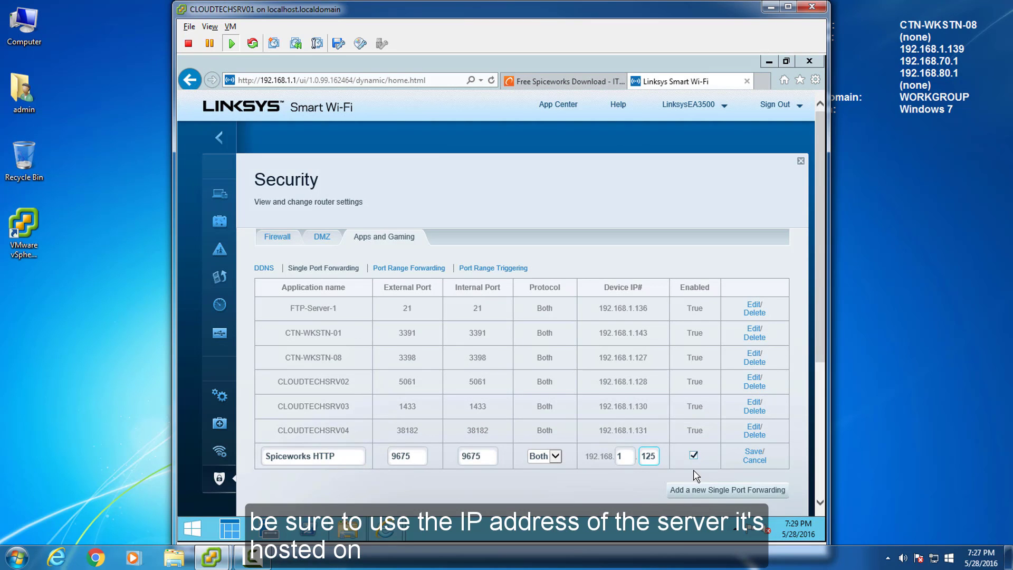
Add a Spiceworks HTTPS forwarding rule with external and internal port 9676, protocol Both, device IP 192.168.1.125, and apply the router changes
left_click(714, 489)
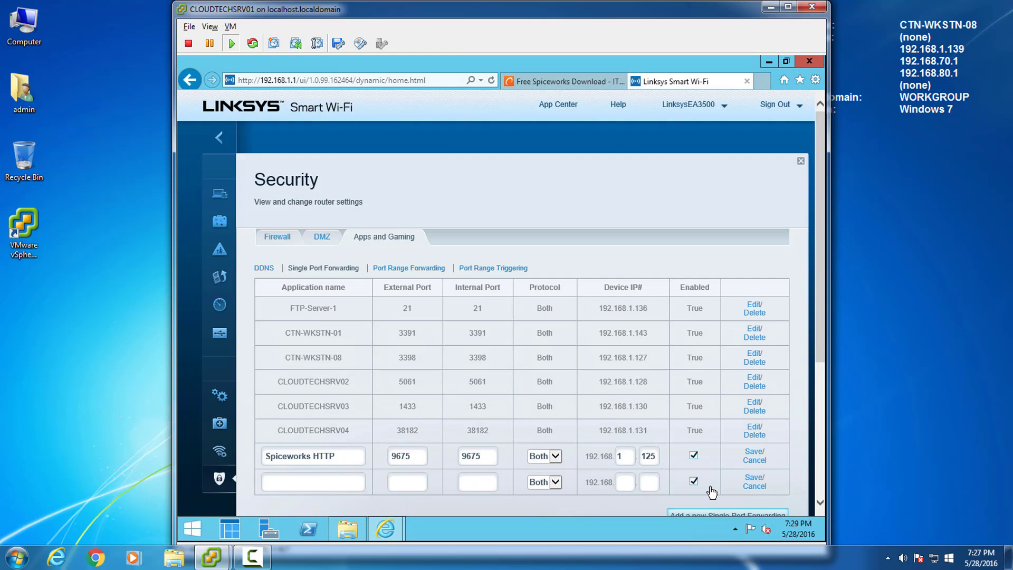
left_click(325, 482)
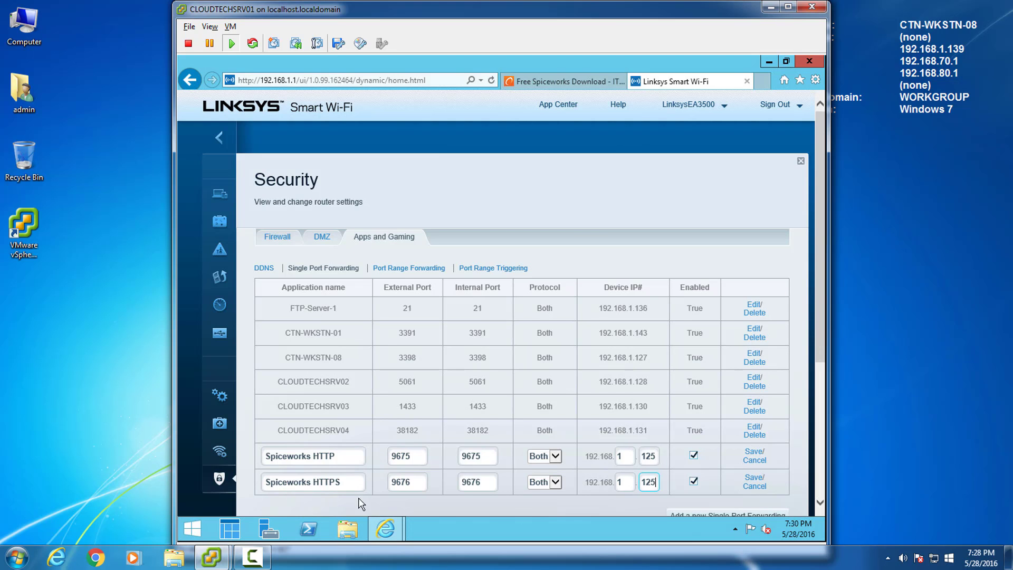
scroll(823, 359, "down", 3)
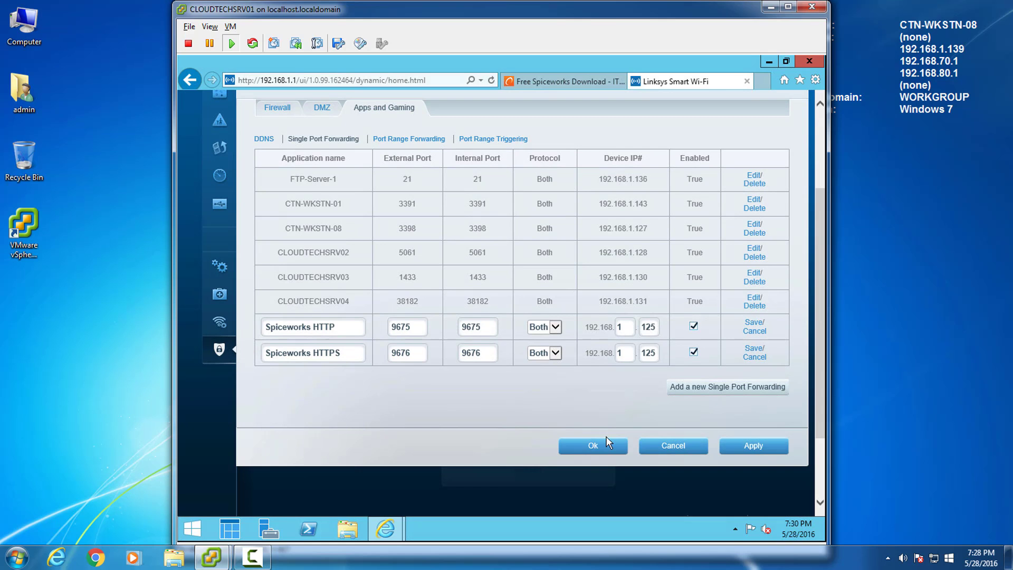
left_click(752, 445)
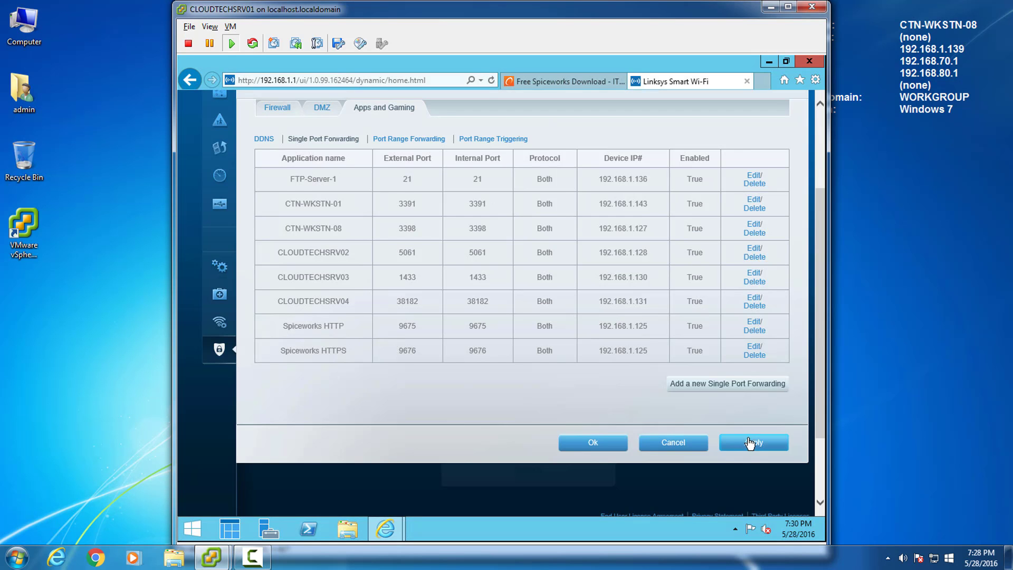
left_click(622, 443)
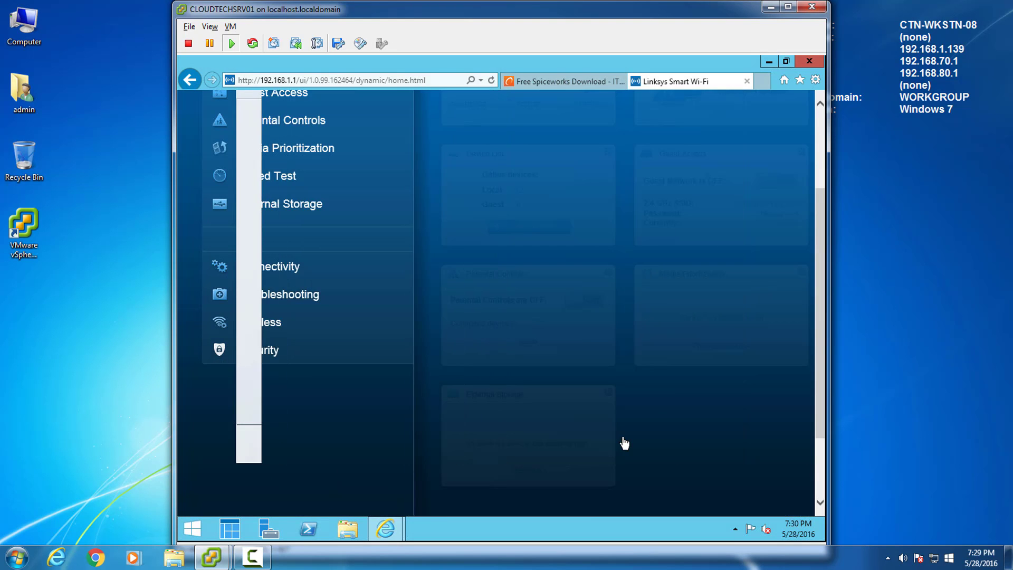
Close Internet Explorer together with all its open tabs
scroll(821, 150, "up", 3)
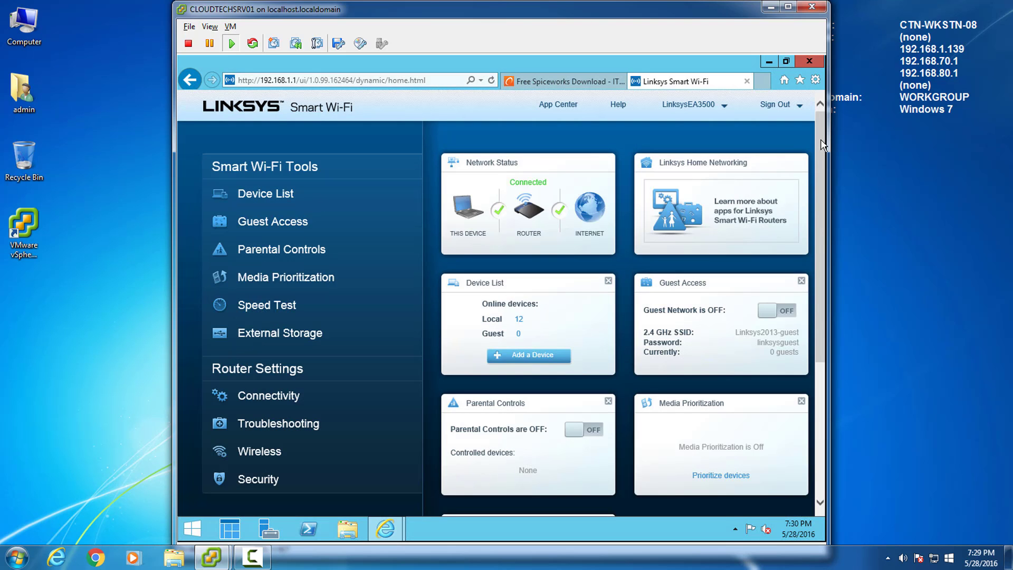
left_click(813, 63)
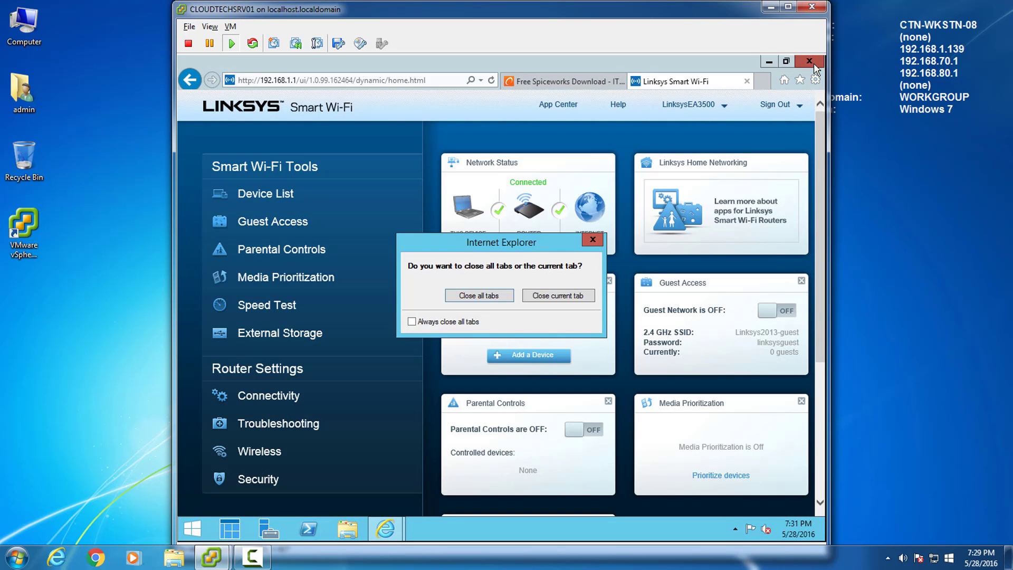
left_click(490, 300)
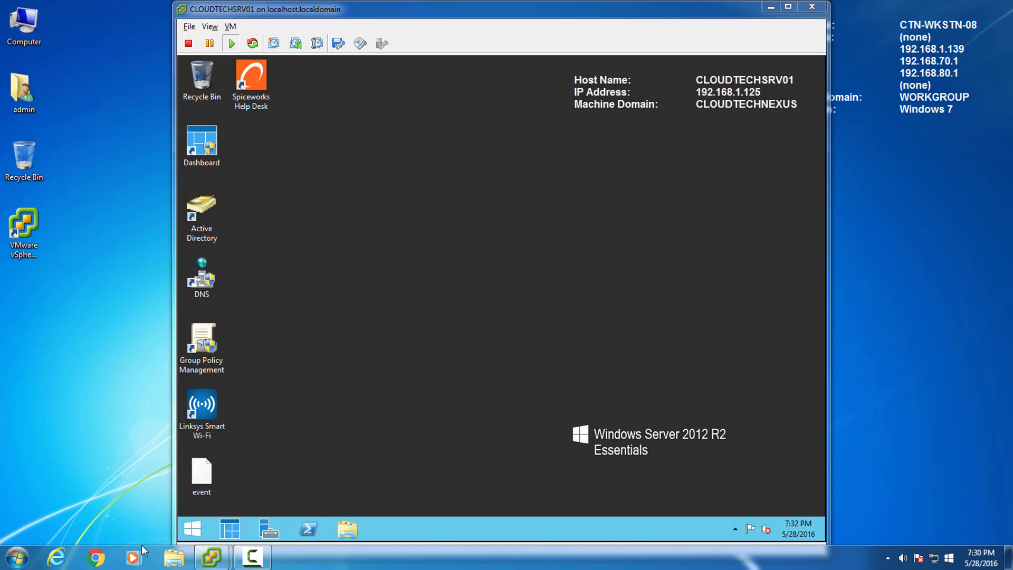
Search the server for "windows firewall", open Windows Firewall and go to the end of its allowed apps and features list
left_click(193, 528)
type("windo")
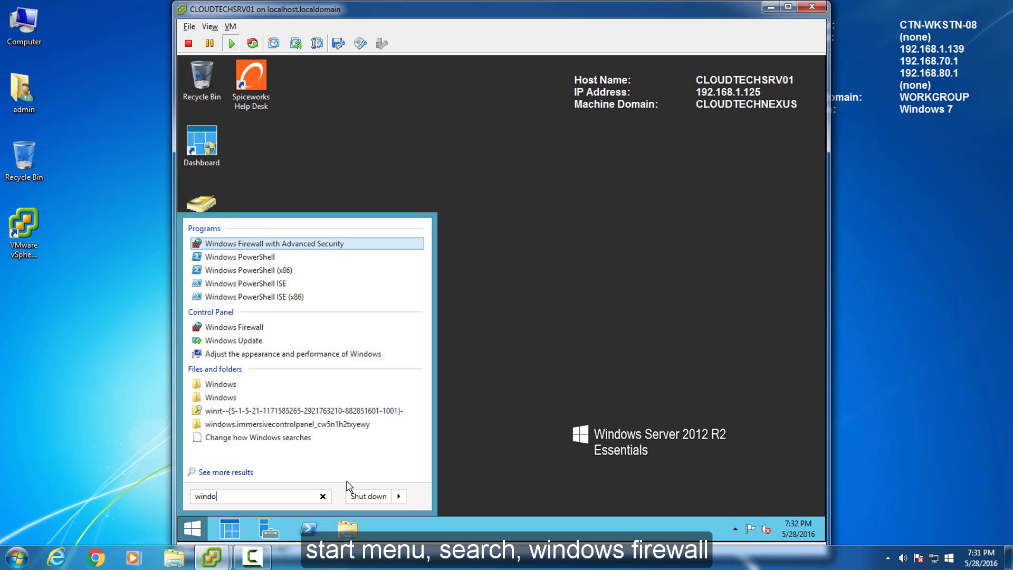
type("ws fi")
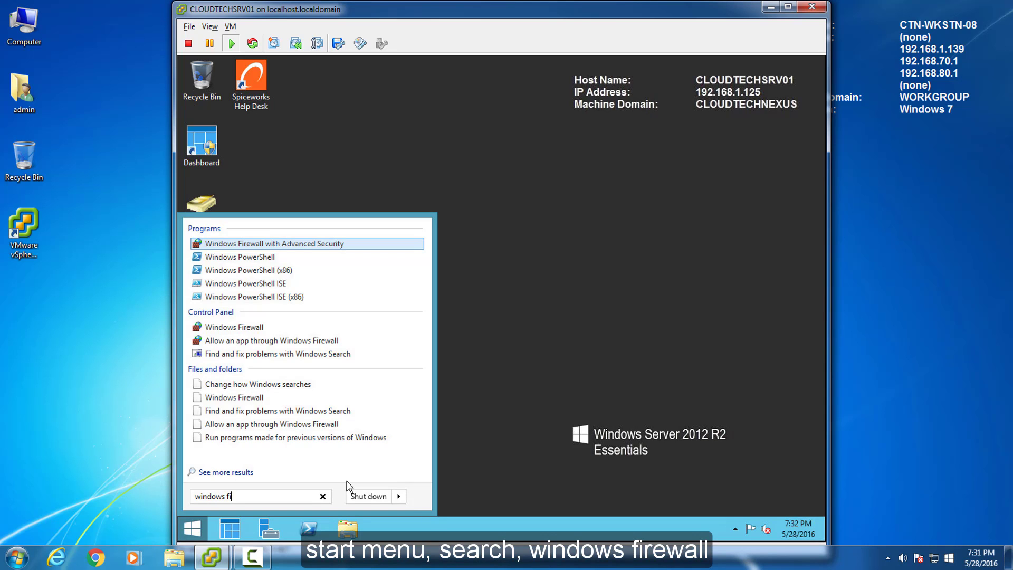
type("rewall")
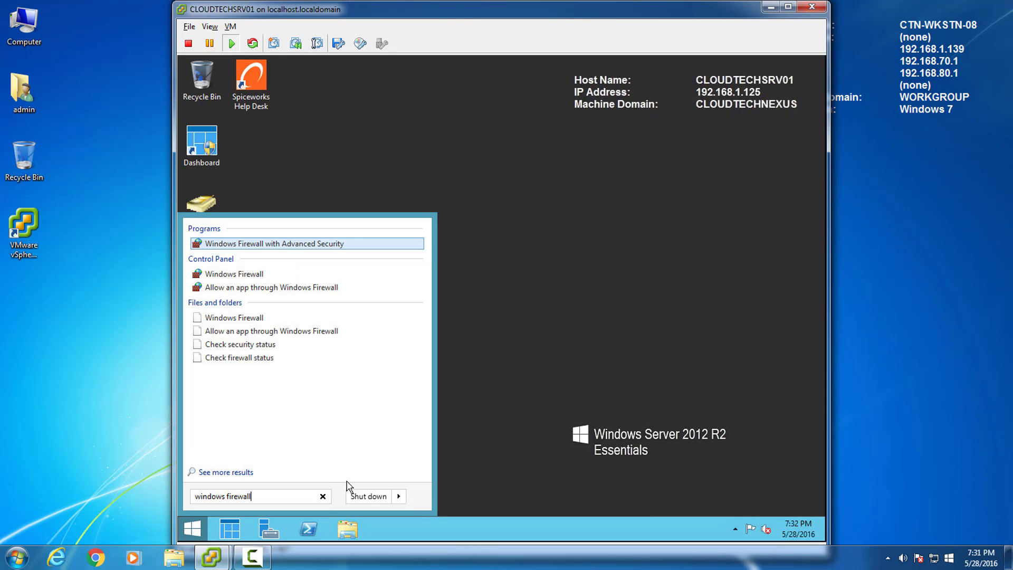
key("Down")
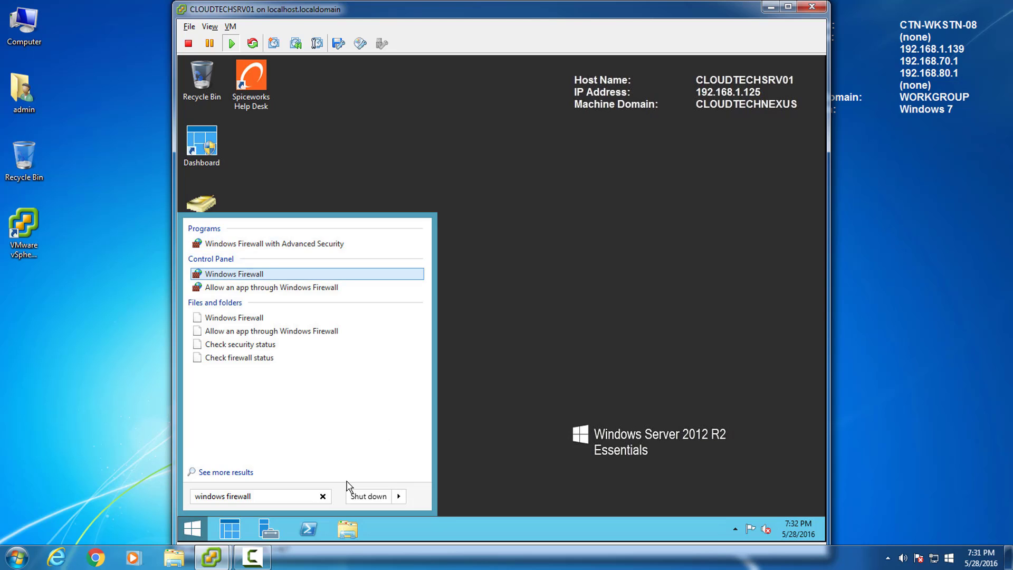
key("Return")
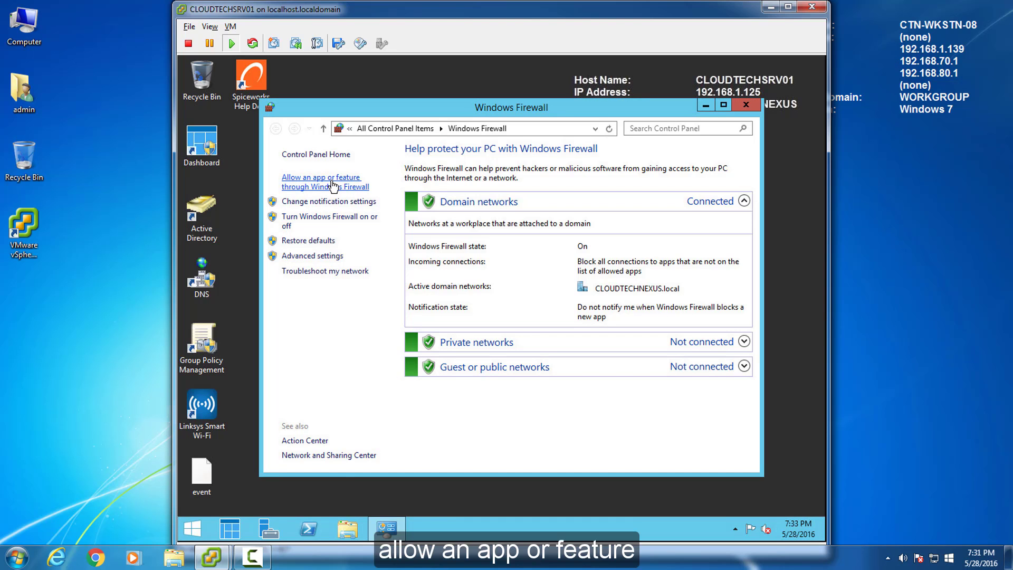
left_click(333, 186)
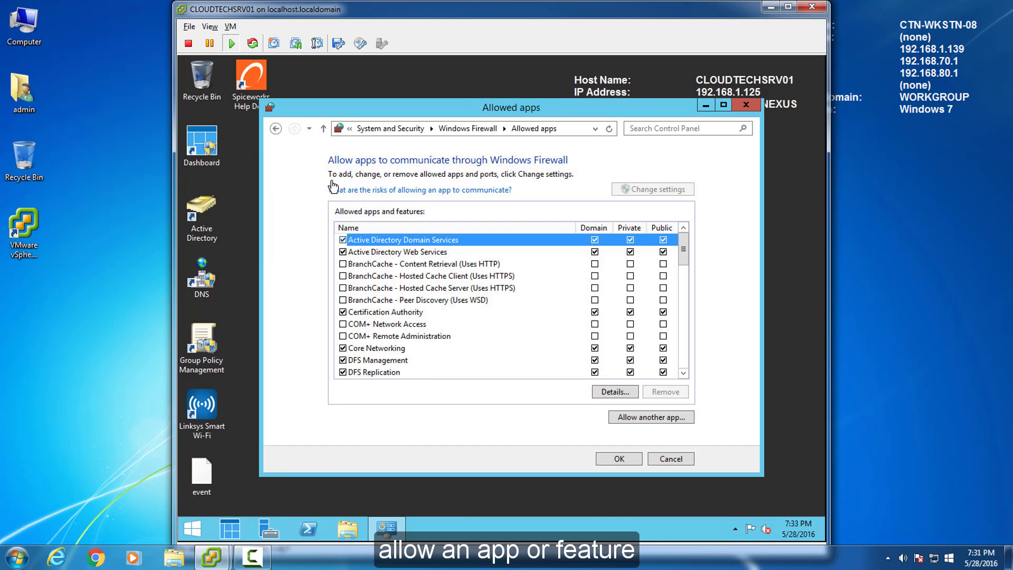
left_click_drag(685, 256, 690, 349)
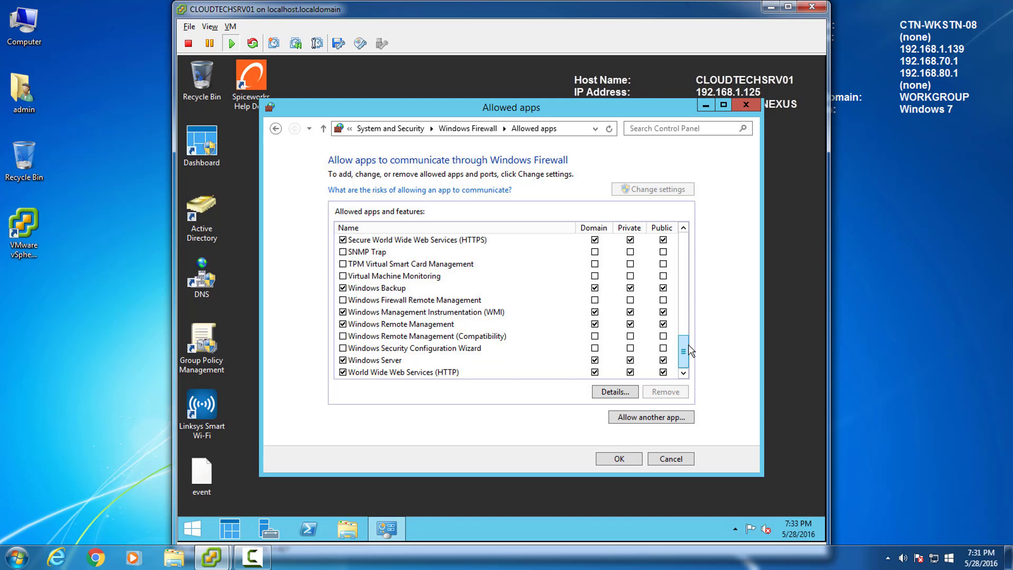
Add Spiceworks Help Desk to the firewall's allowed apps and also permit it on Private and Public networks
left_click(637, 418)
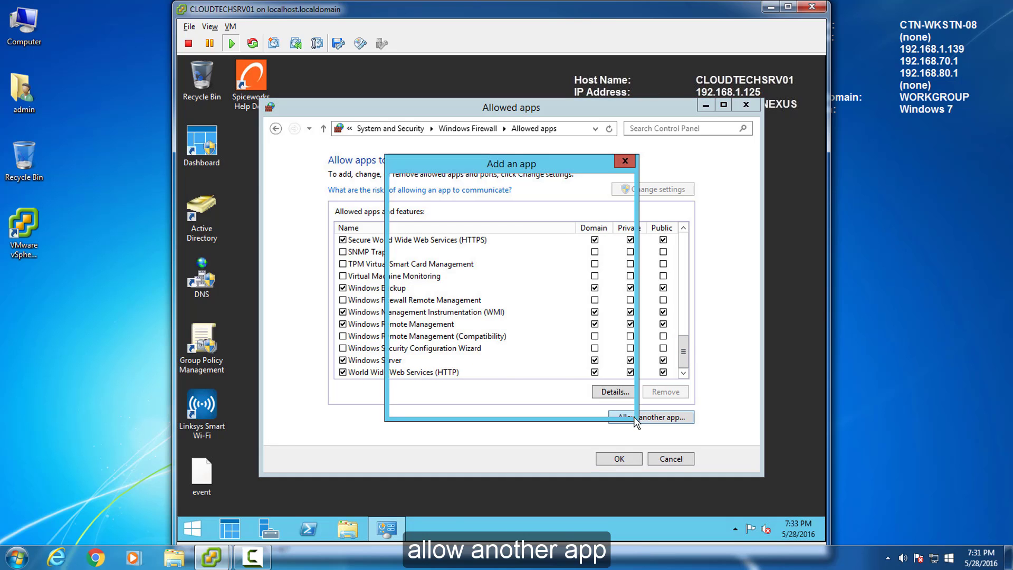
left_click_drag(621, 274, 621, 305)
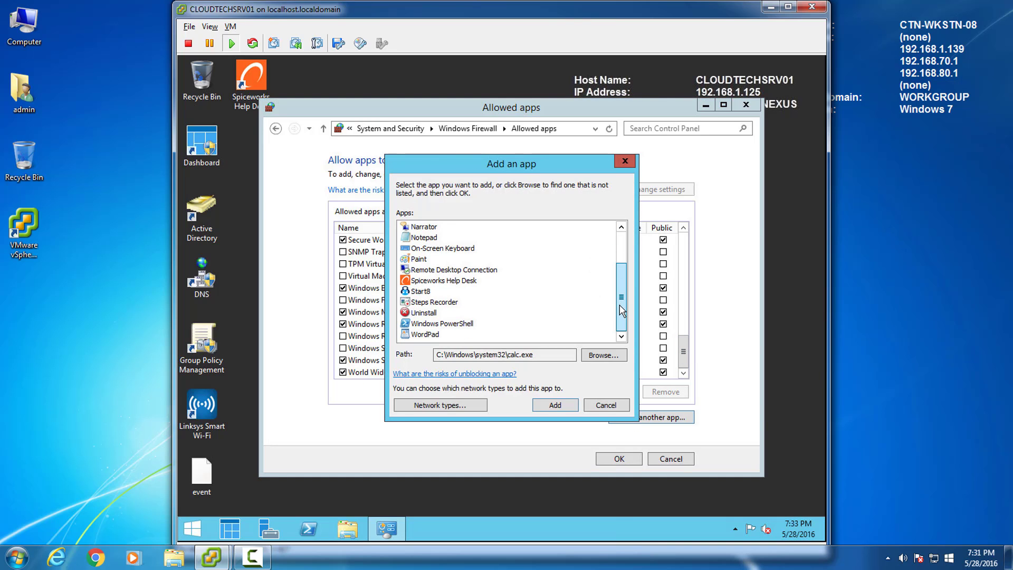
left_click(452, 281)
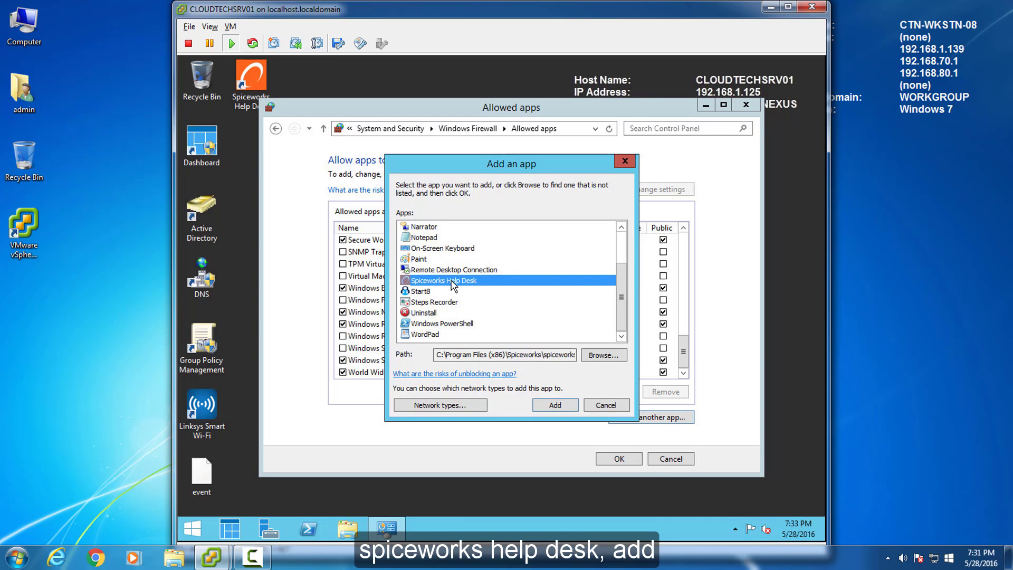
left_click(557, 407)
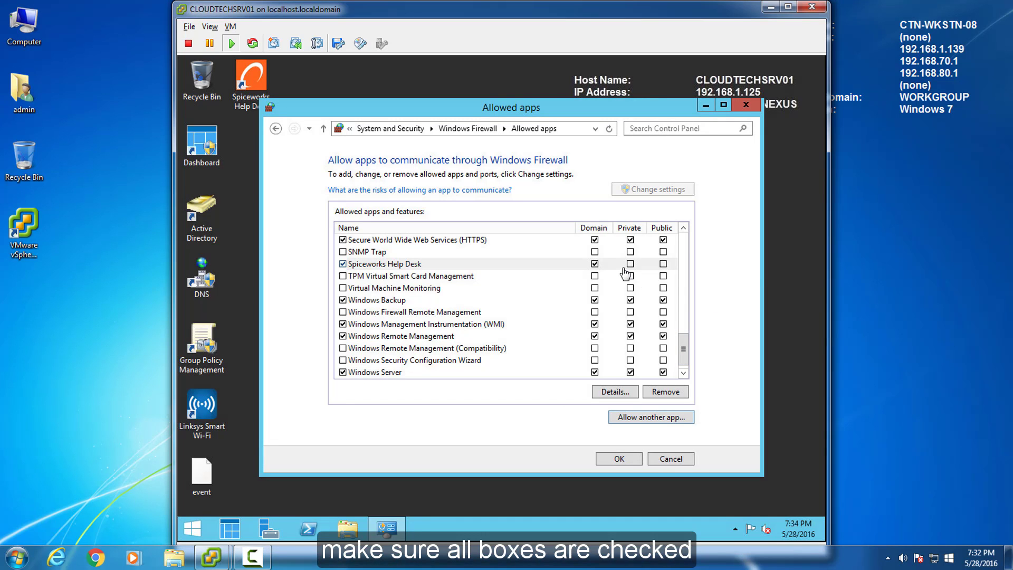
left_click(630, 264)
left_click(663, 264)
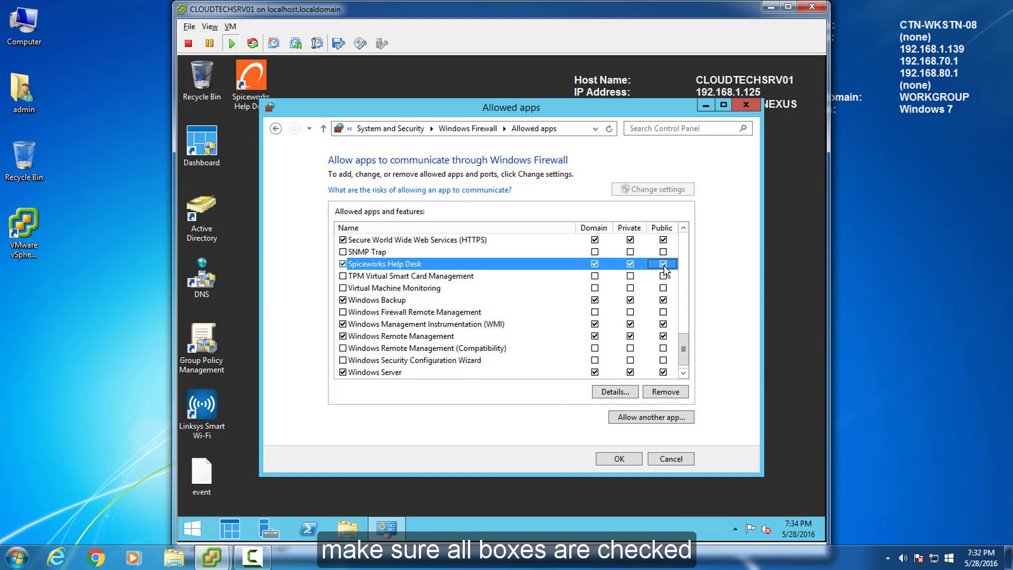
Add spiceworks-httpd from Program Files (x86)\Spiceworks\httpd\bin on the C: drive as another allowed app
left_click(643, 416)
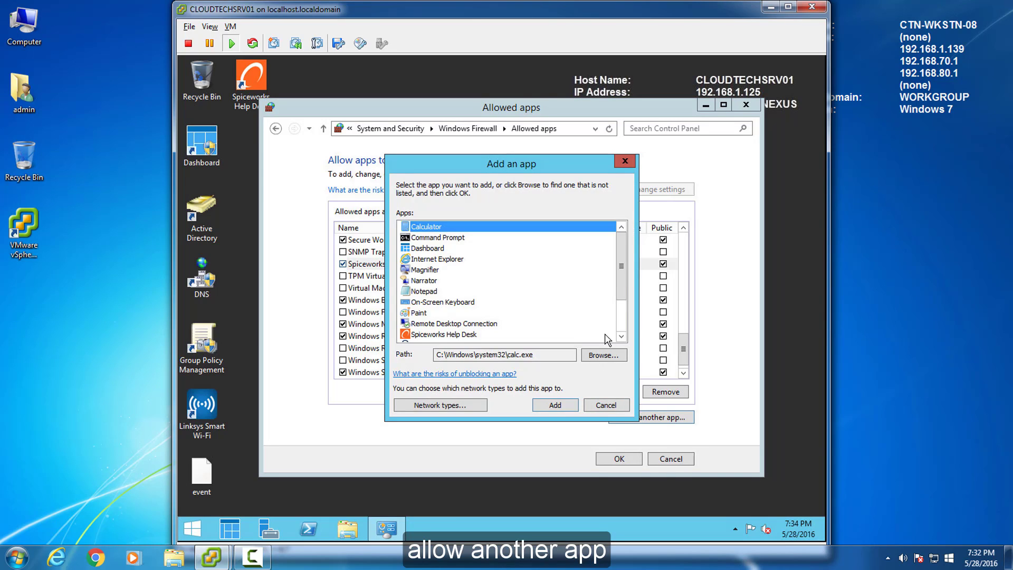
scroll(463, 295, "down", 2)
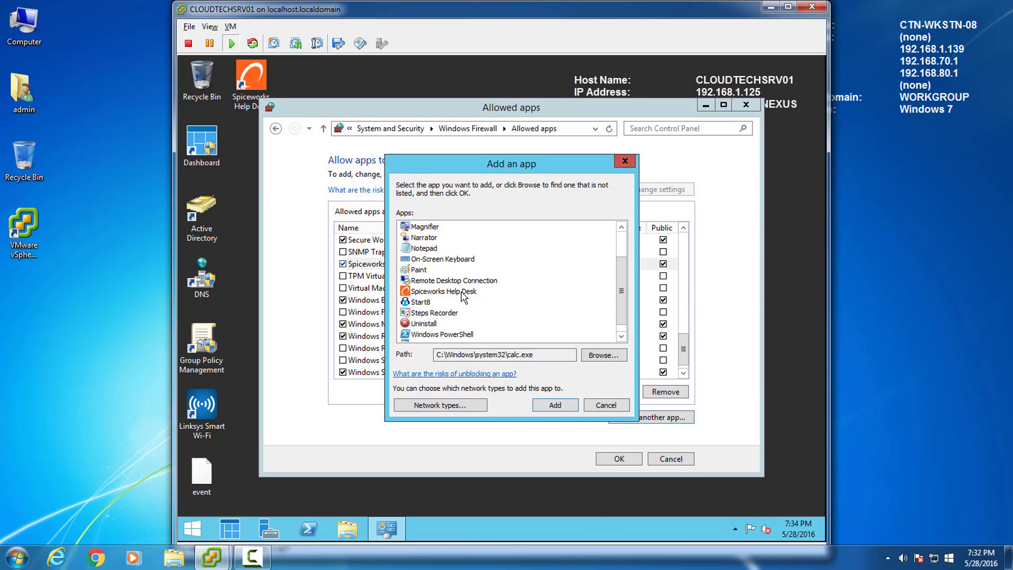
left_click(623, 355)
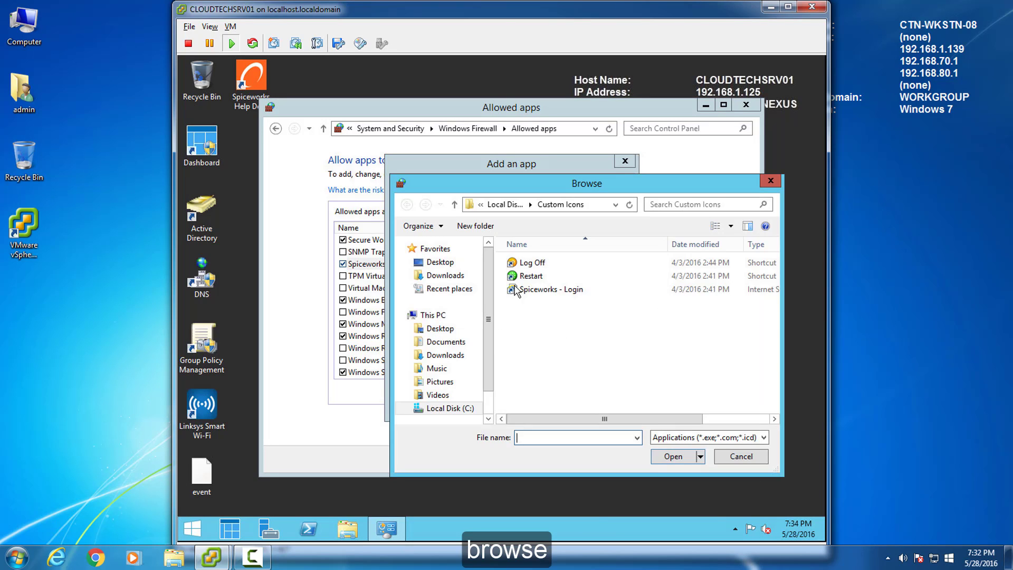
left_click(505, 206)
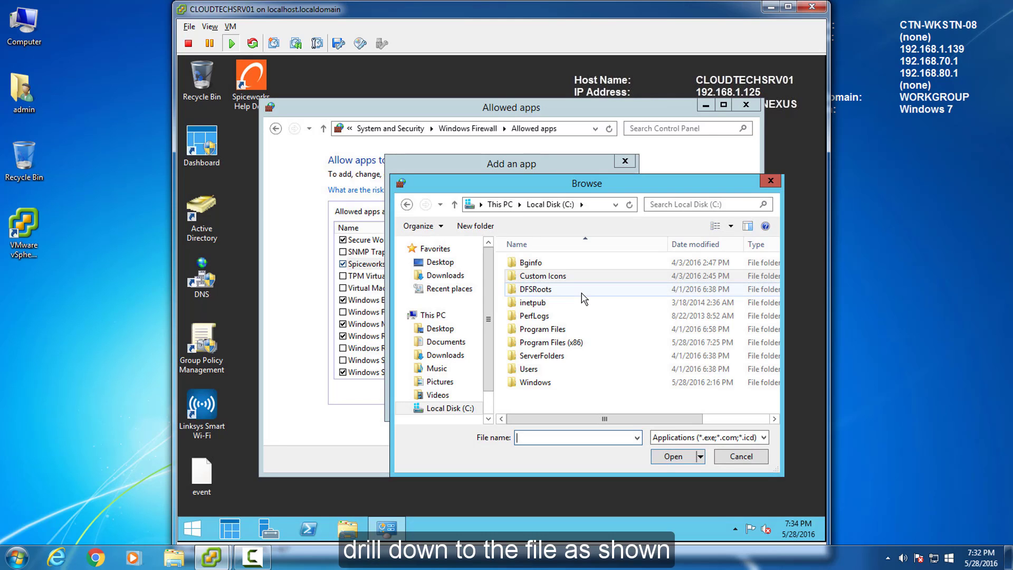
double_click(575, 342)
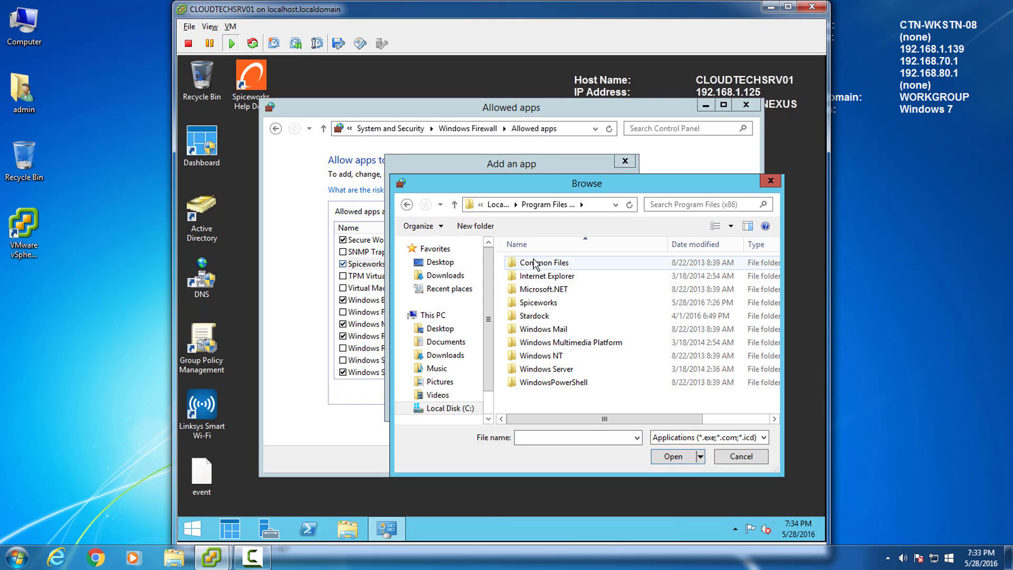
double_click(534, 302)
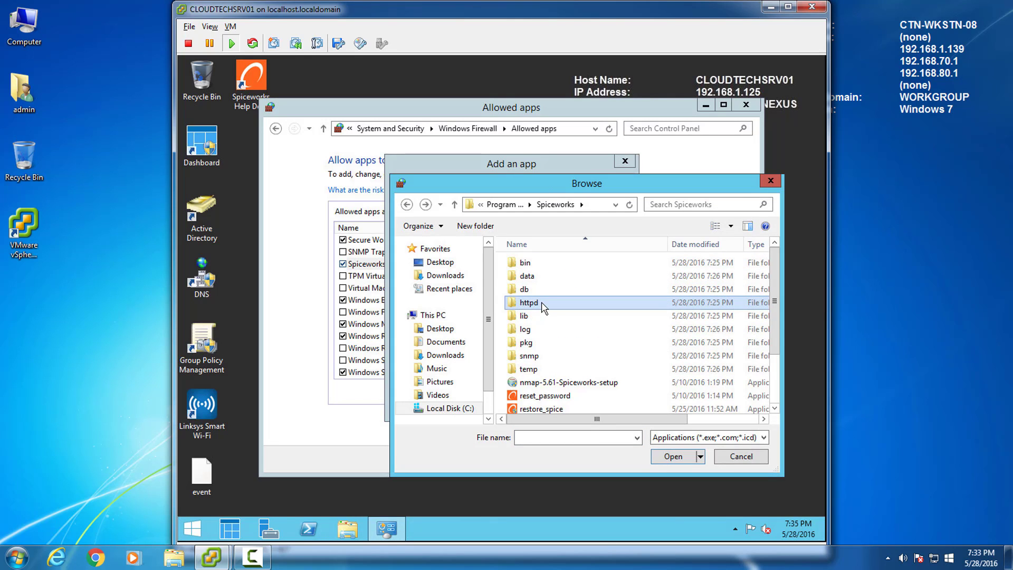
double_click(529, 302)
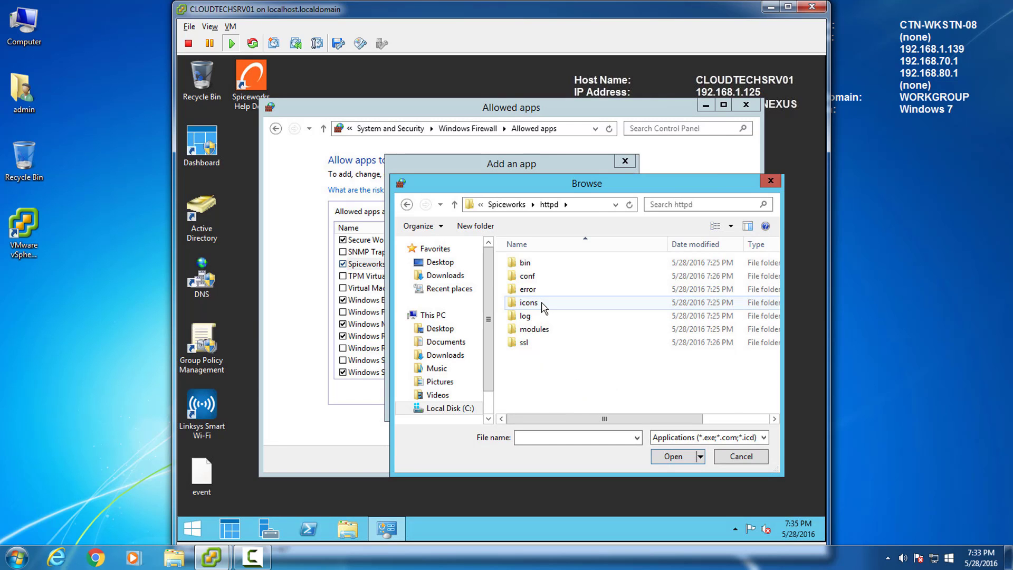
double_click(526, 263)
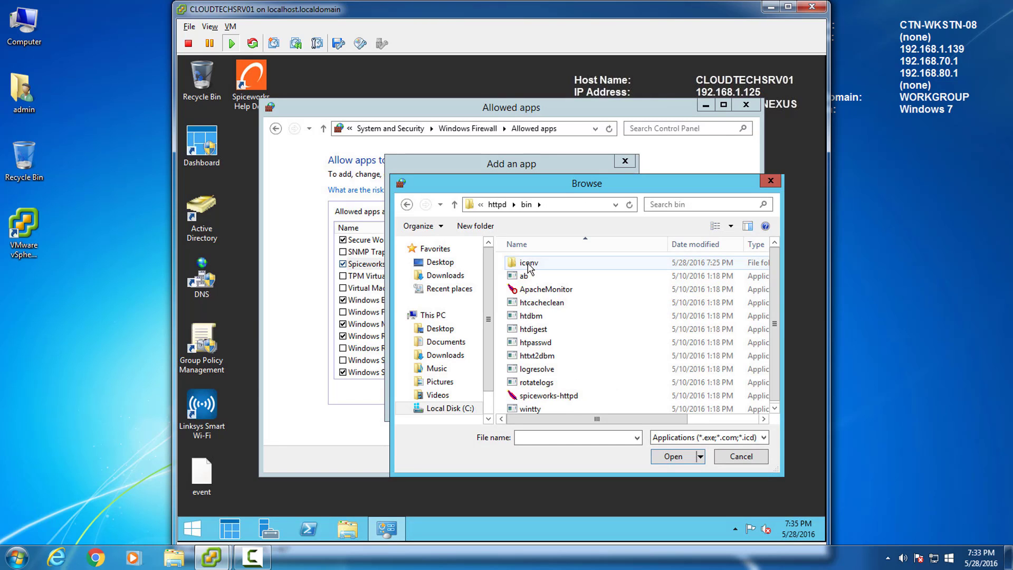
left_click(527, 393)
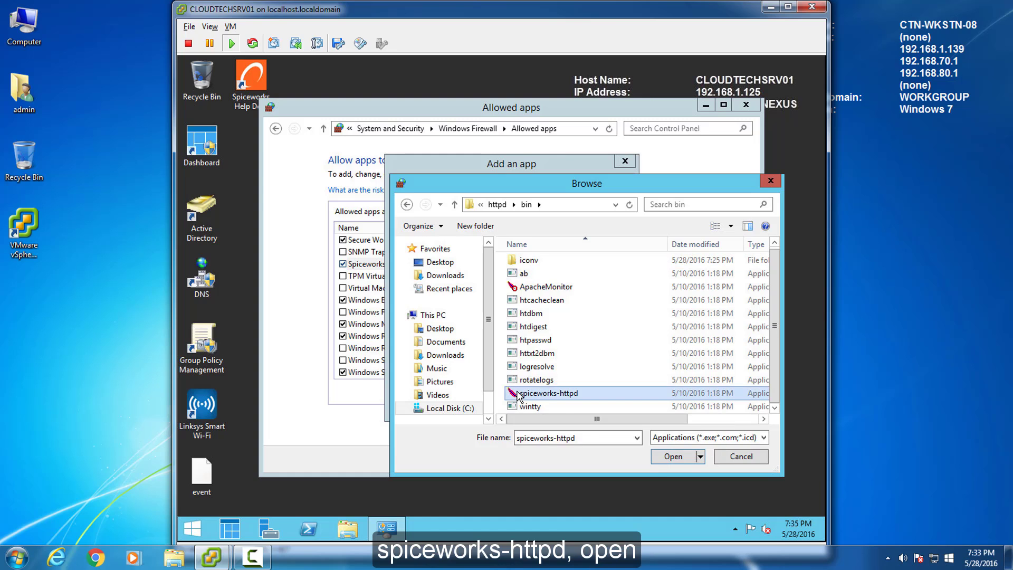
left_click(670, 456)
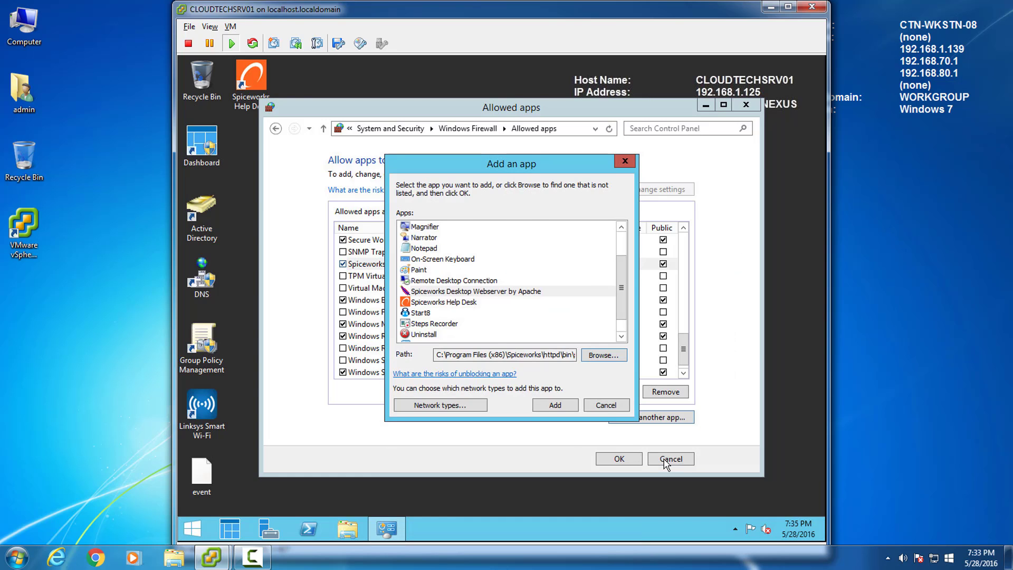
left_click(555, 405)
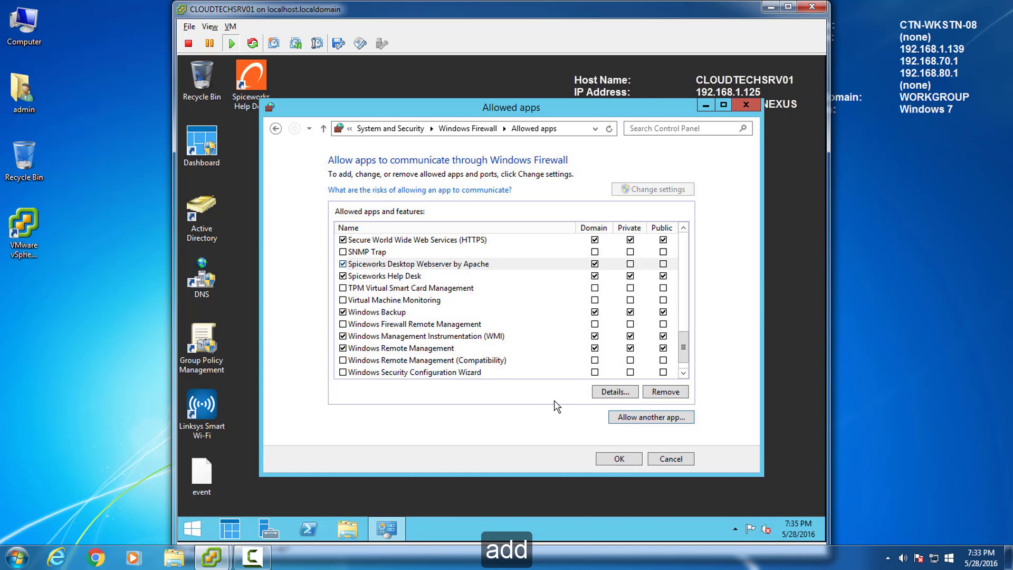
Permit Spiceworks Desktop Webserver by Apache on Private and Public networks too, and save the allowed apps list
left_click(444, 264)
left_click(630, 264)
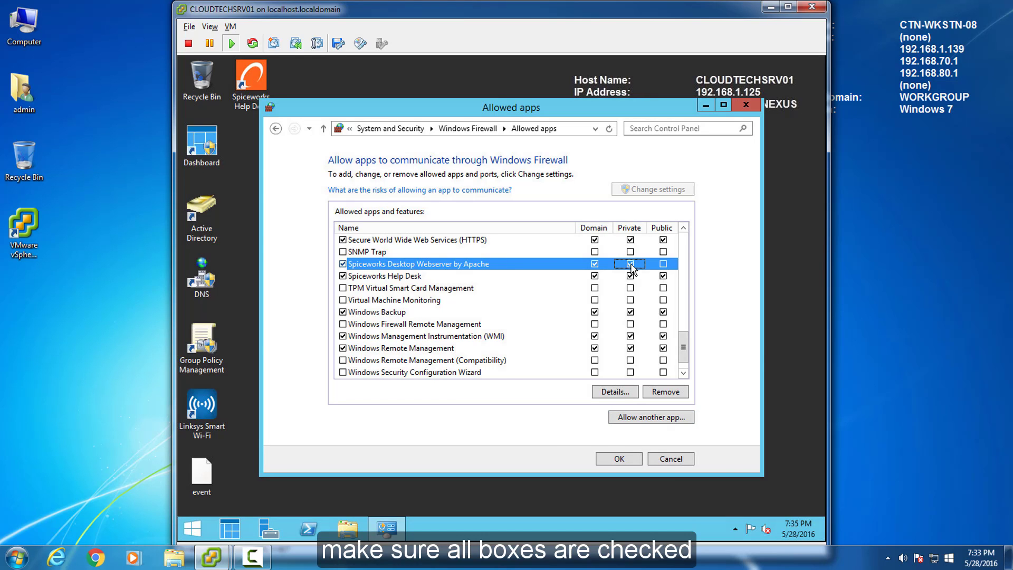
left_click(663, 264)
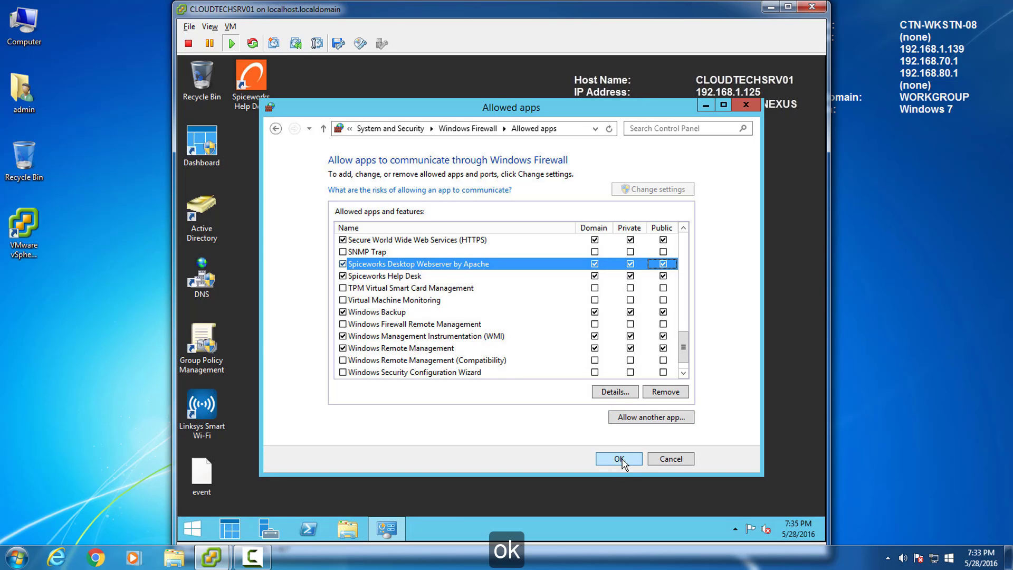
left_click(621, 458)
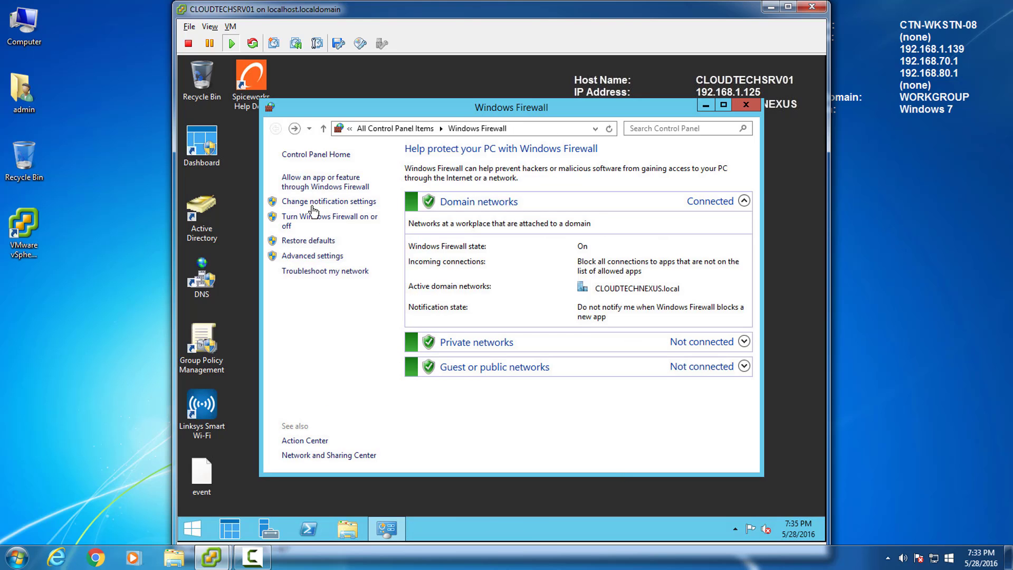
Open the firewall's advanced settings and start a new outbound rule of type Program
left_click(306, 258)
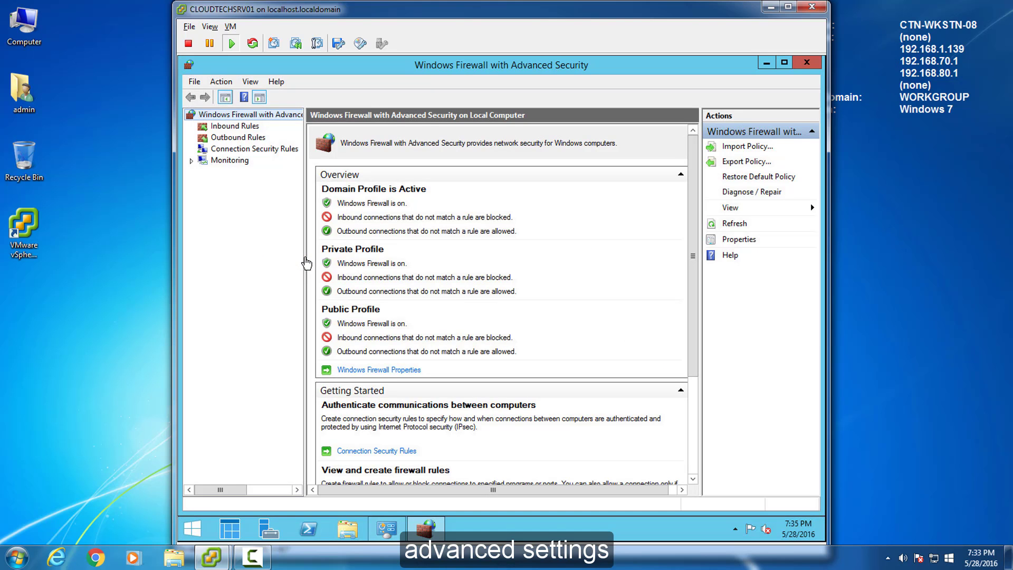
left_click(250, 139)
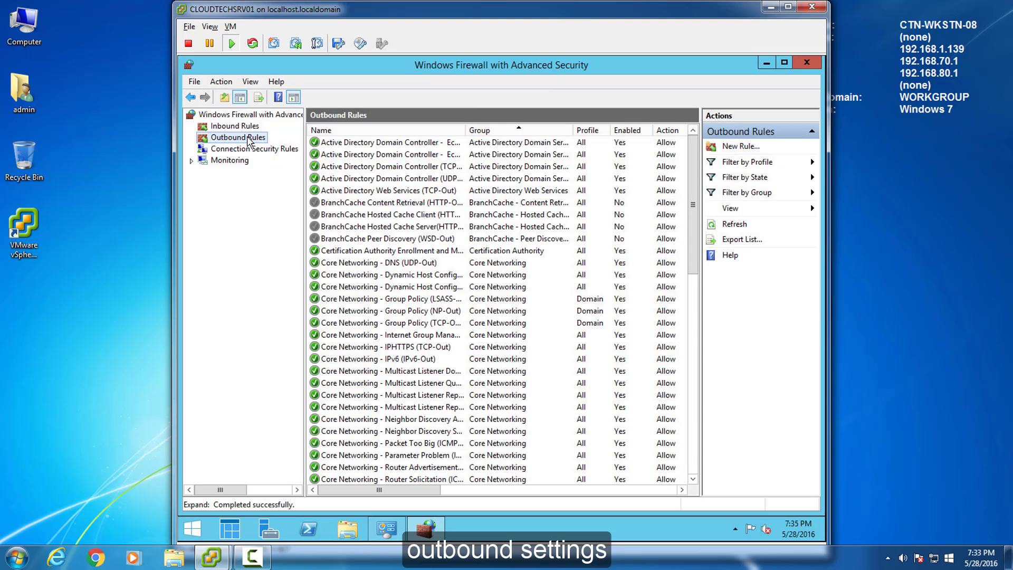
left_click(736, 147)
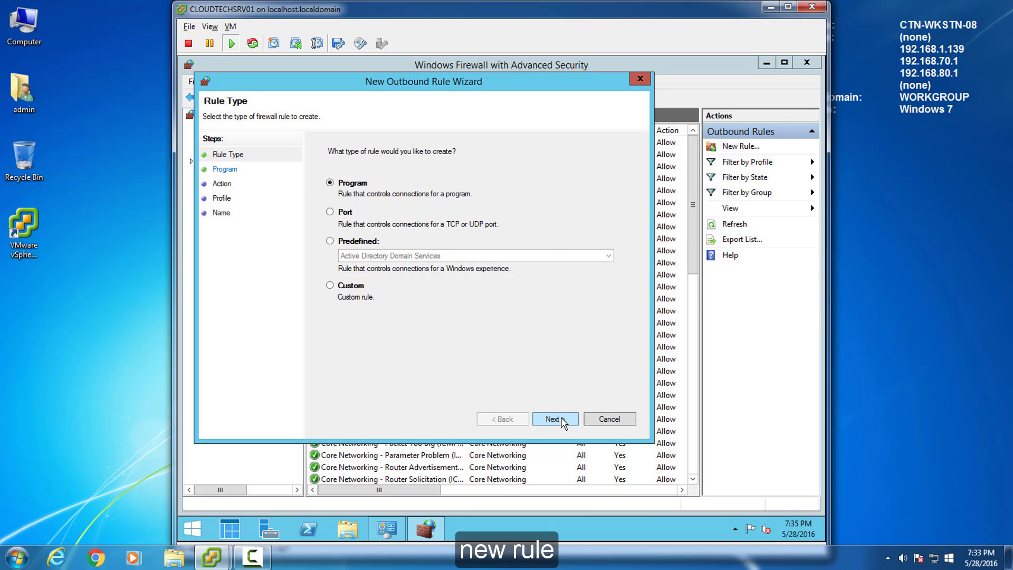
left_click_drag(477, 73, 575, 79)
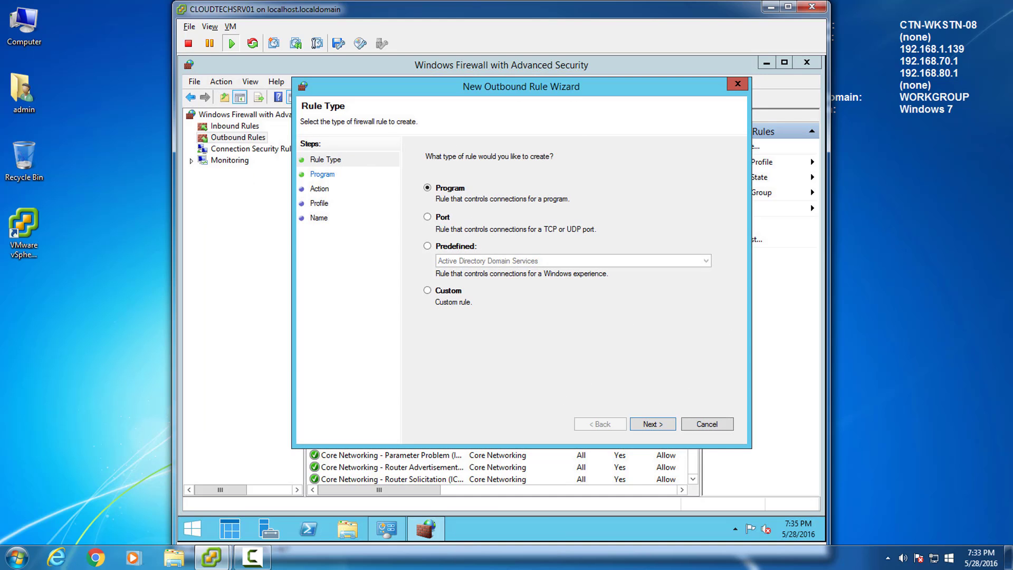
left_click(646, 427)
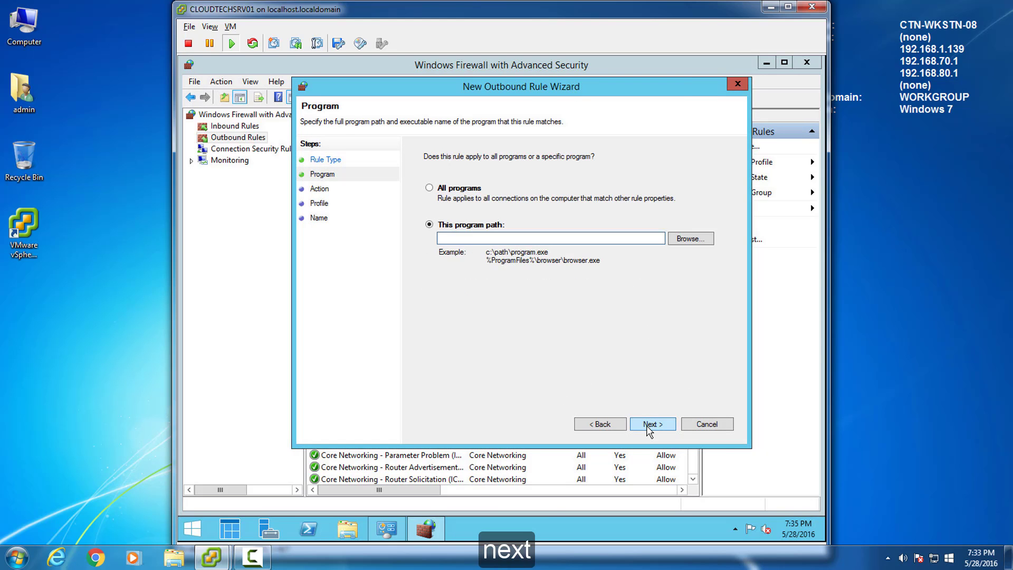
Set the outbound rule's program path to spiceworks-httpd.exe in Program Files (x86)\Spiceworks\httpd\bin
left_click(690, 238)
left_click(410, 127)
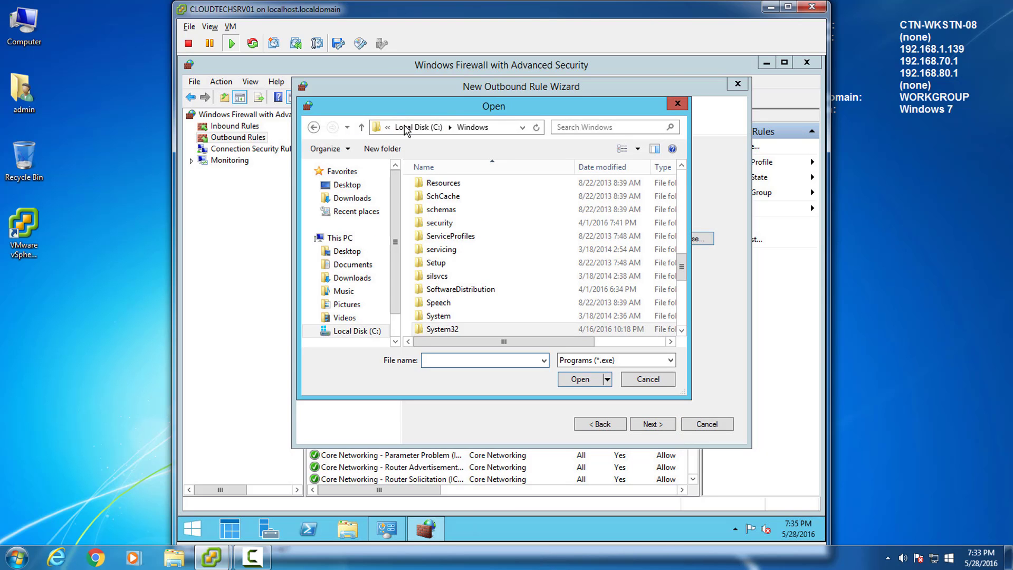
left_click(414, 127)
double_click(451, 264)
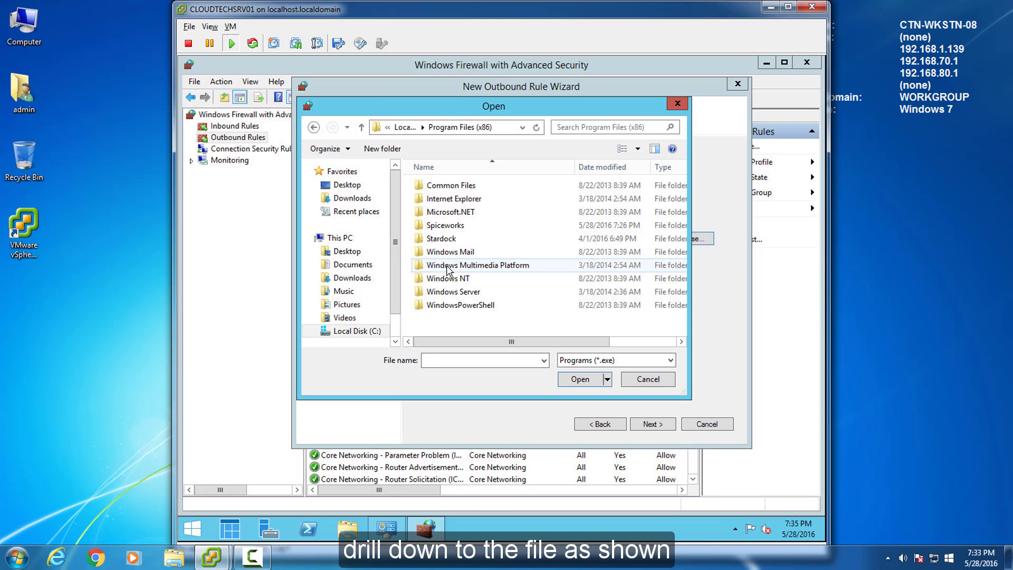
double_click(448, 226)
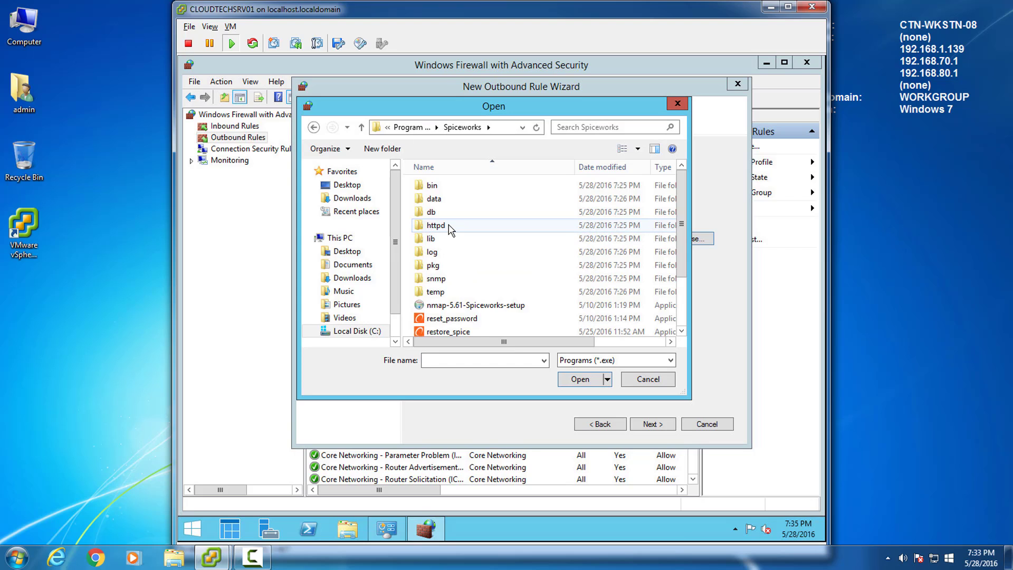
double_click(436, 225)
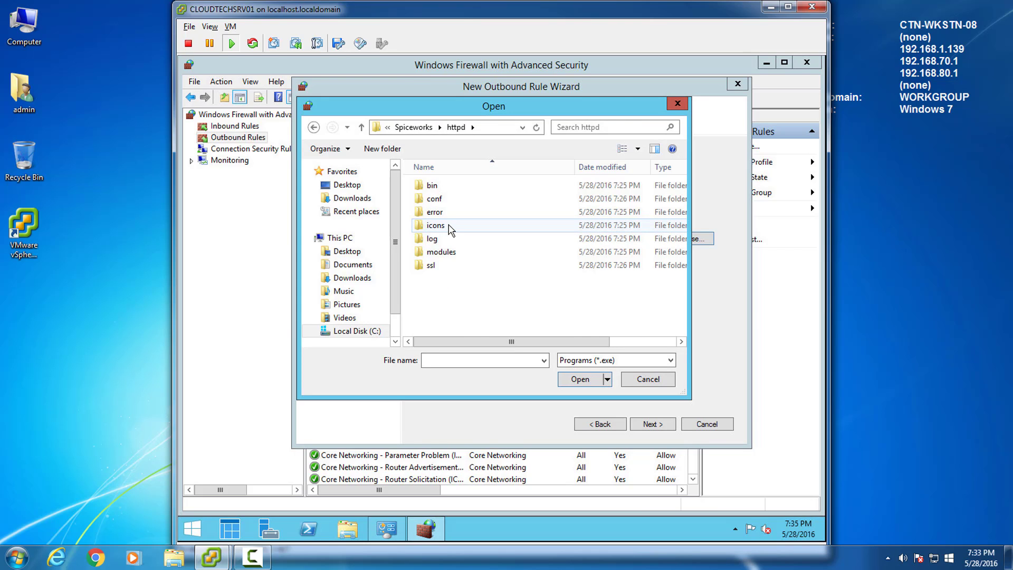
double_click(448, 188)
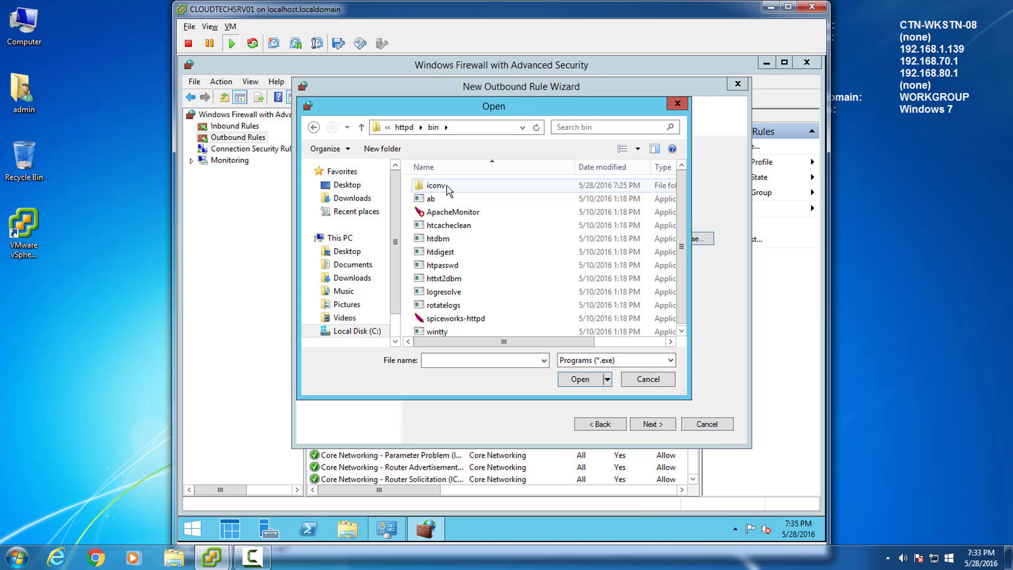
left_click(448, 318)
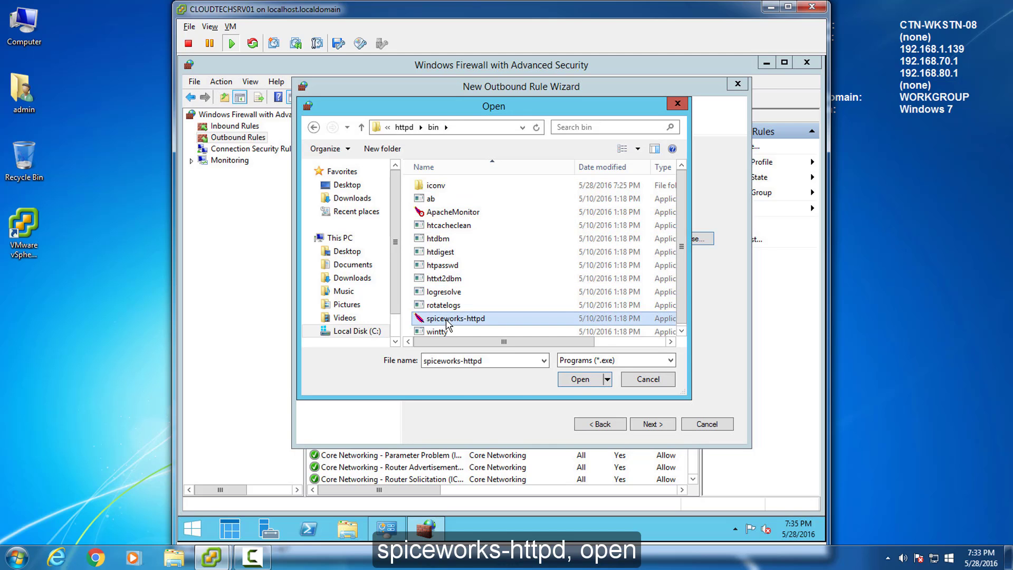
left_click(580, 379)
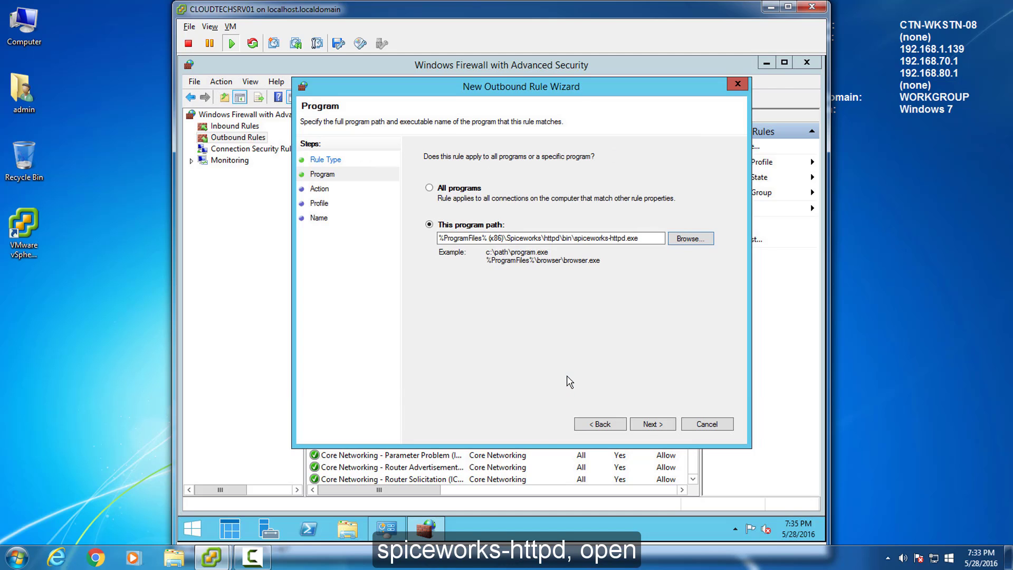
left_click(661, 426)
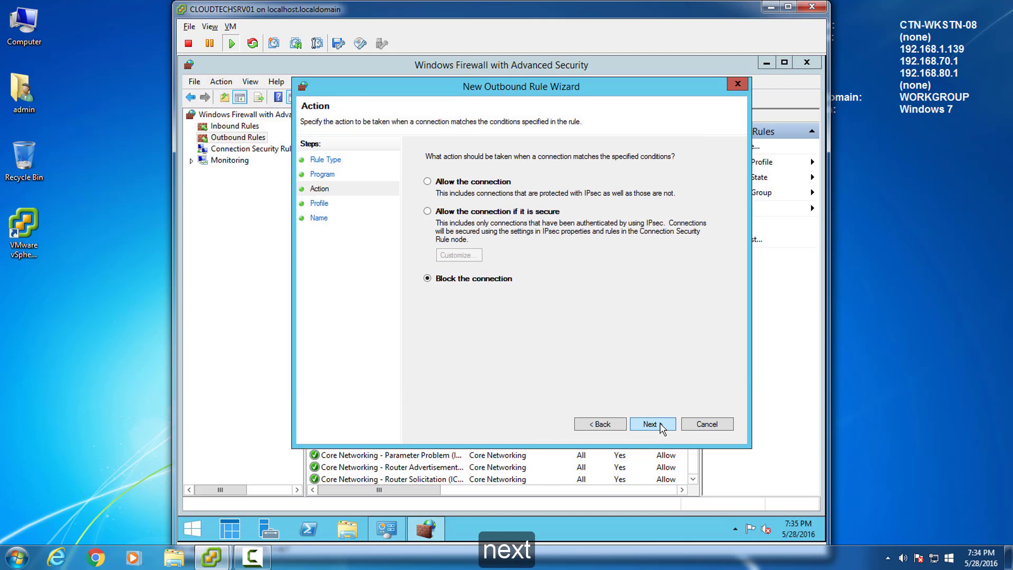
Set the outbound rule to allow the connection and apply it to the Domain, Private and Public profiles
left_click(429, 182)
left_click(652, 425)
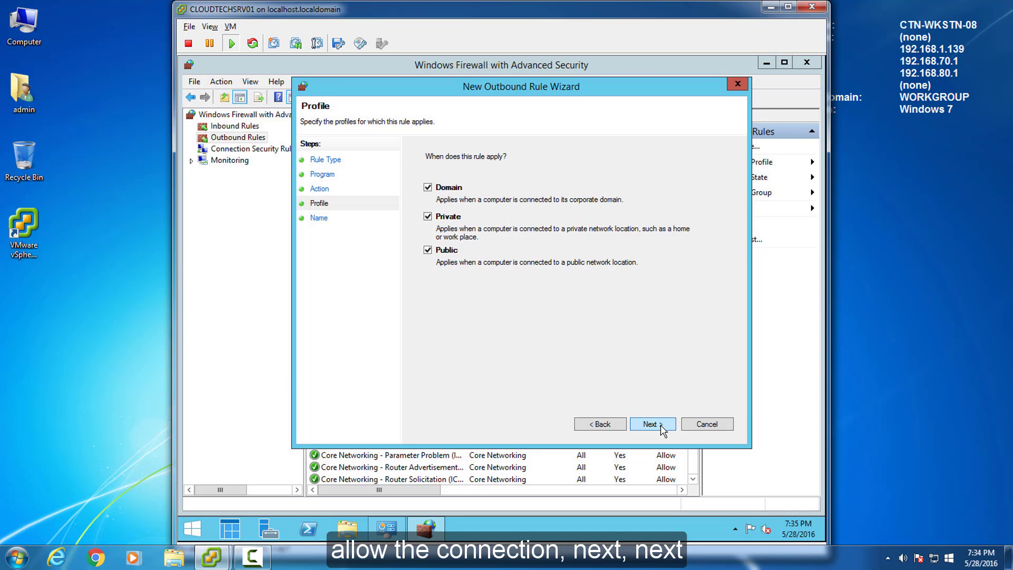
left_click(652, 425)
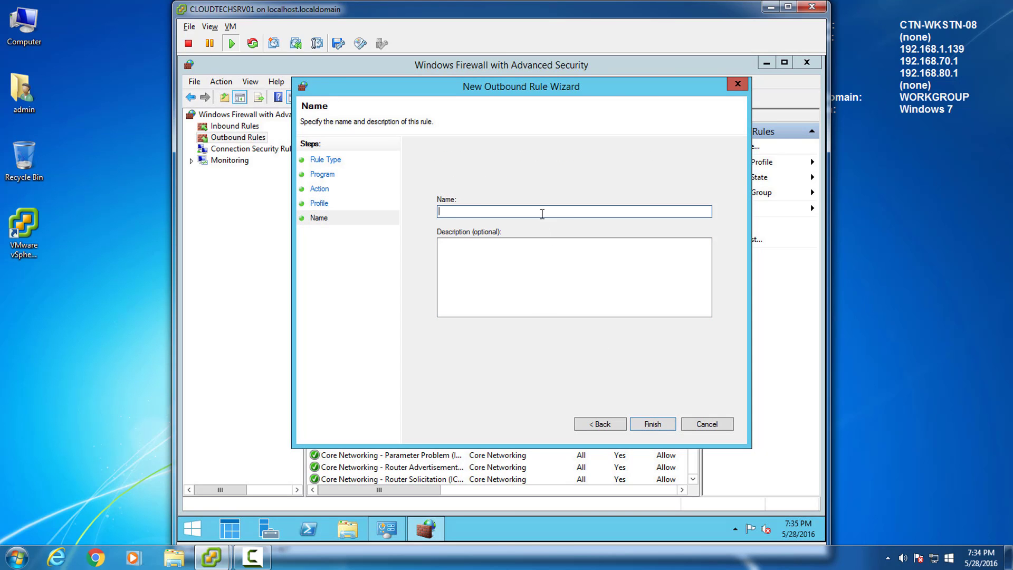
Enter SpiceWorks as the outbound rule's name and description, create the rule, and close the firewall windows
type("SpiceWorks")
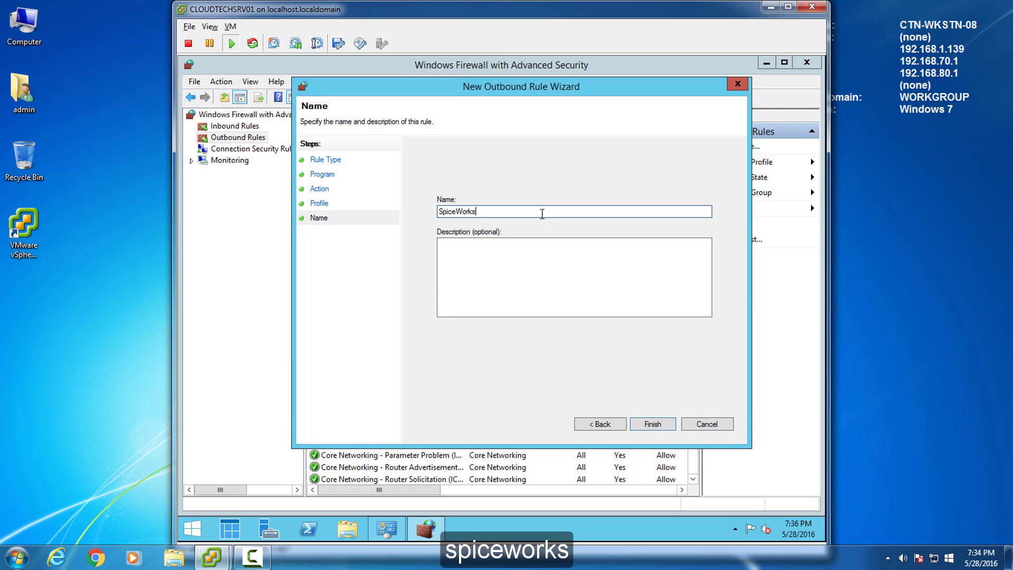
double_click(541, 214)
key("ctrl+c")
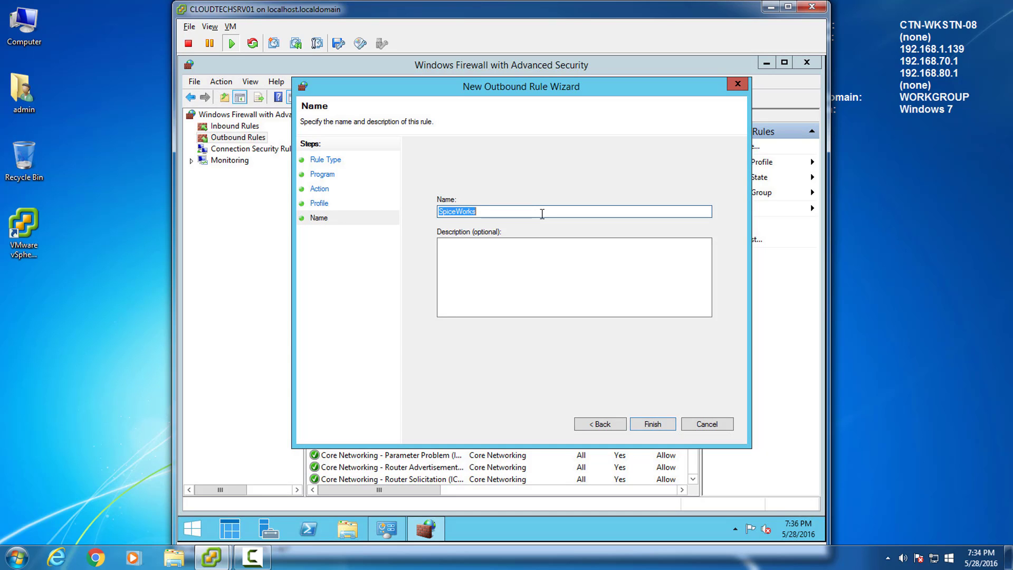
key("Tab")
key("ctrl+v")
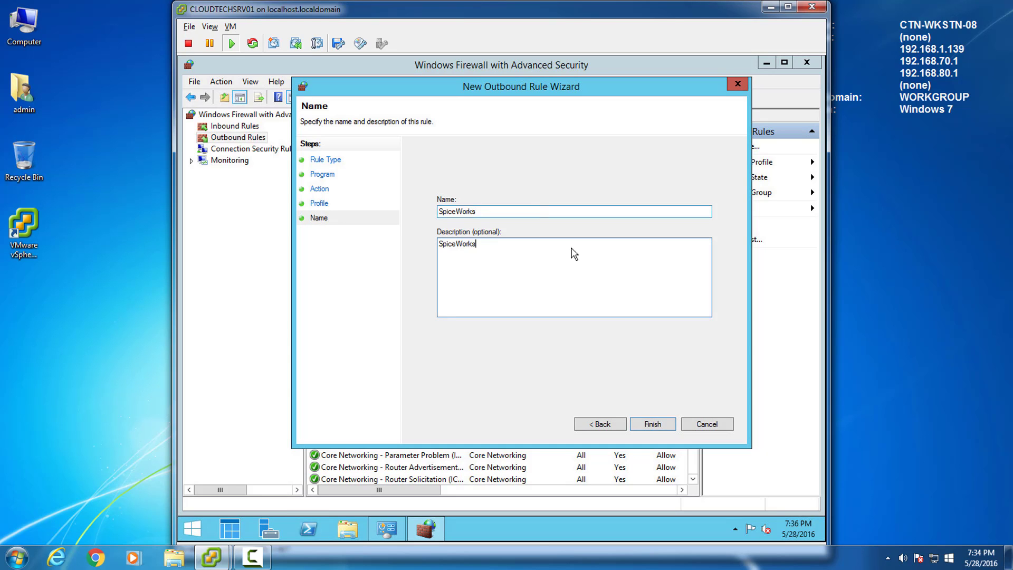
left_click(660, 423)
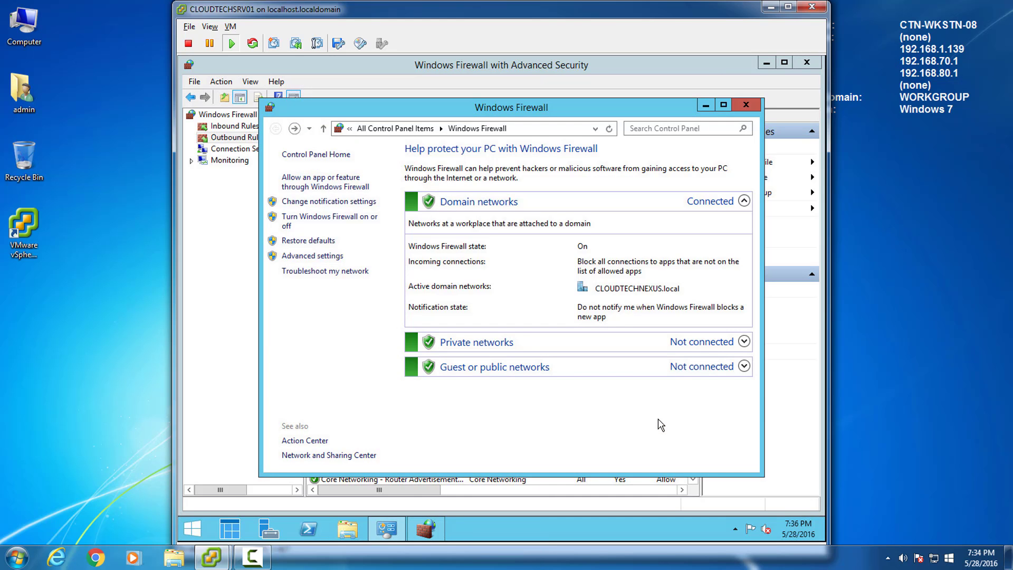
left_click(816, 63)
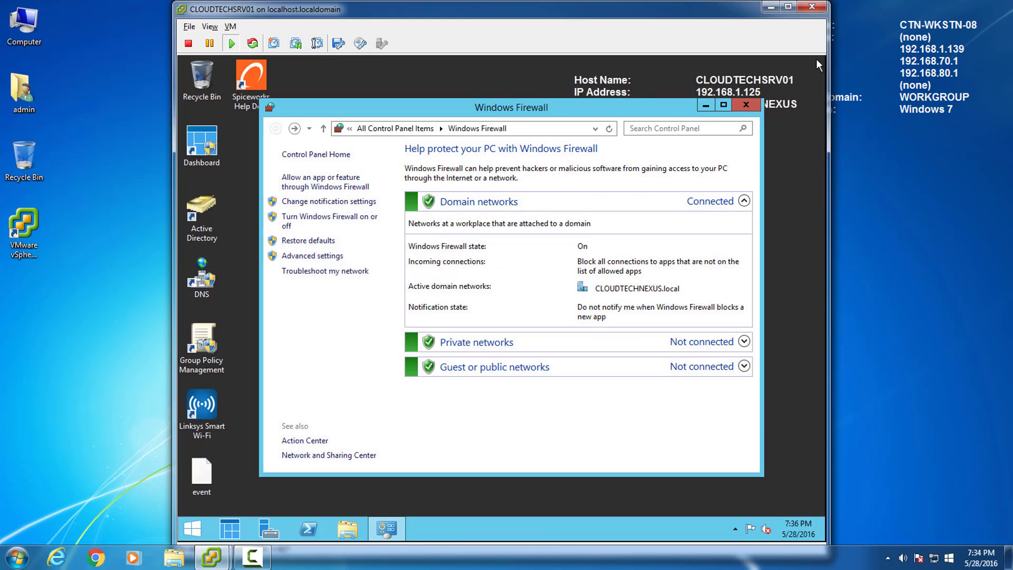
left_click(746, 105)
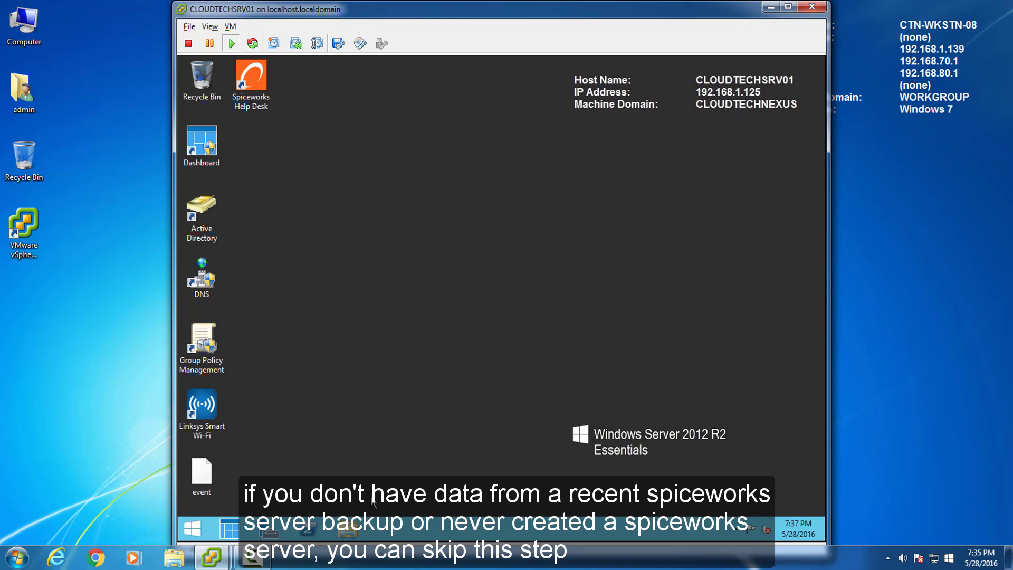
Open the zipped Spiceworks backup dated 2016-05-28 in the server's Downloads folder
left_click(351, 529)
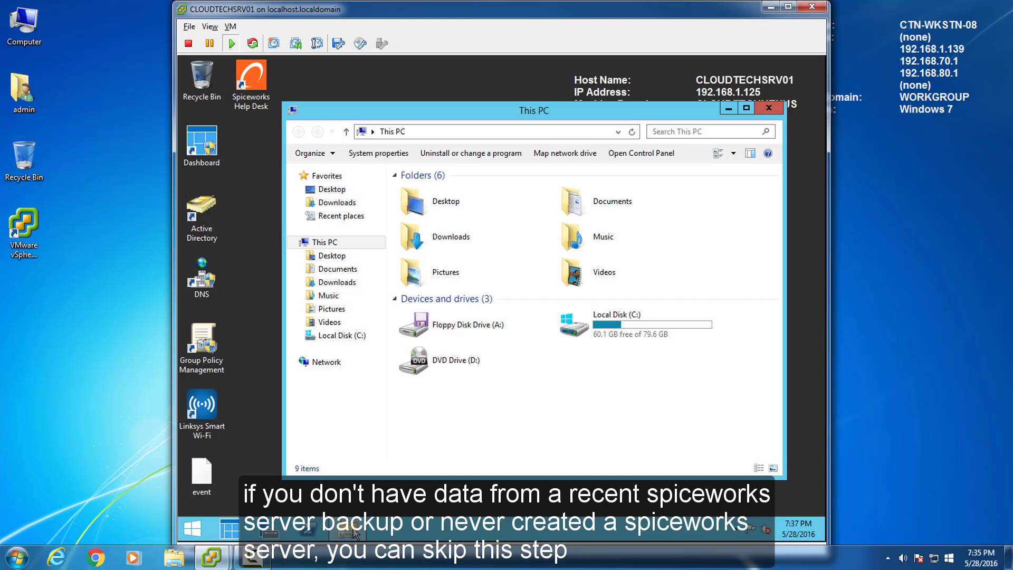
left_click(350, 206)
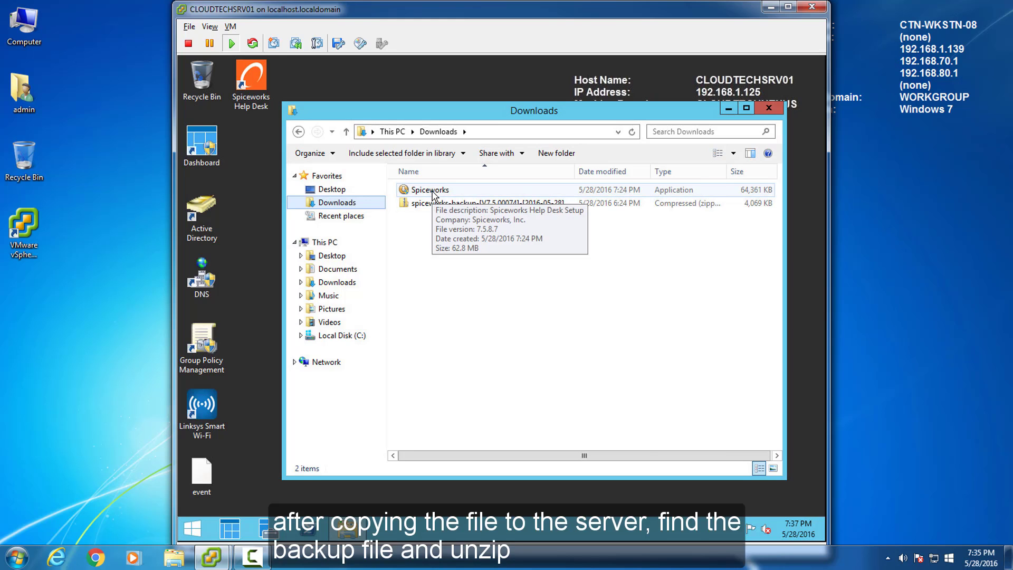
left_click(474, 206)
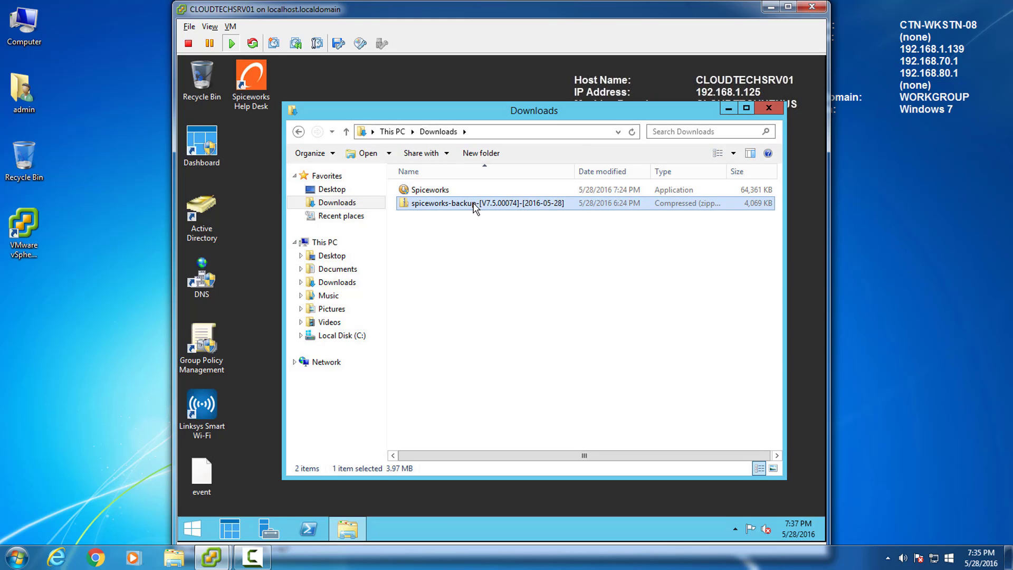
double_click(457, 206)
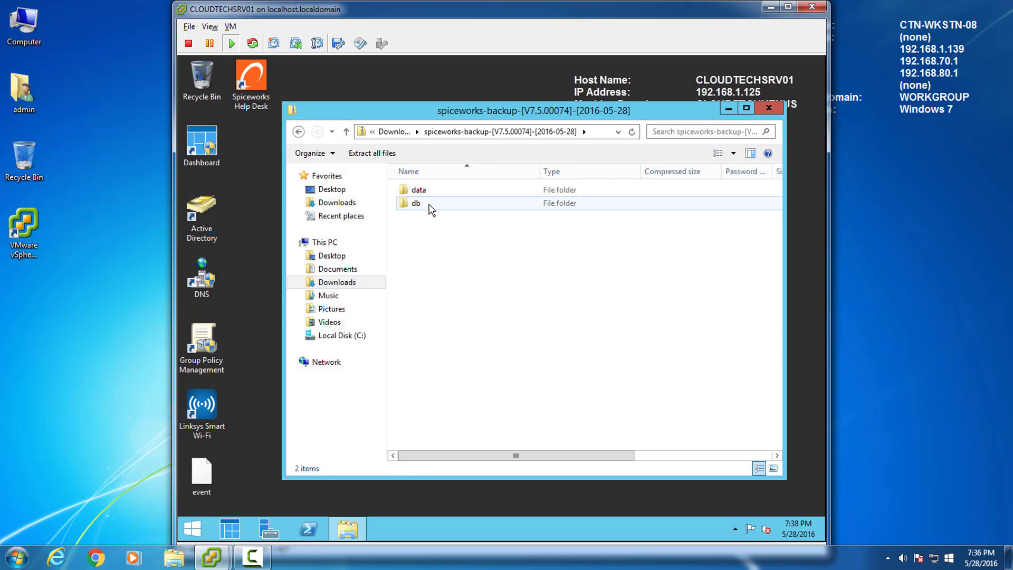
Copy the data and db folders out of the zipped backup into the Downloads folder
left_click_drag(425, 212, 420, 190)
right_click(423, 191)
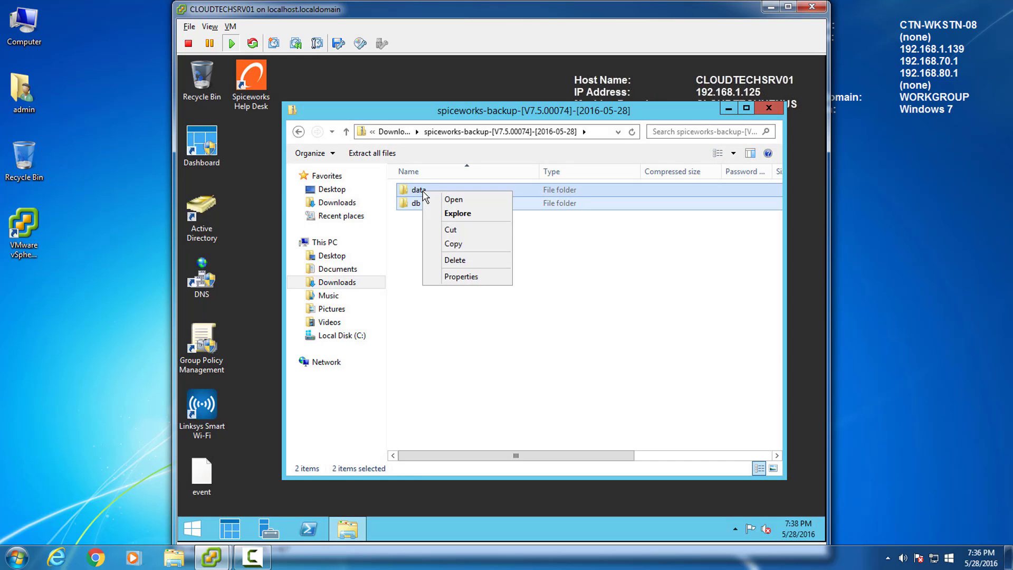
left_click(448, 248)
left_click(298, 131)
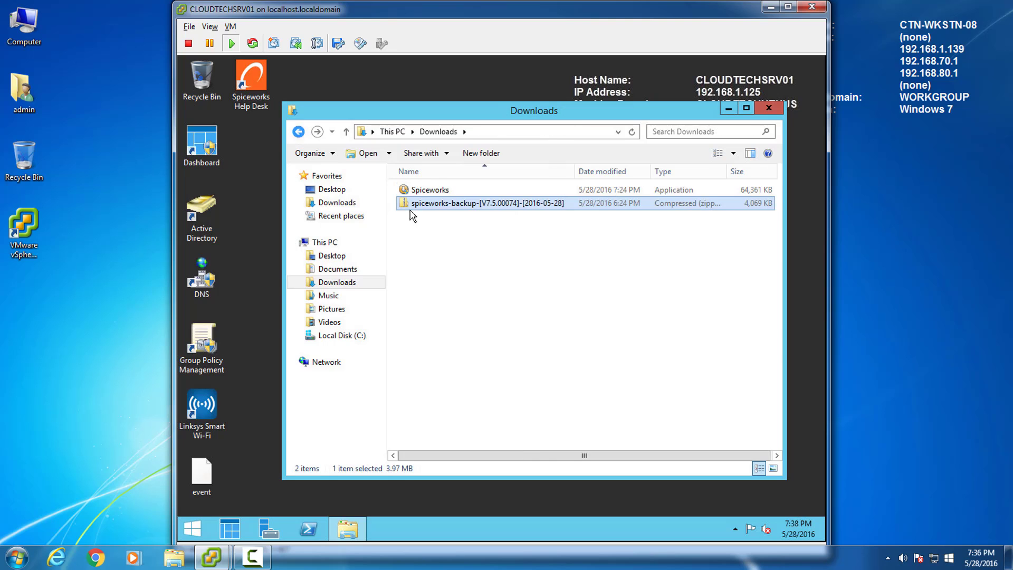
left_click(460, 237)
right_click(449, 228)
left_click(476, 315)
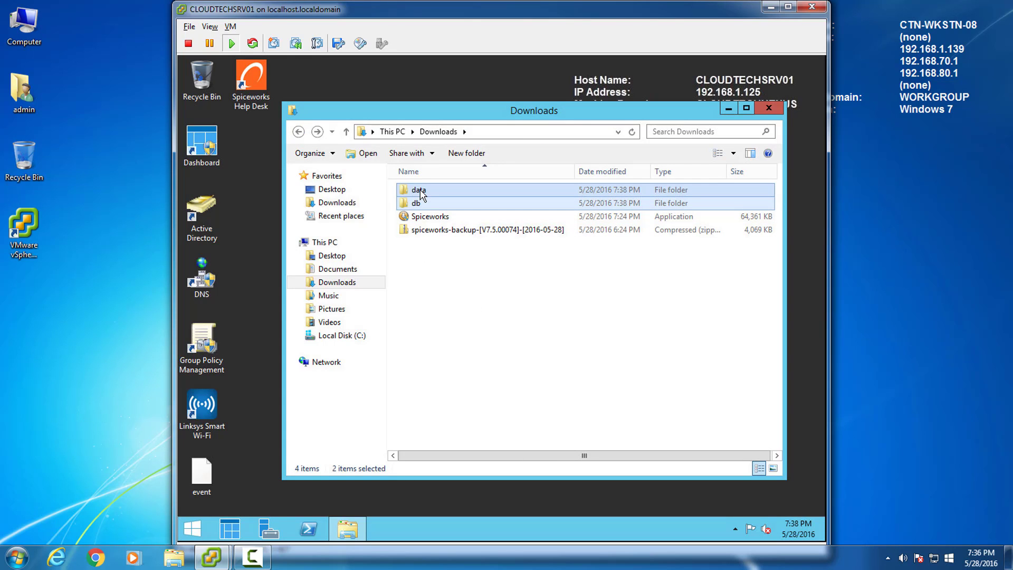
Copy the extracted data and db folders and go to C:\Program Files (x86)\Spiceworks
right_click(420, 193)
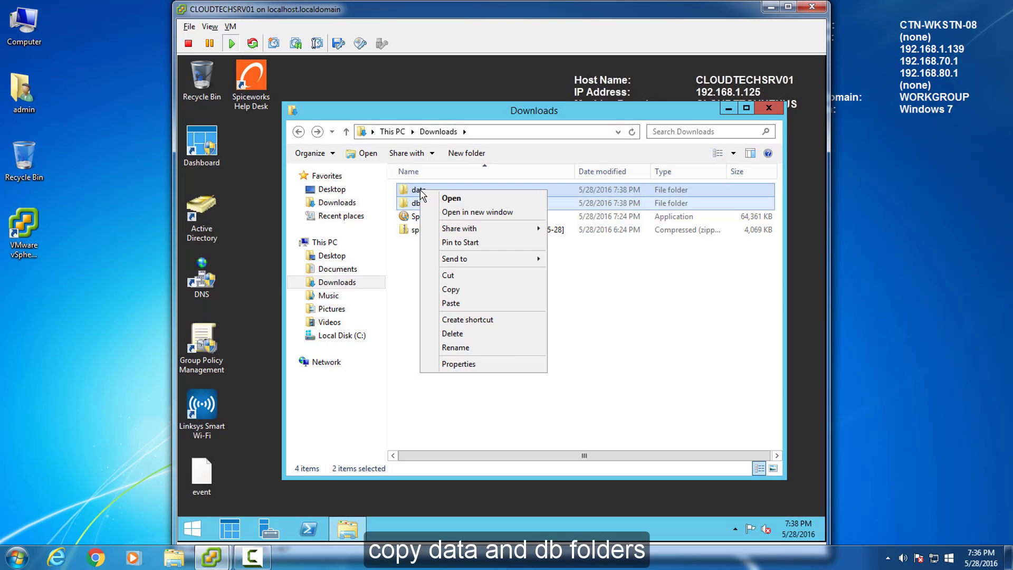
left_click(447, 293)
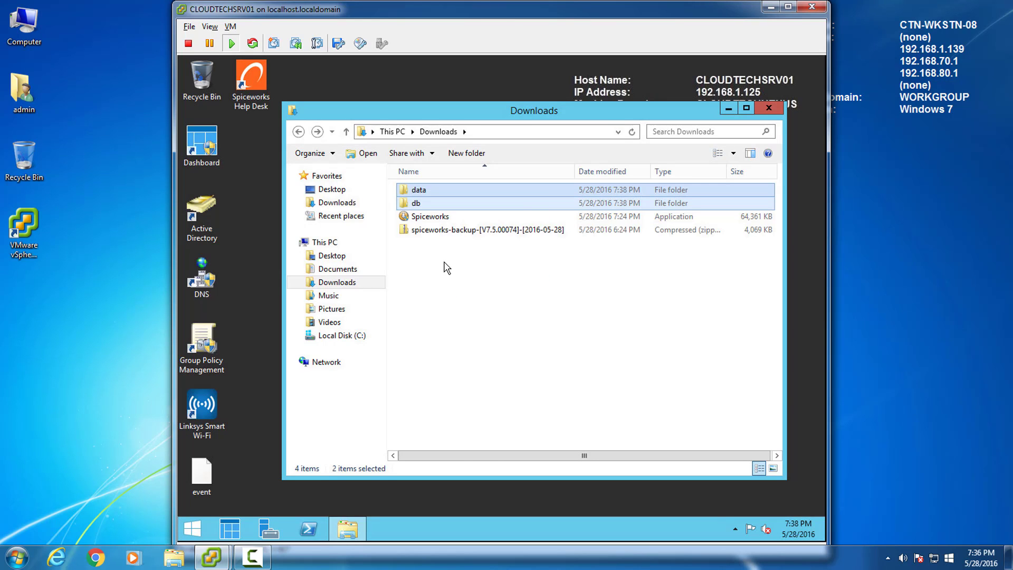
left_click(448, 268)
left_click(350, 336)
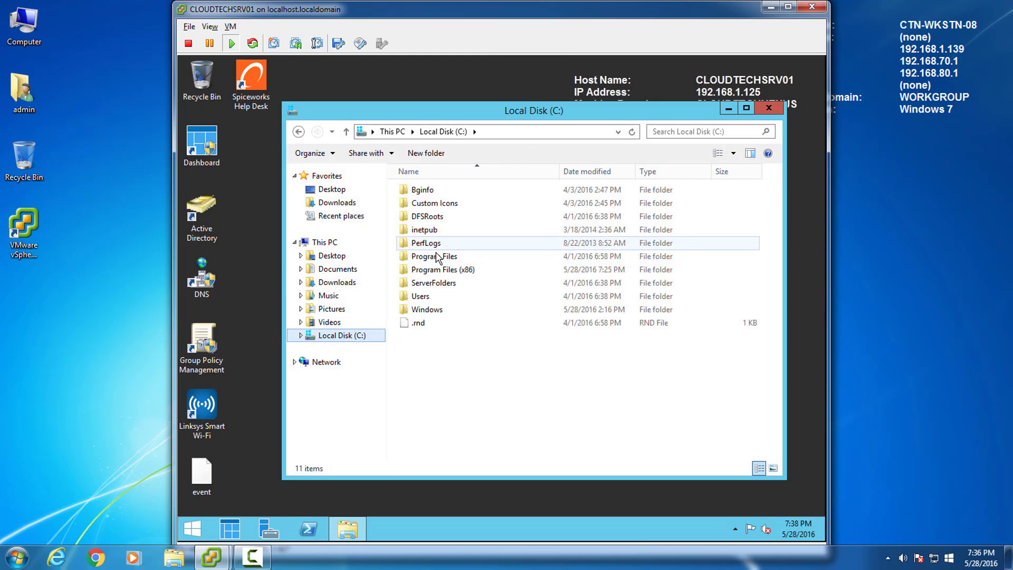
double_click(437, 269)
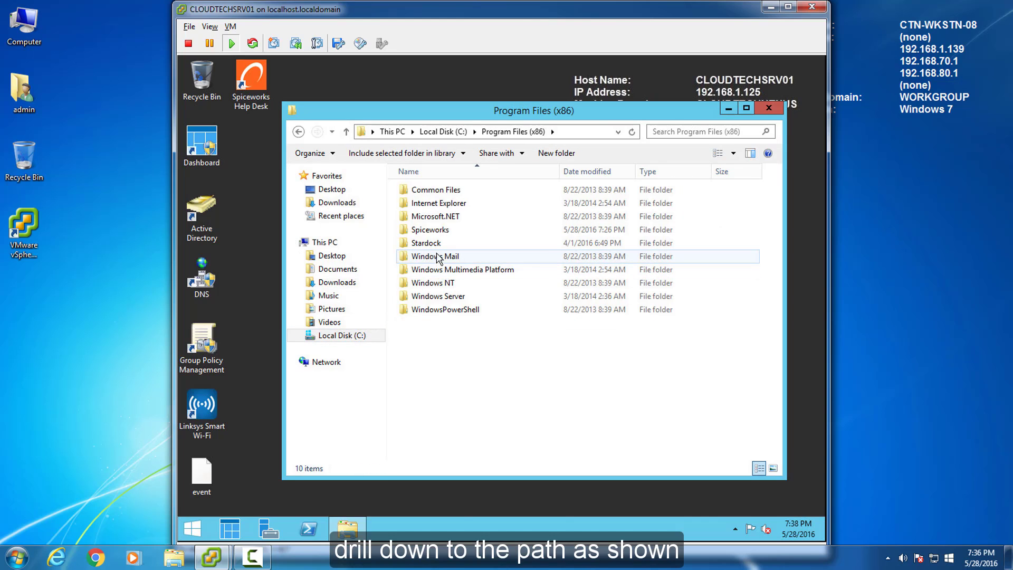
double_click(436, 232)
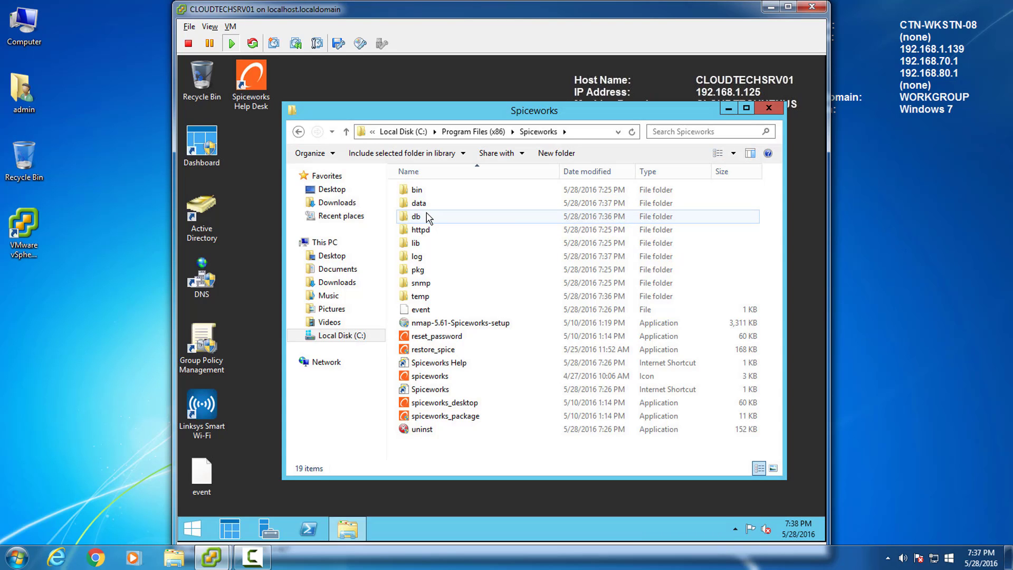
Paste both folders into the Spiceworks folder, replacing the existing files with administrator permission, and close the folder window
left_click(311, 153)
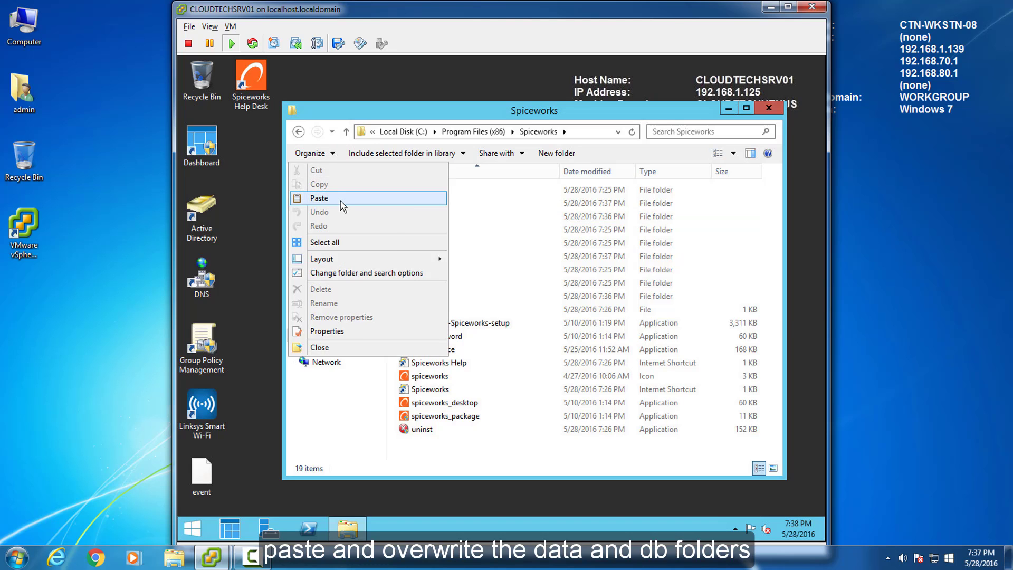
left_click(316, 197)
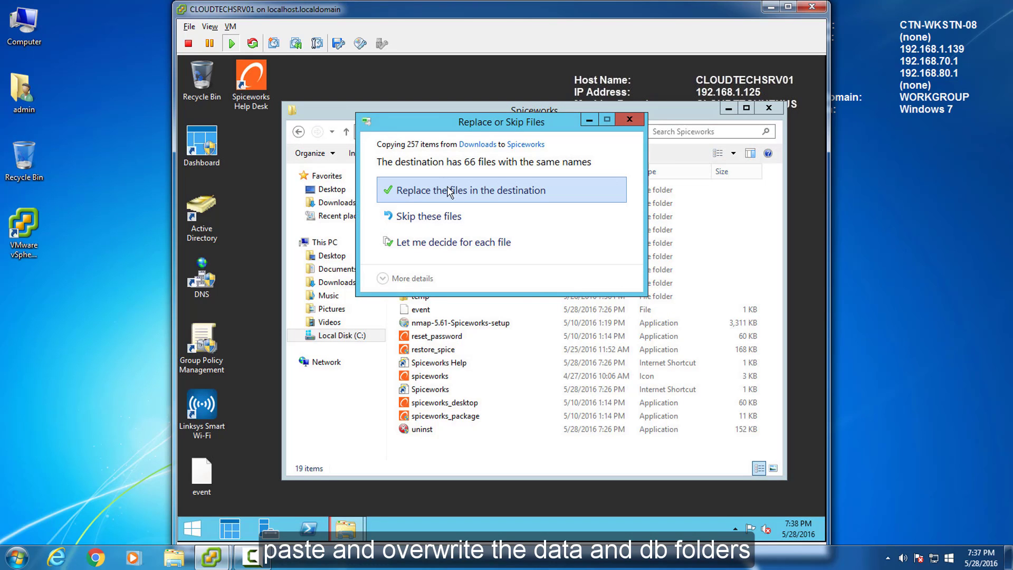
left_click(498, 191)
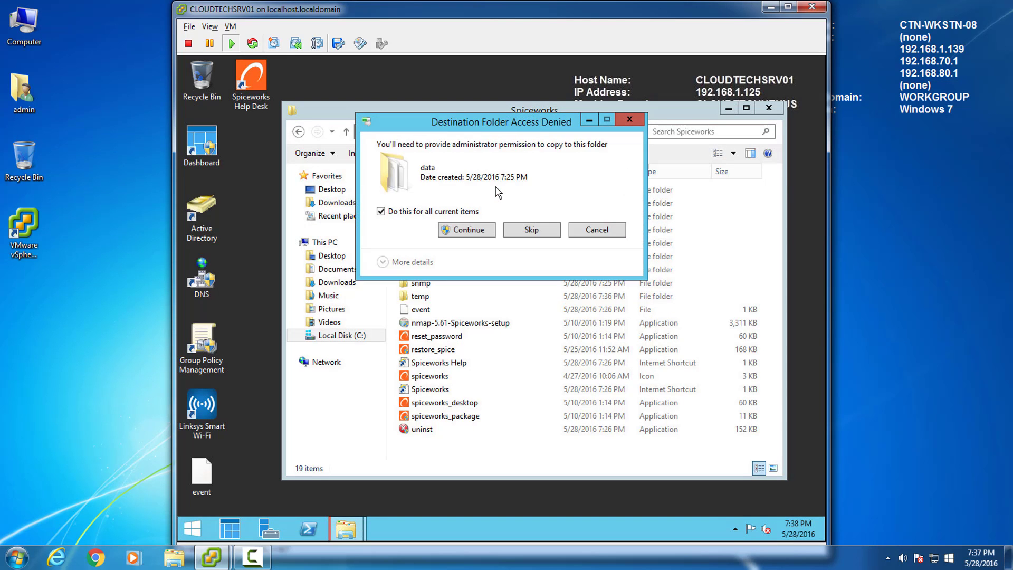
left_click(485, 231)
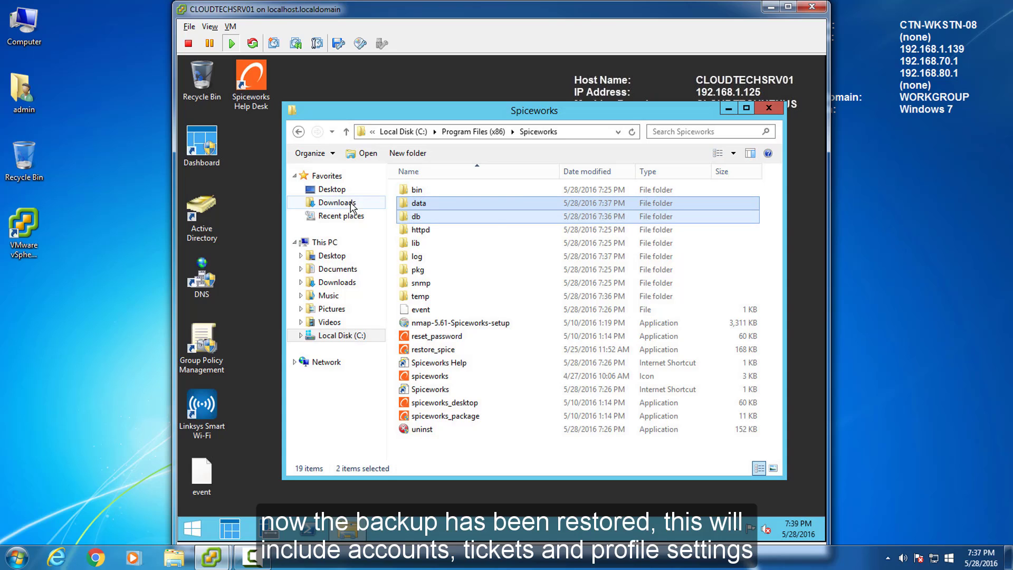
left_click(769, 110)
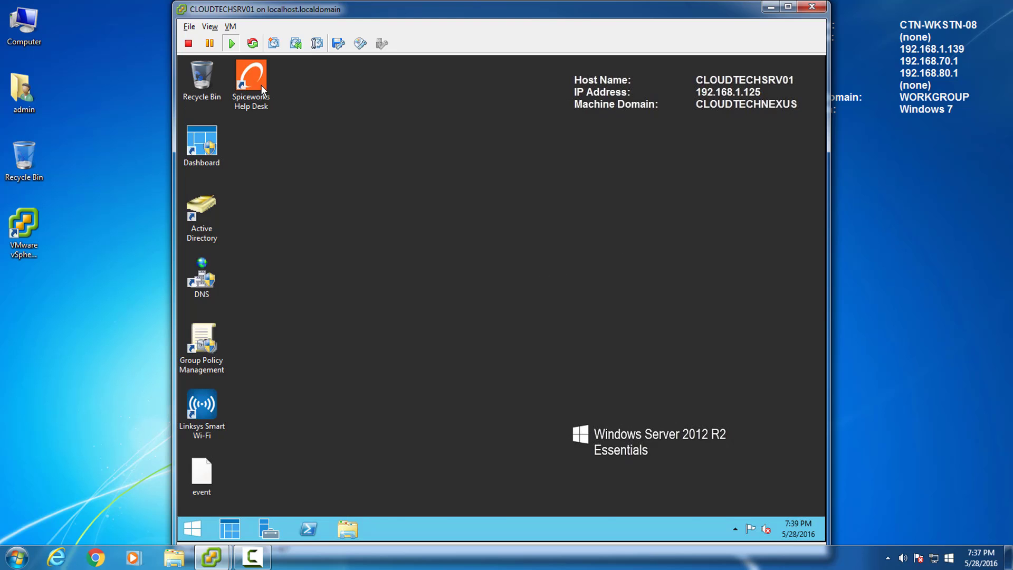
Move the Spiceworks Help Desk desktop shortcut into the Start menu's Startup folder
left_click_drag(250, 81, 264, 329)
left_click(216, 322)
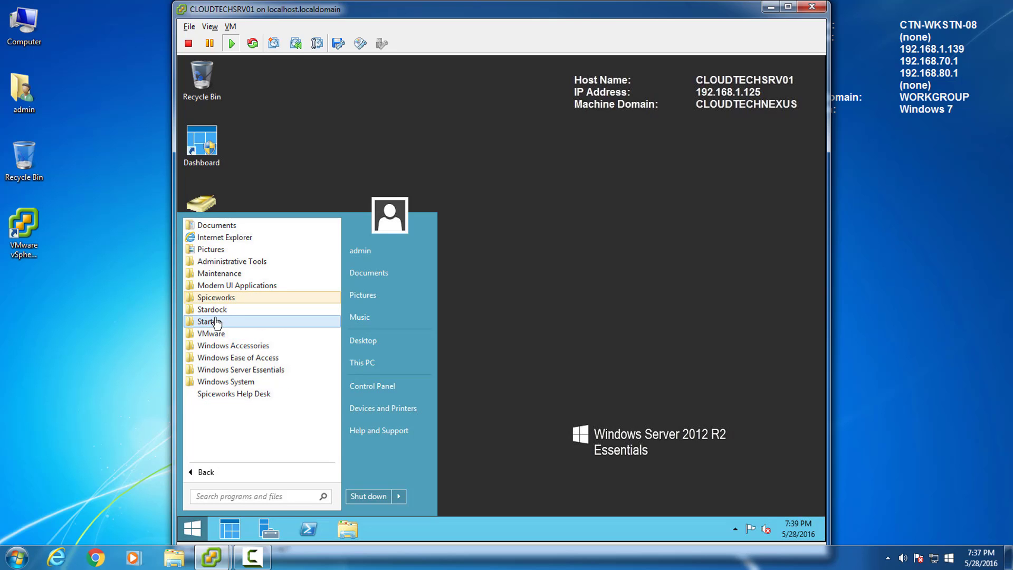
left_click(215, 320)
left_click(232, 337)
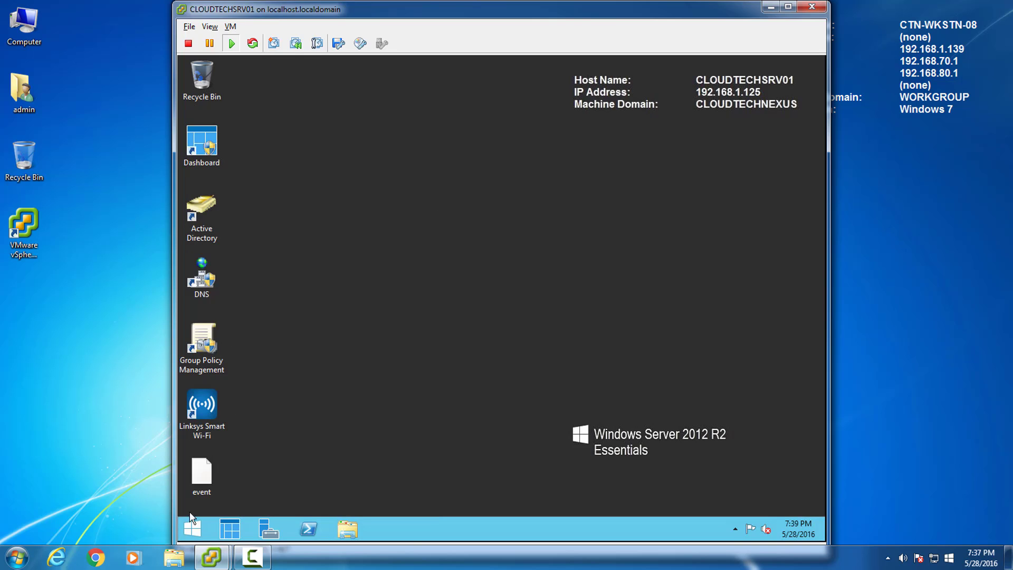
Recreate the Spiceworks Help Desk desktop shortcut from its entry in the Startup folder
left_click(190, 527)
left_click(244, 471)
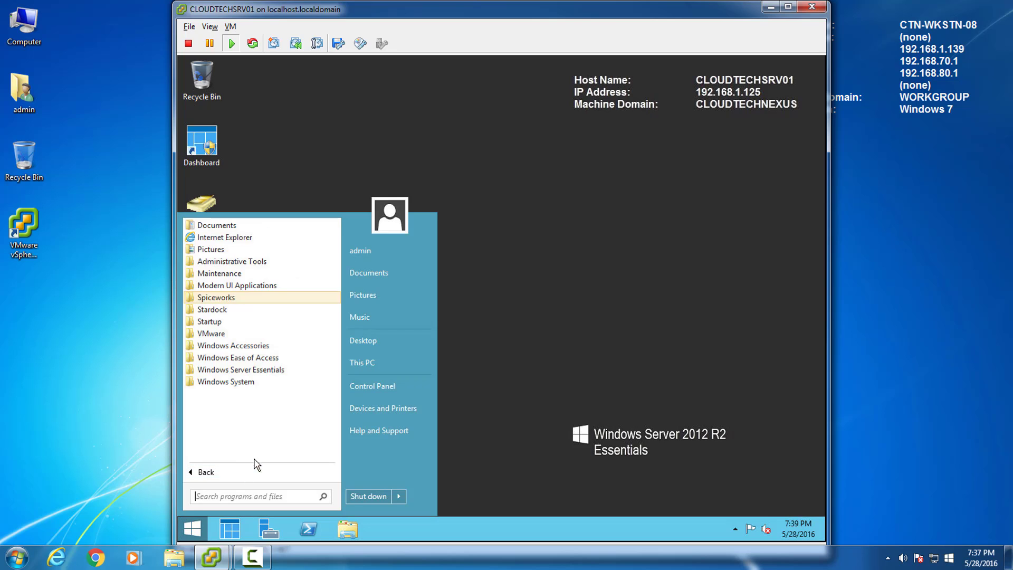
left_click(262, 322)
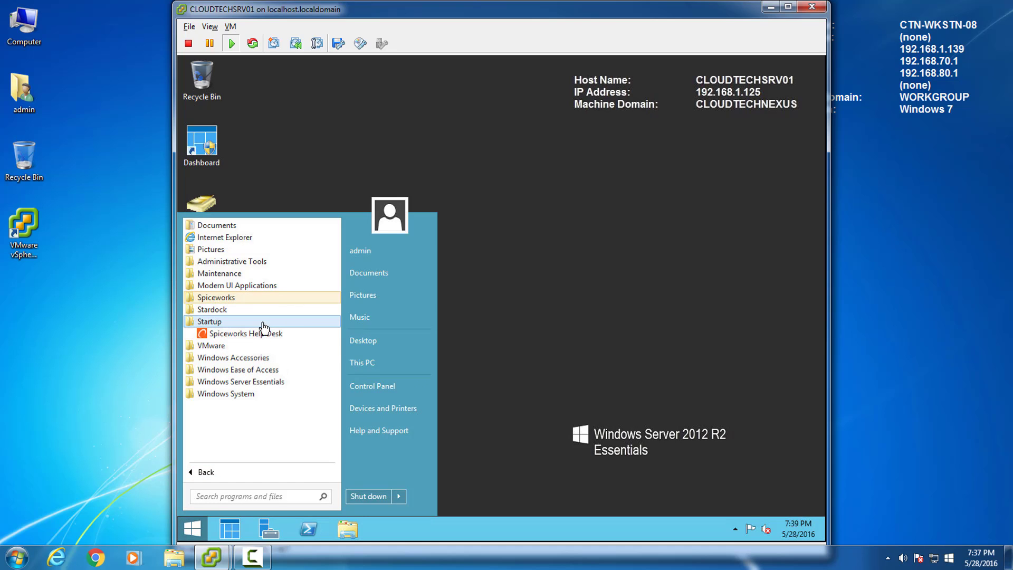
right_click(272, 337)
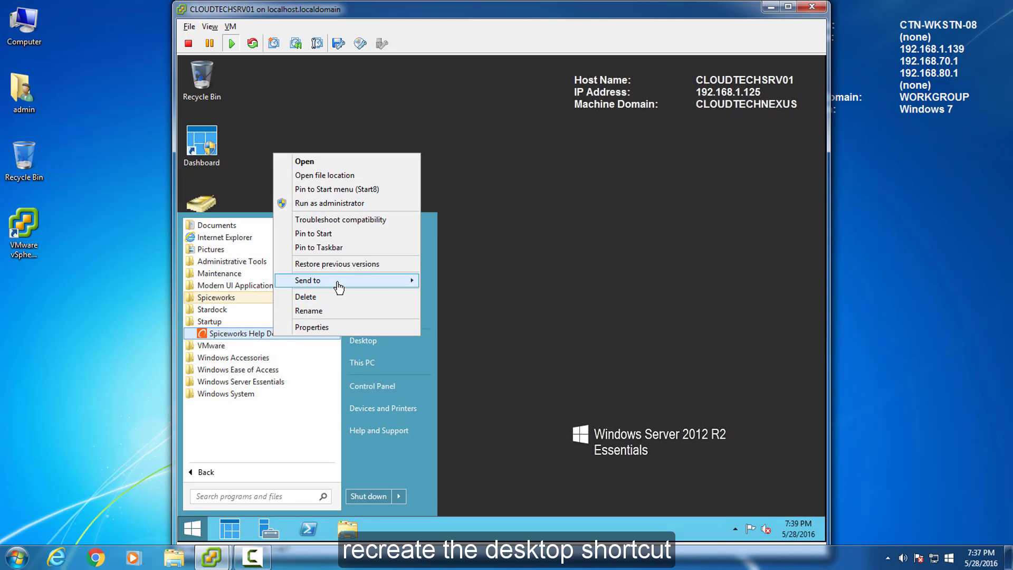
mouse_move(337, 282)
left_click(497, 300)
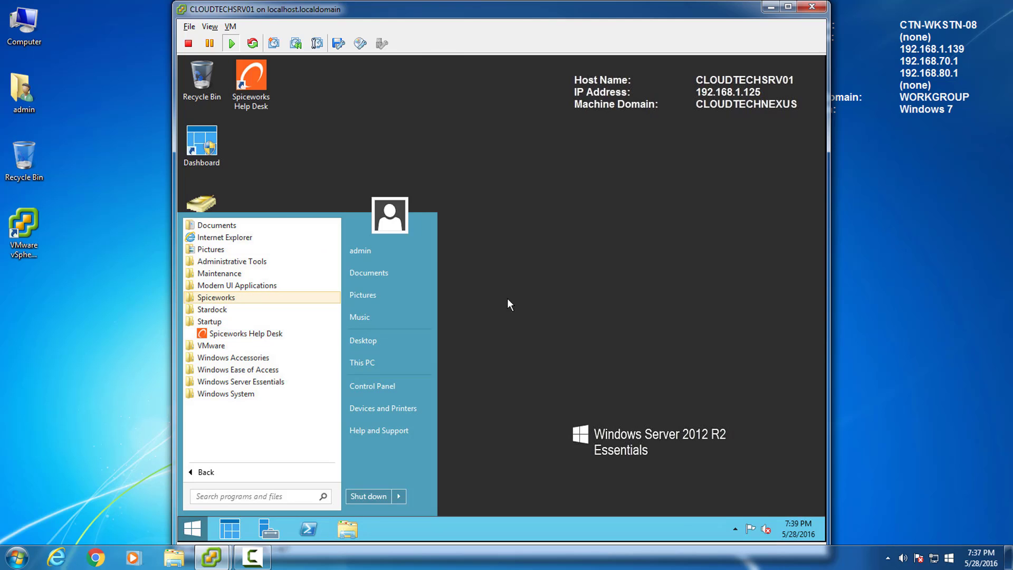
Launch Spiceworks Help Desk from the desktop and allow it to make changes to the computer
double_click(252, 80)
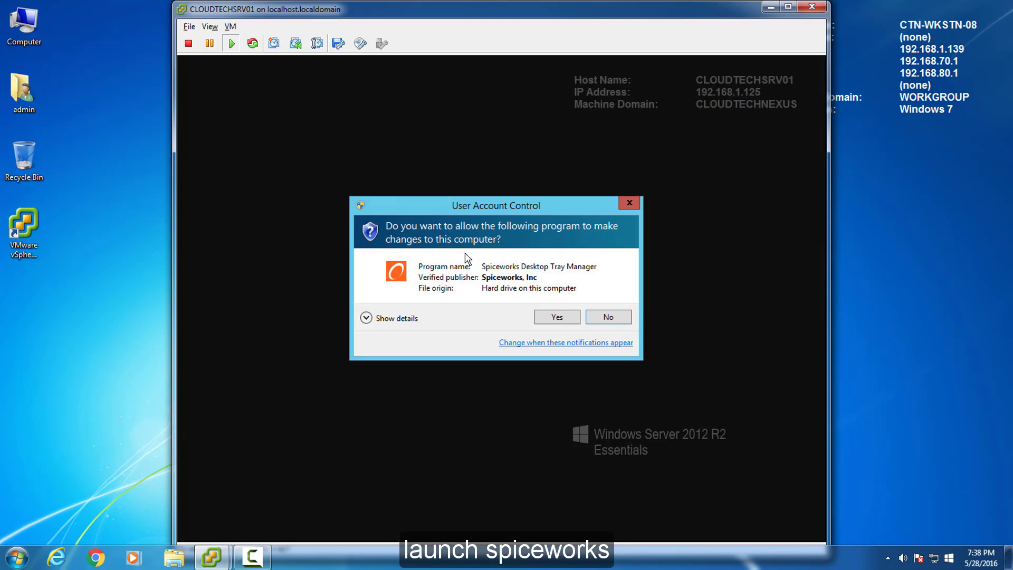
left_click(542, 318)
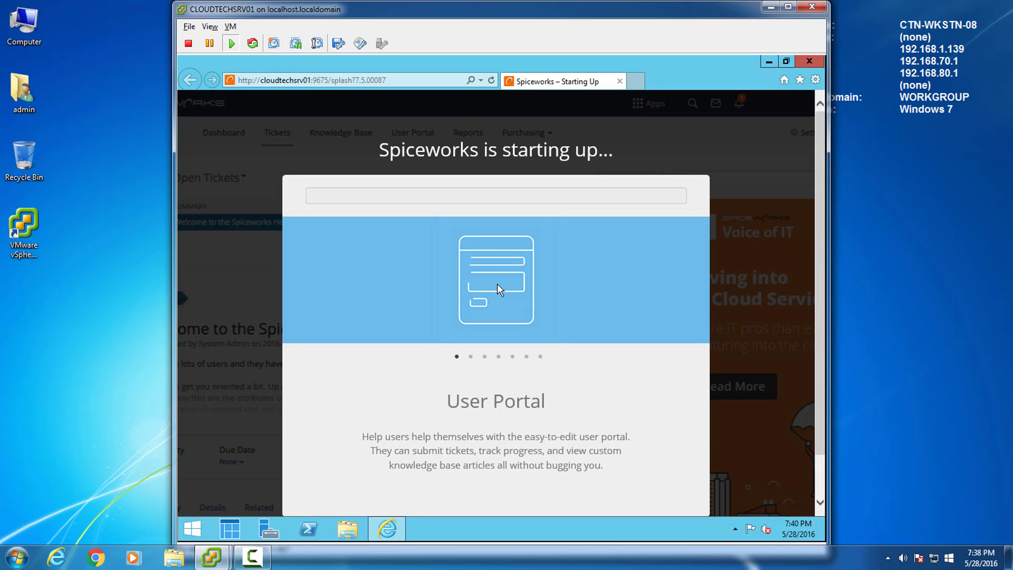
In the Spiceworks preferences, enable running at startup, disable running as a service, and save the changes
left_click(734, 529)
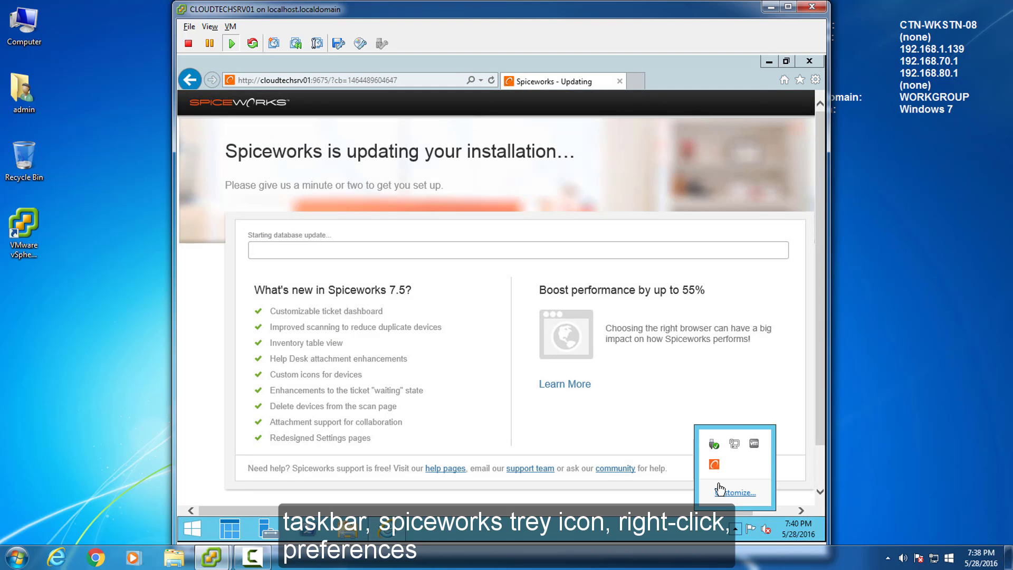
right_click(715, 464)
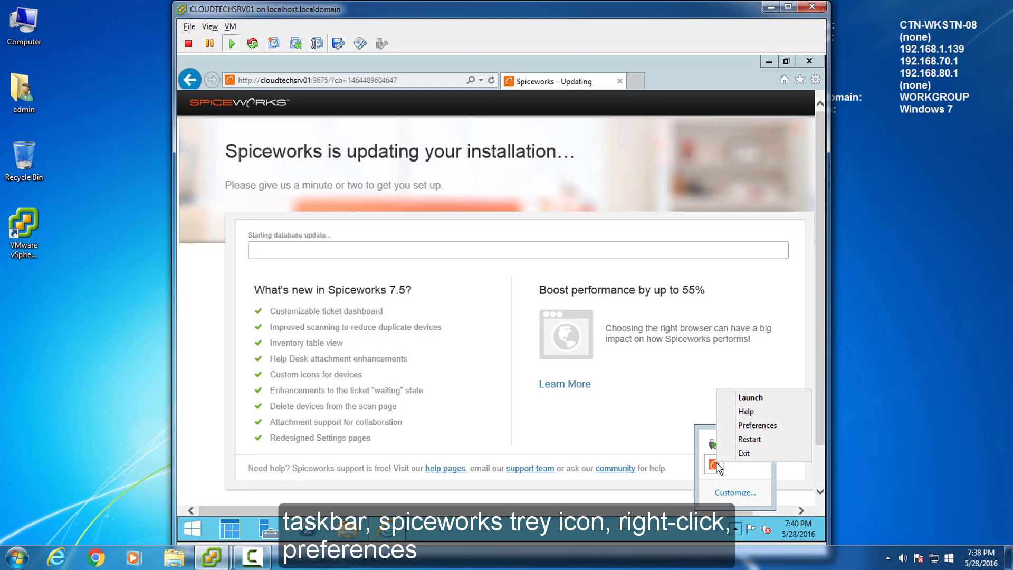
left_click(750, 425)
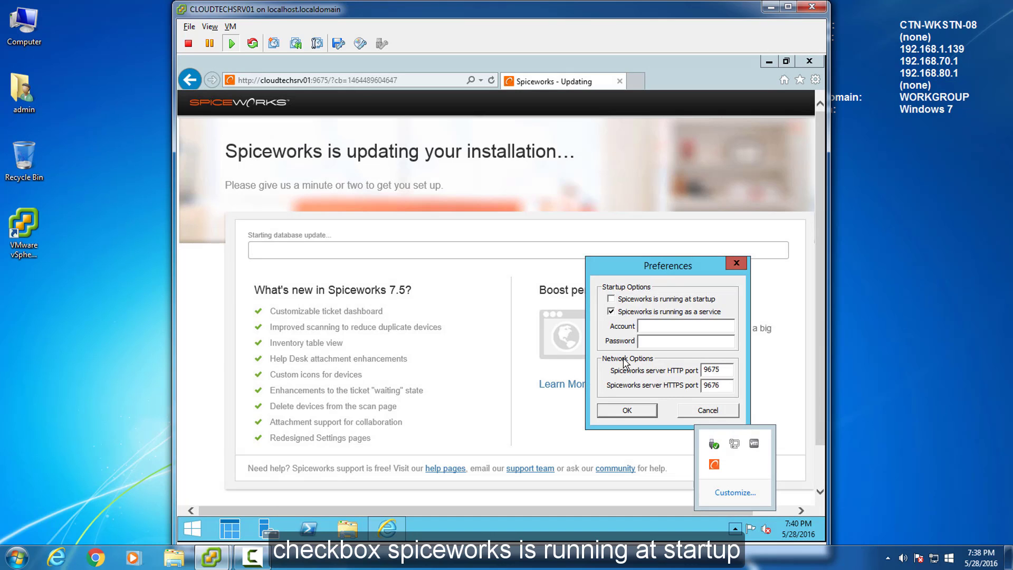
left_click(611, 299)
left_click(611, 311)
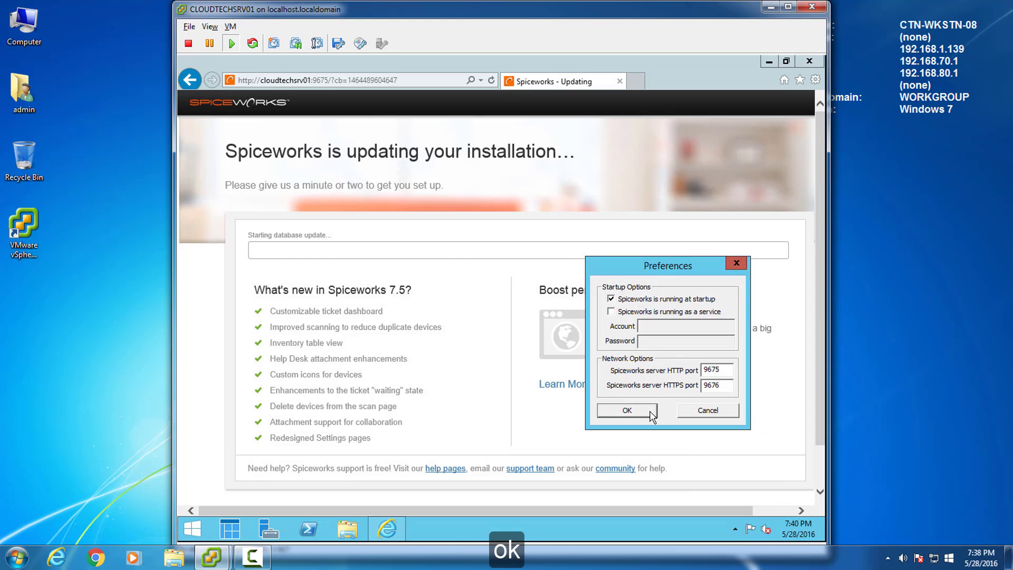
left_click(626, 411)
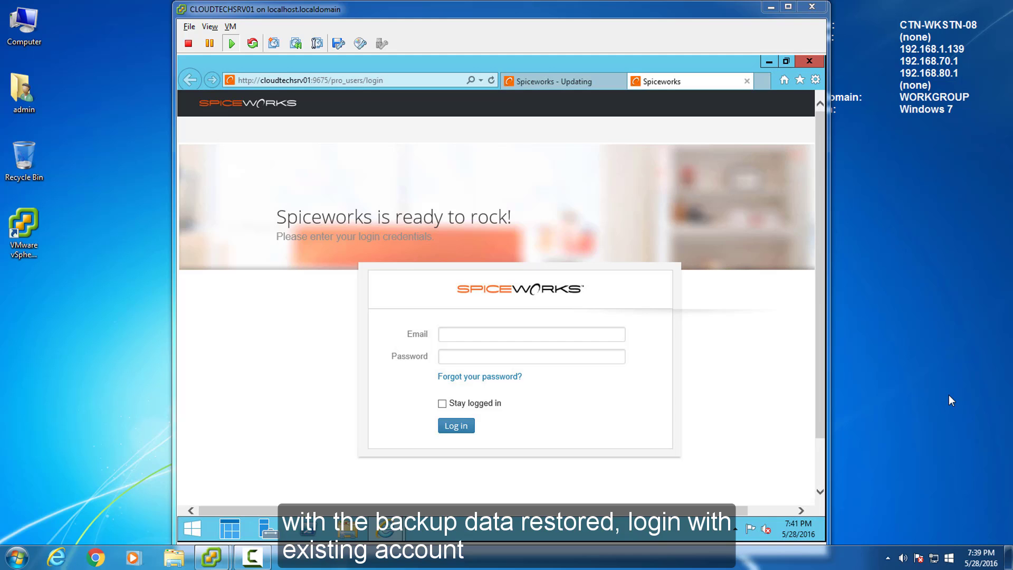
Log in to Spiceworks with the existing account's email and password, and dismiss the offer to store the password
left_click(533, 334)
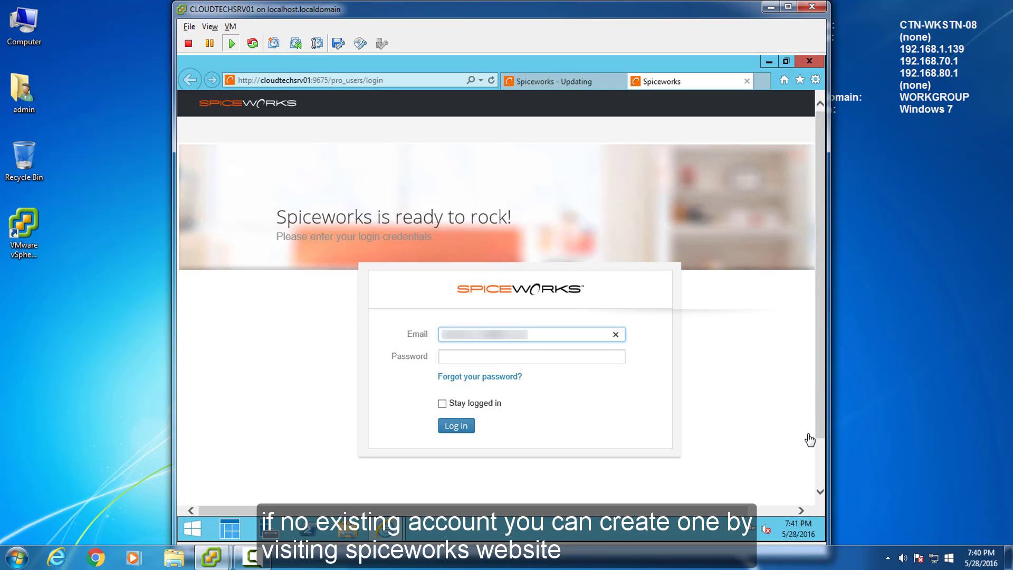
key("Tab")
type("**************")
key("Return")
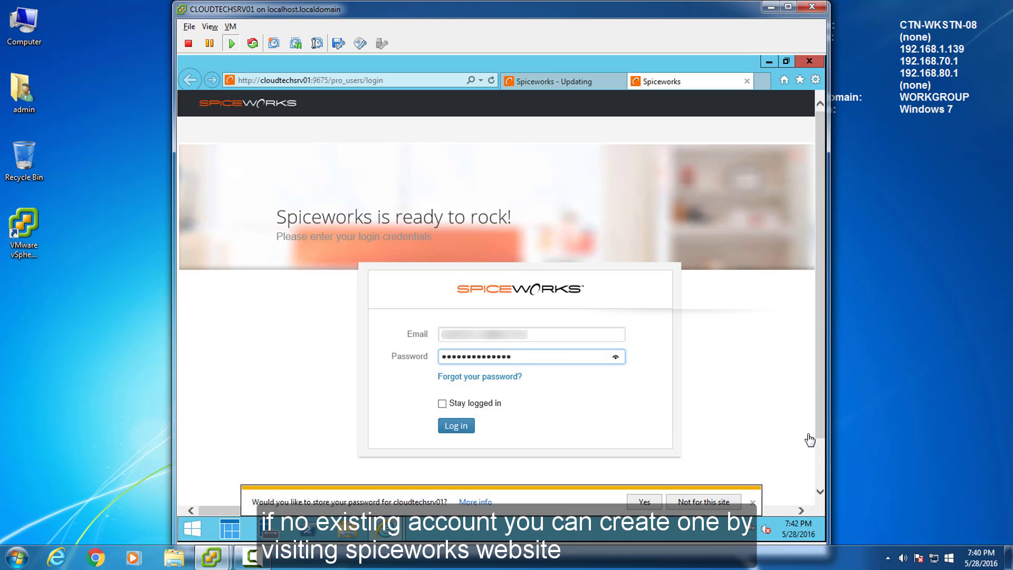
left_click(753, 502)
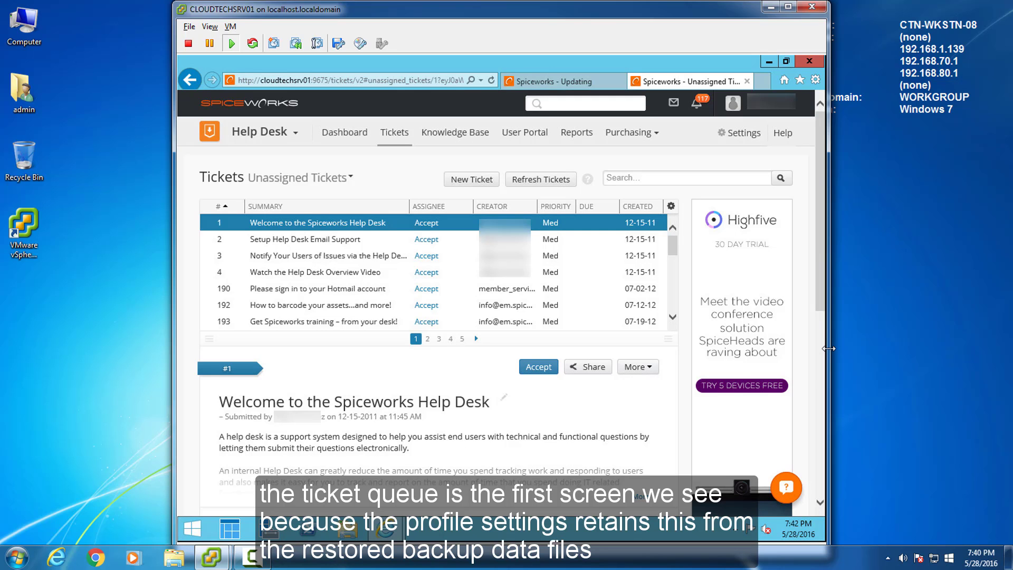
Examine the Help Desk dashboard and the starting page options in the User Accounts settings, and return to the ticket list
left_click(345, 134)
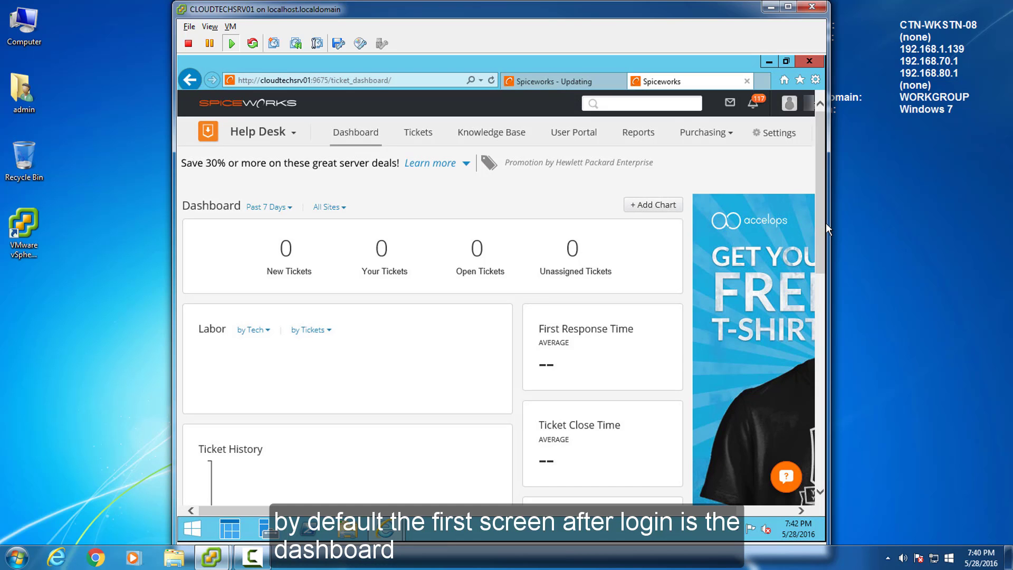
left_click(191, 80)
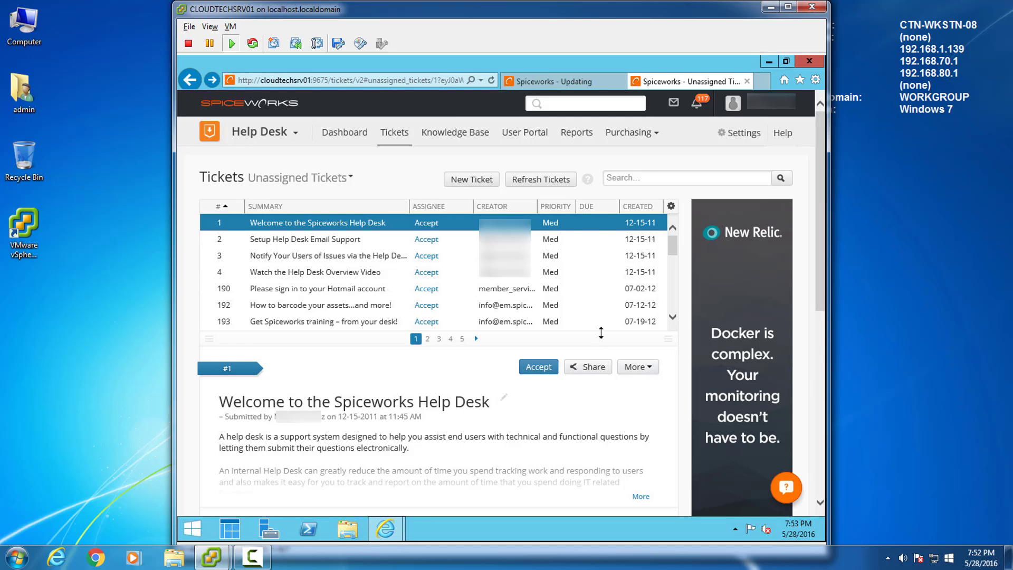
left_click(741, 137)
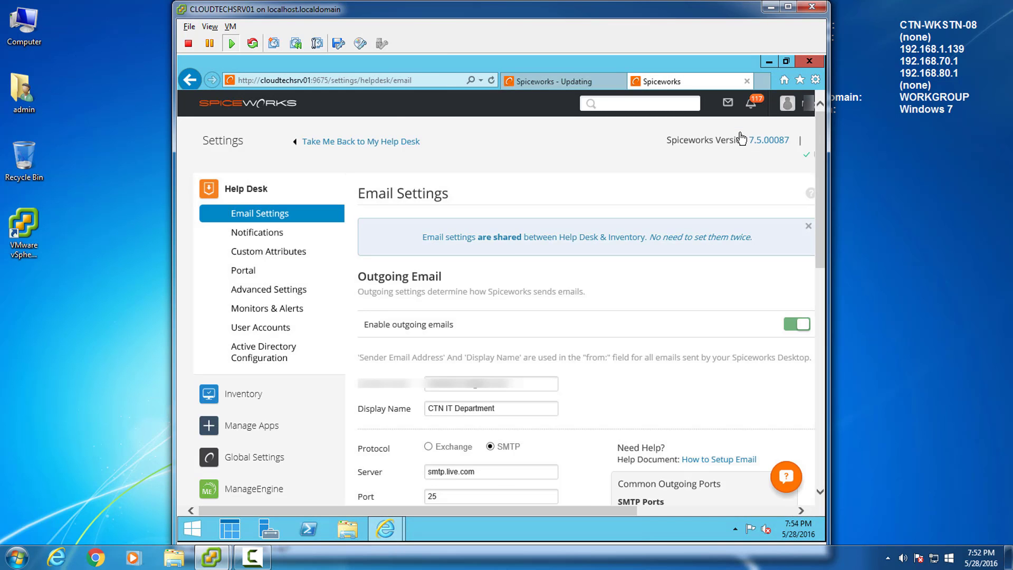
left_click(254, 332)
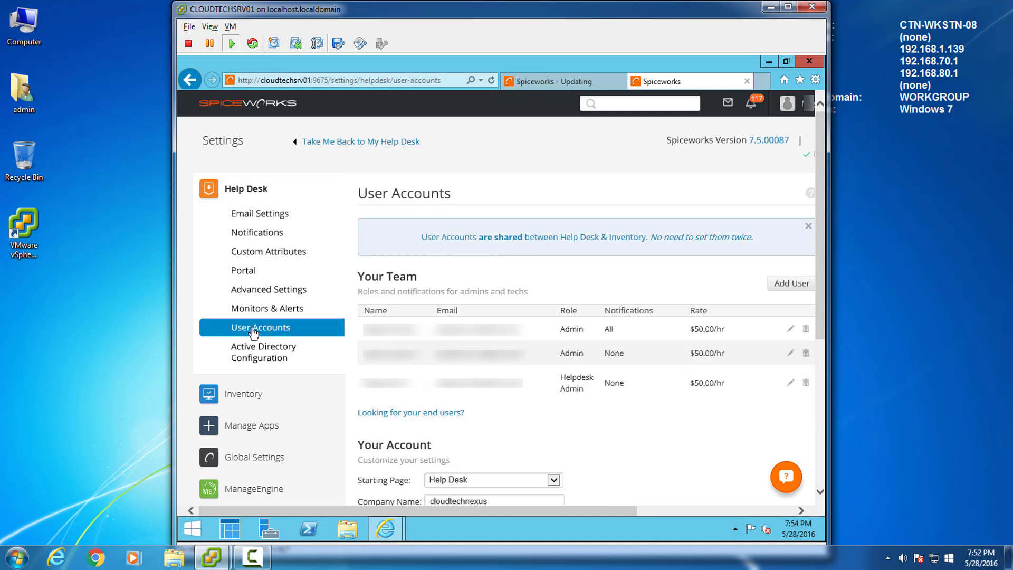
left_click(554, 480)
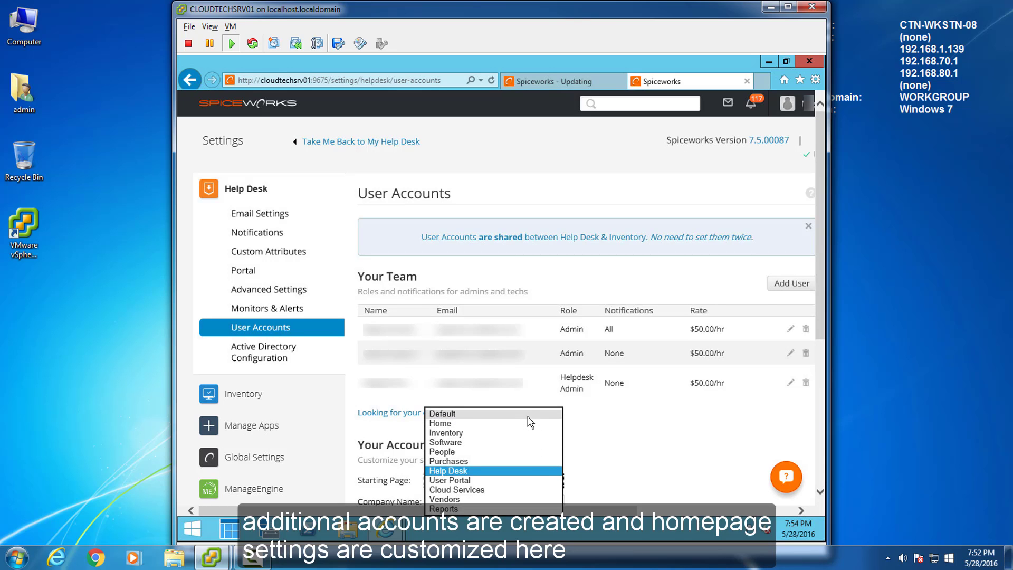
left_click(604, 478)
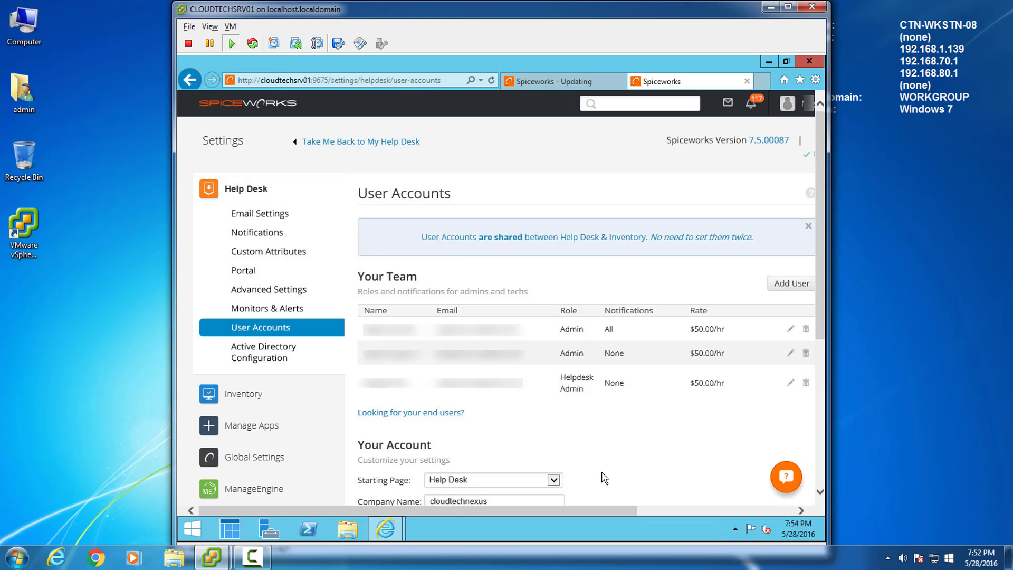
left_click(196, 83)
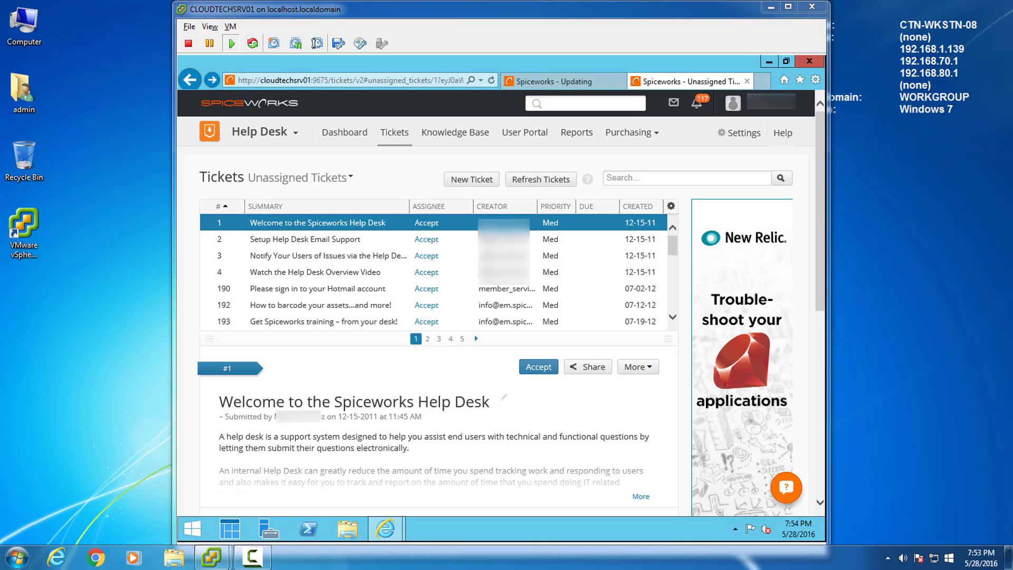
Log out of Spiceworks and close the browser with all its tabs
left_click(770, 110)
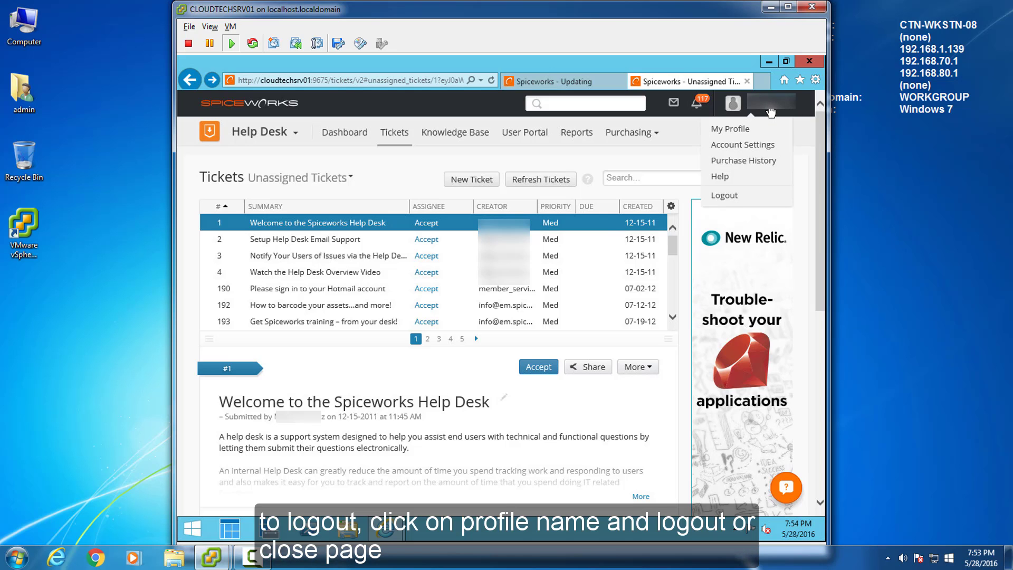
left_click(723, 199)
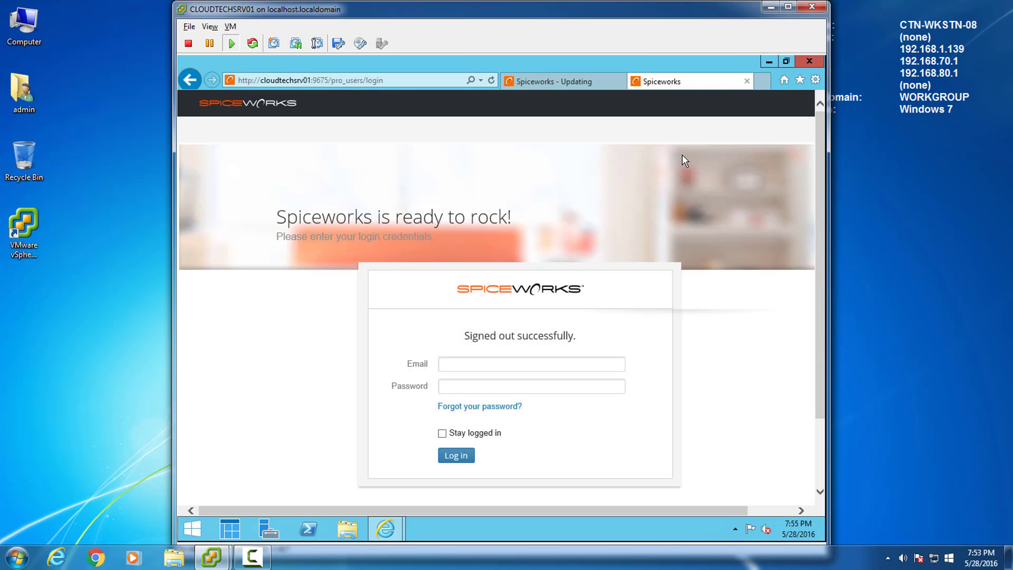
left_click(809, 61)
left_click(497, 295)
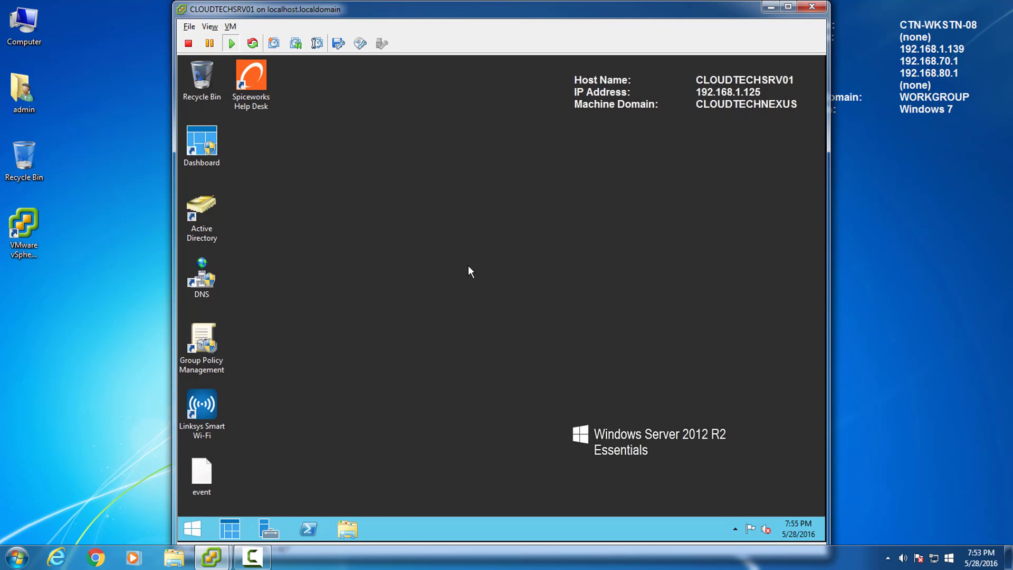
Restart the Windows Server 2012 R2 machine
left_click(192, 527)
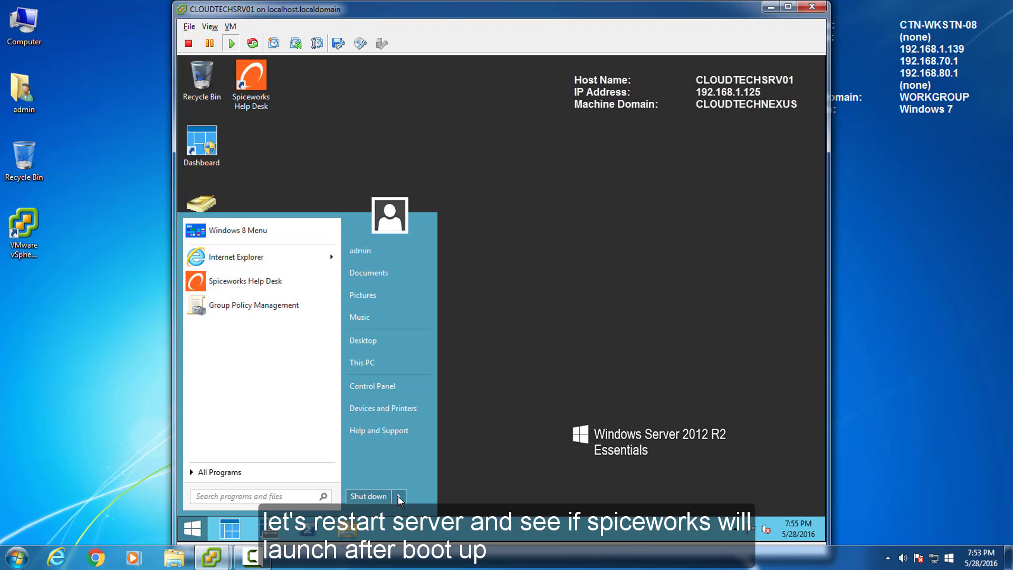
left_click(399, 496)
left_click(451, 477)
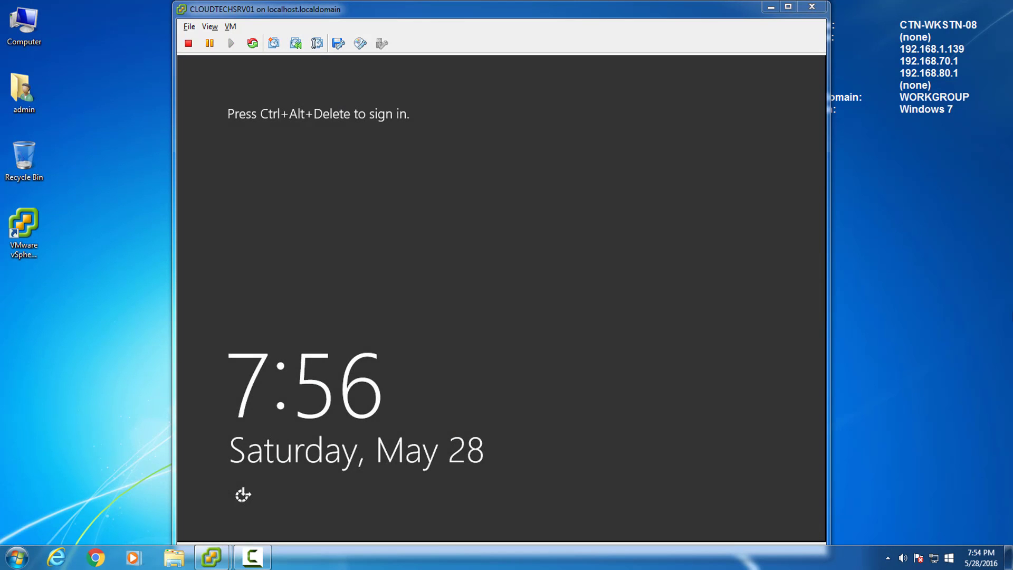
Bring up the virtual machine's sign-in prompt and sign in to the admin account with its password
left_click(230, 26)
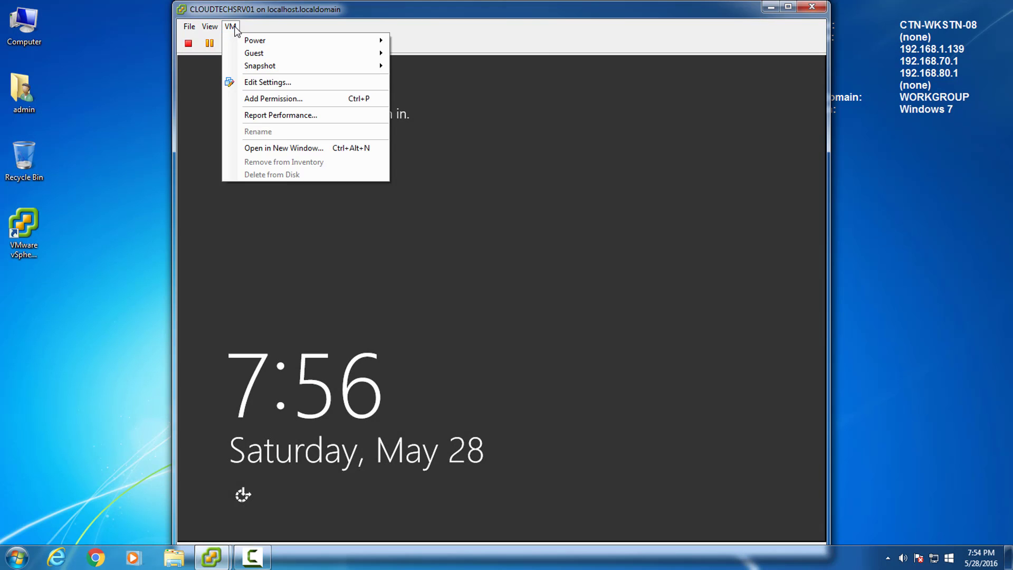
mouse_move(253, 50)
left_click(454, 65)
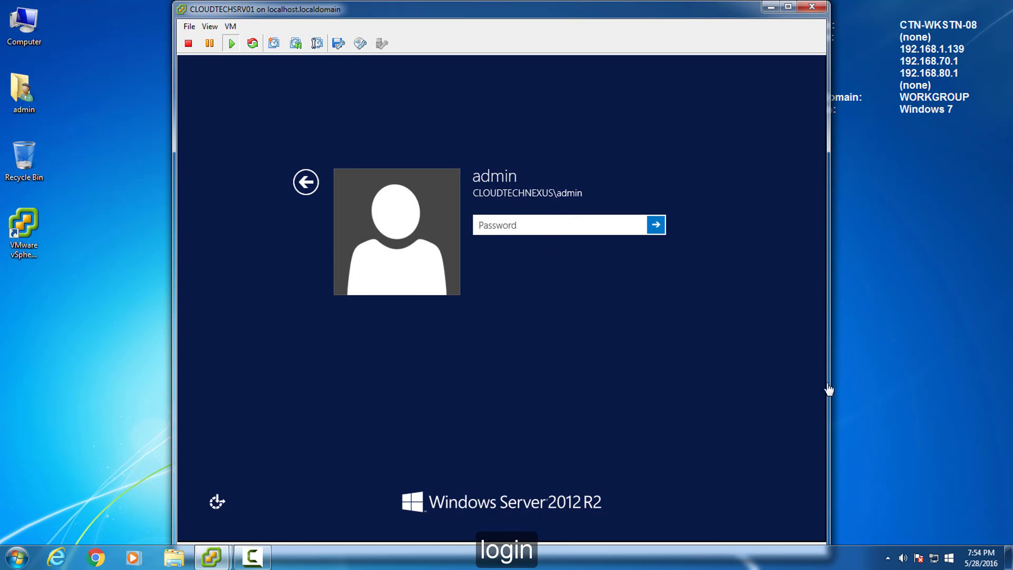
type("•••••••••")
key("Return")
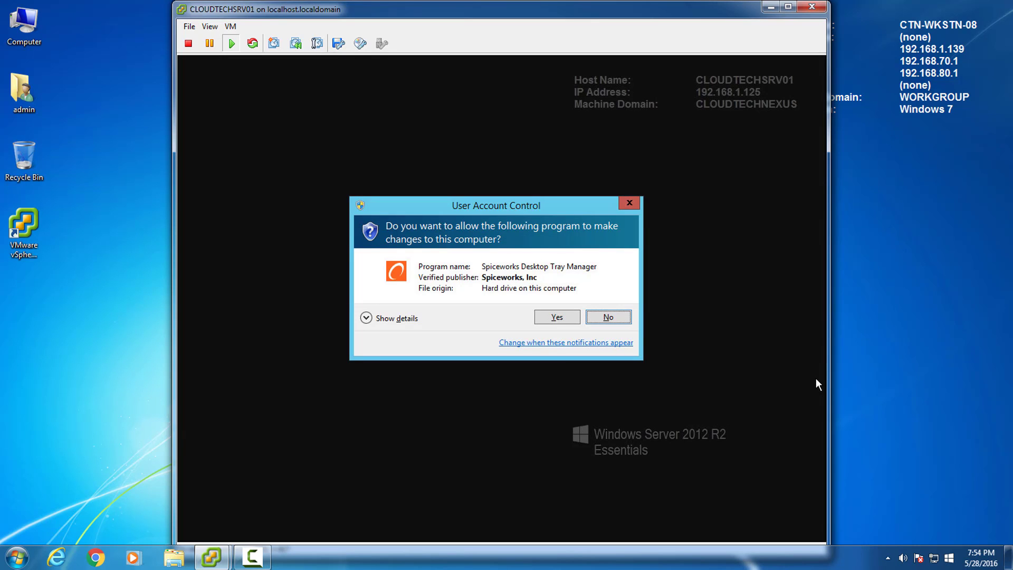
Allow Spiceworks Desktop Tray Manager to make changes and log in to Spiceworks with the account email and password, without storing the password
left_click(555, 318)
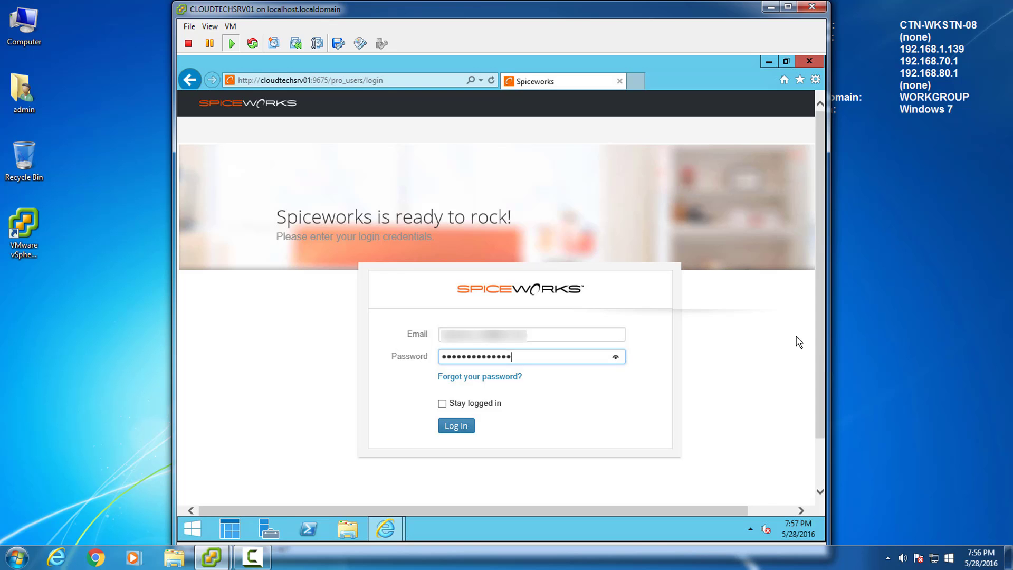
key("Return")
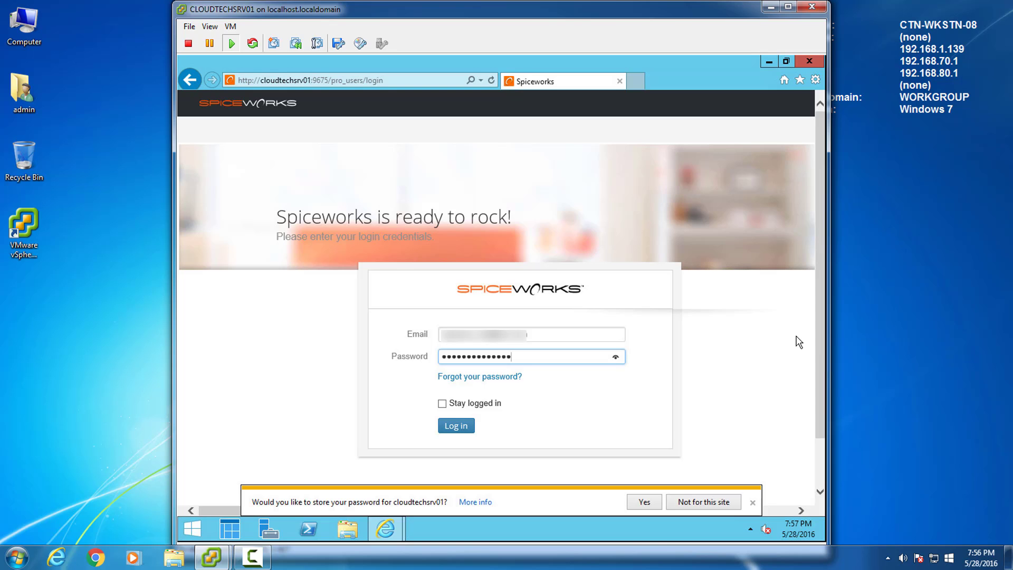
left_click(733, 503)
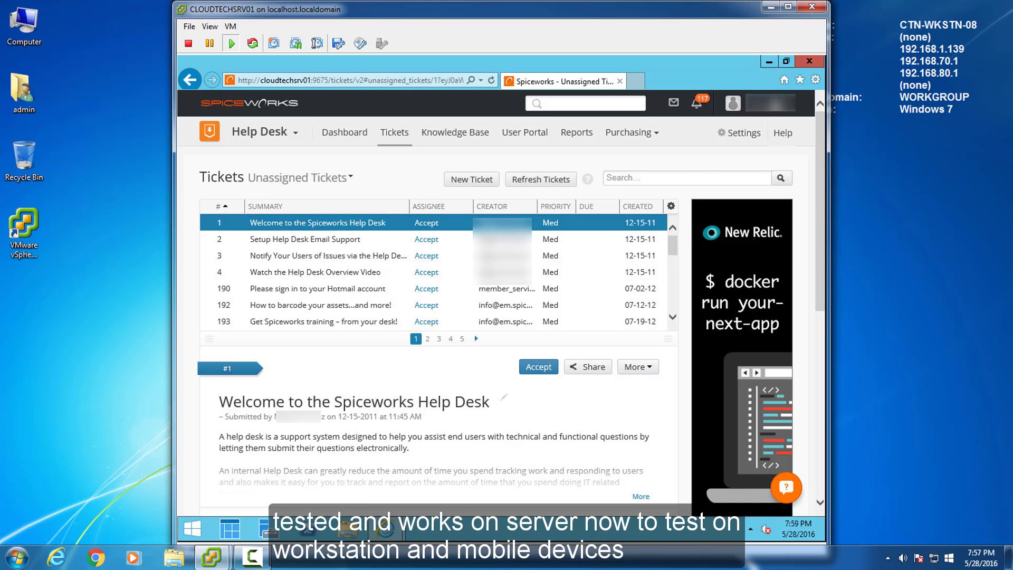
Log out of Spiceworks and save the login page as a favorite named Spiceworks Login
mouse_move(776, 104)
left_click(724, 196)
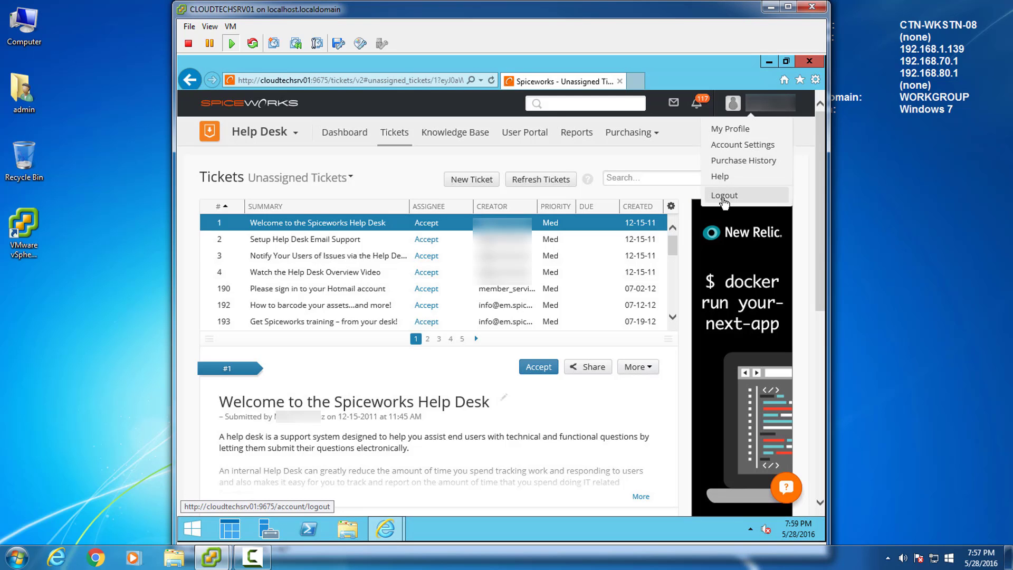
left_click(799, 80)
left_click(786, 102)
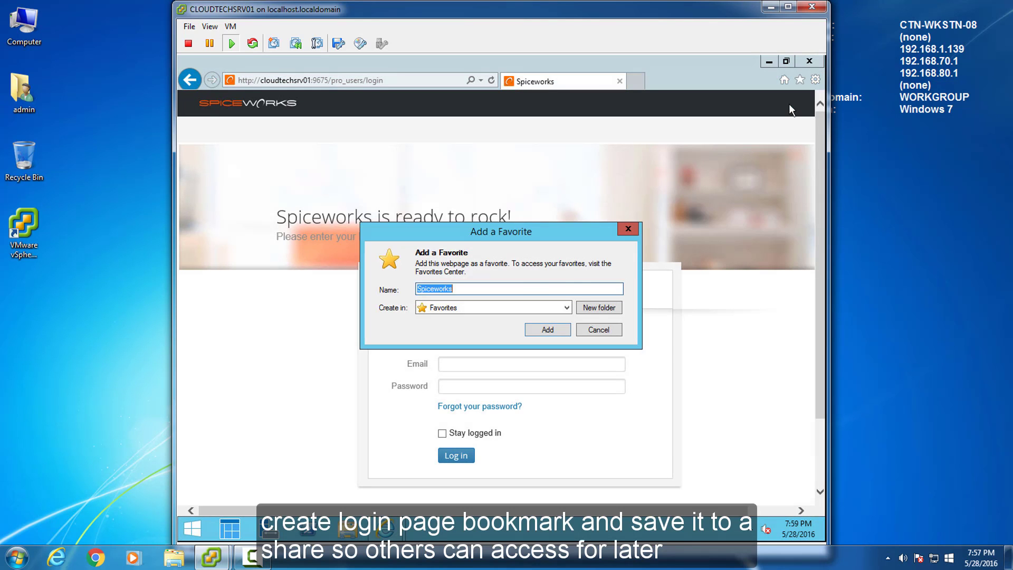
left_click(517, 289)
left_click(553, 328)
Copy the Spiceworks Login favorite and clear the browser windows from the desktop
left_click(800, 79)
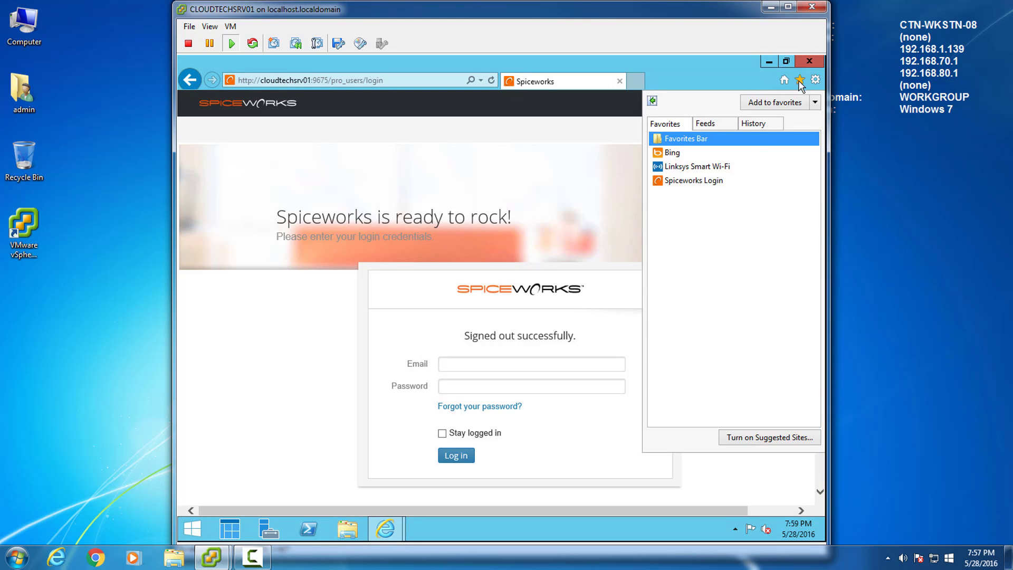
right_click(713, 181)
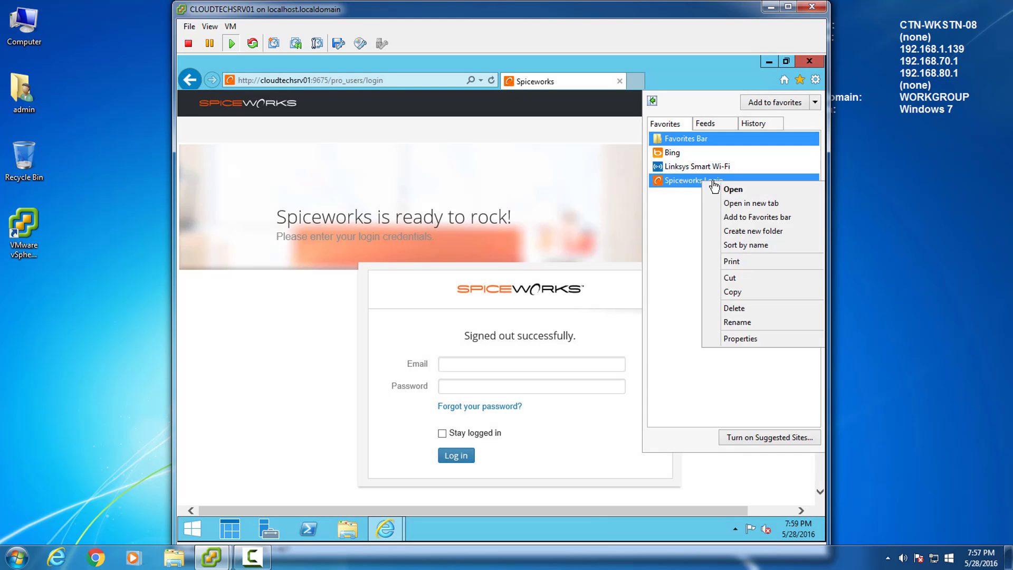
left_click(737, 292)
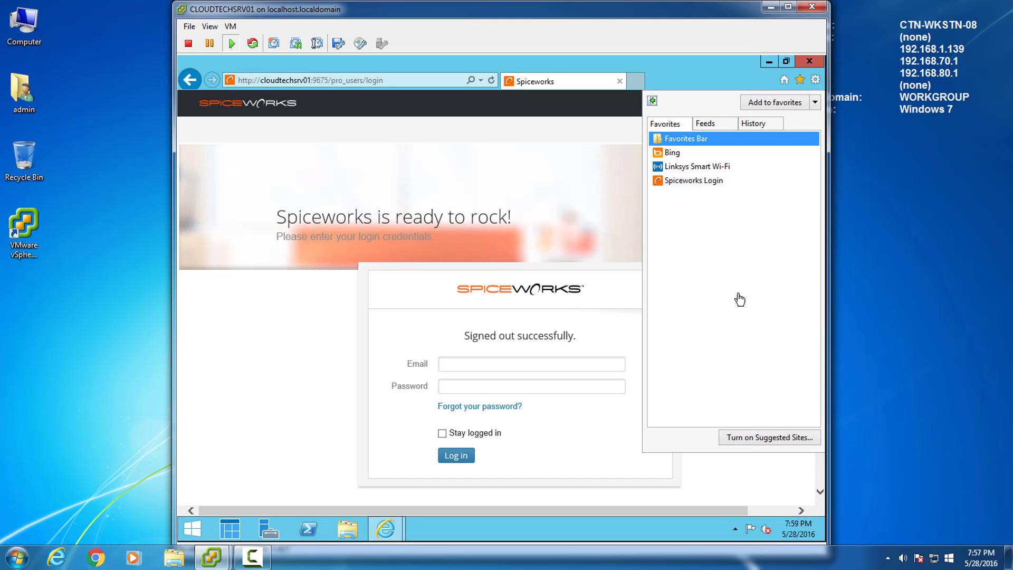
left_click(800, 79)
left_click(812, 61)
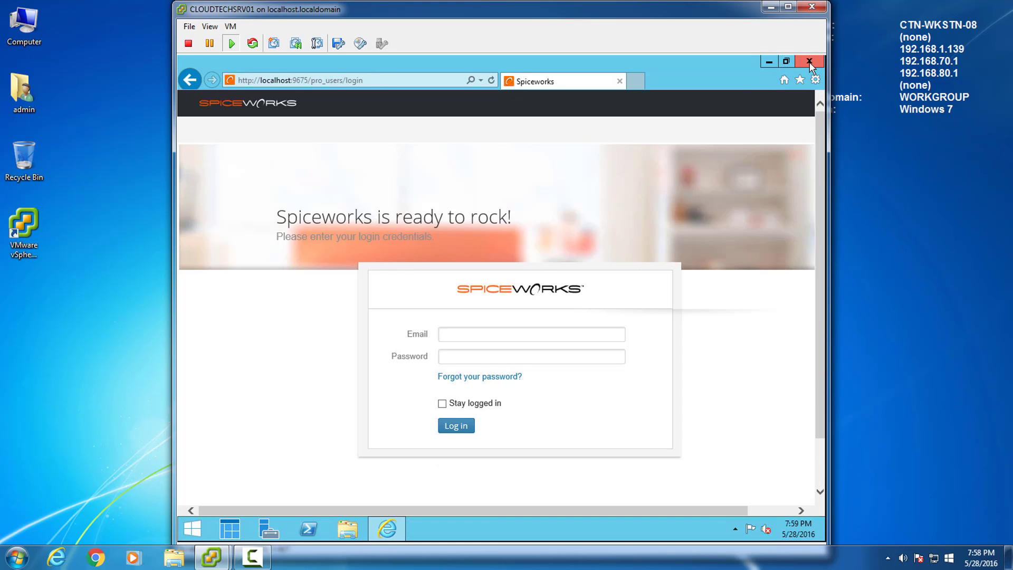
left_click(768, 61)
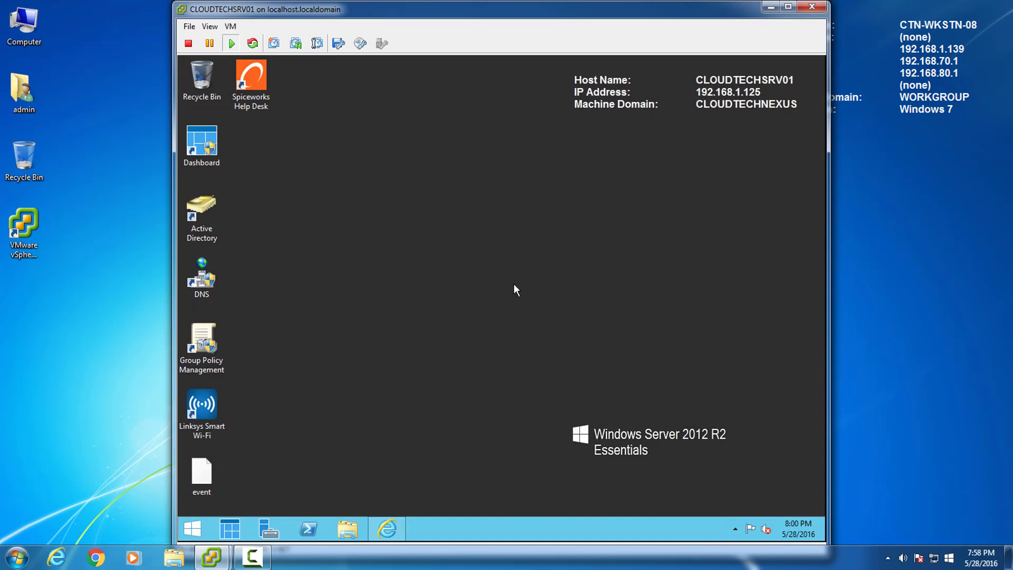
Paste the copied Spiceworks Login shortcut into C:\ServerFolders\Company\Downloads and close the folder window
left_click(347, 528)
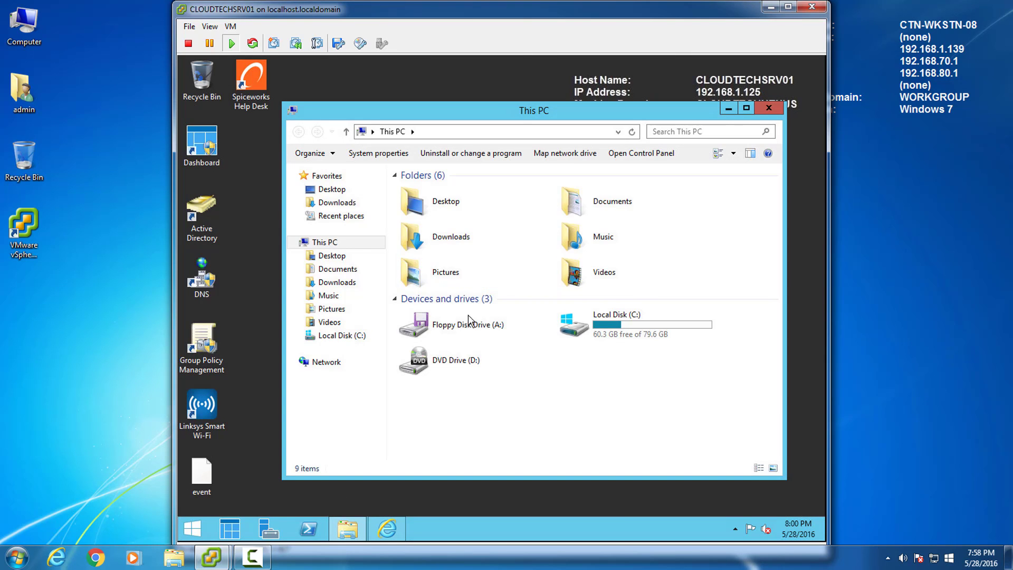
double_click(580, 325)
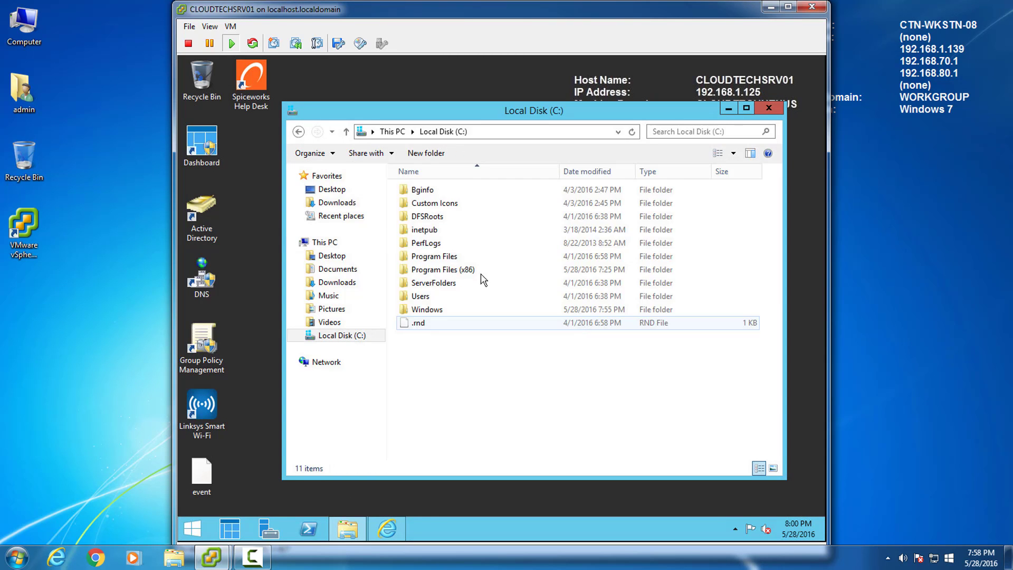
double_click(431, 279)
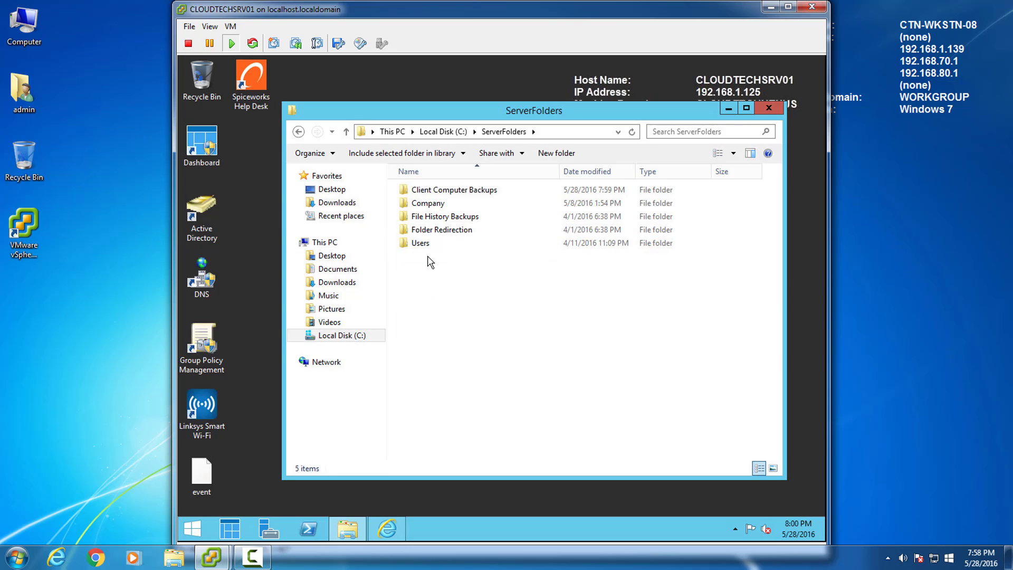
double_click(422, 205)
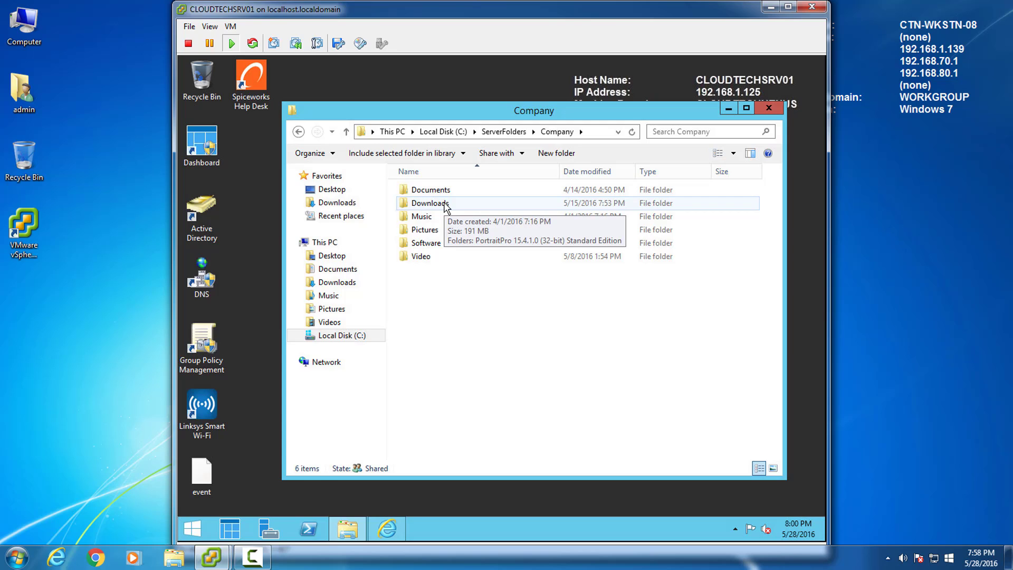
double_click(446, 205)
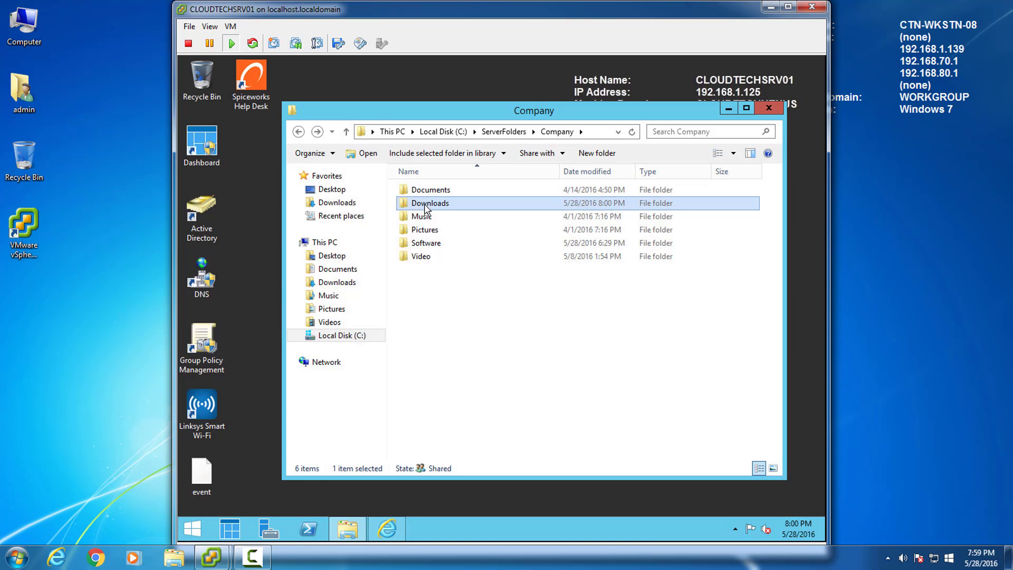
right_click(425, 203)
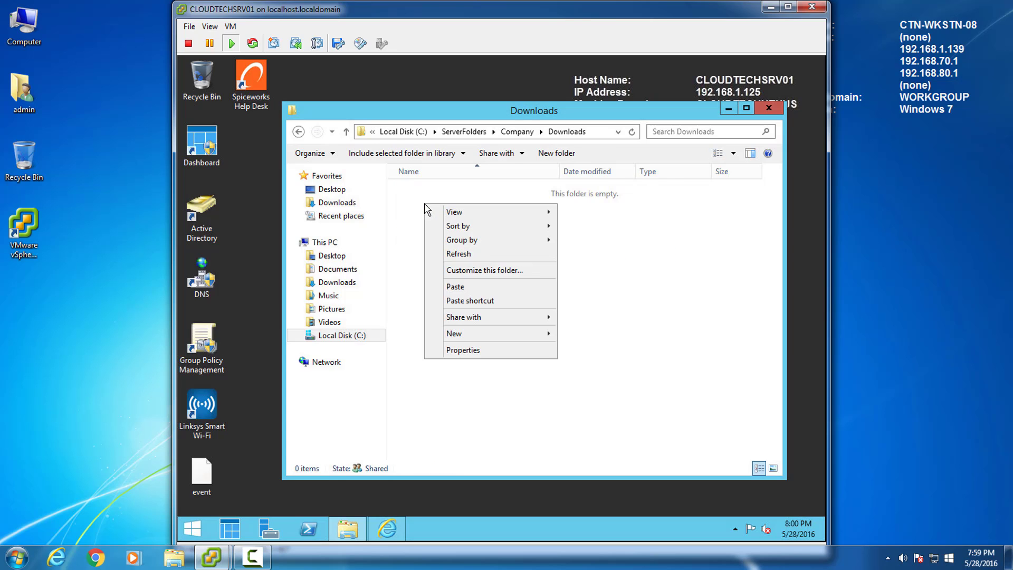
left_click(455, 285)
left_click(454, 287)
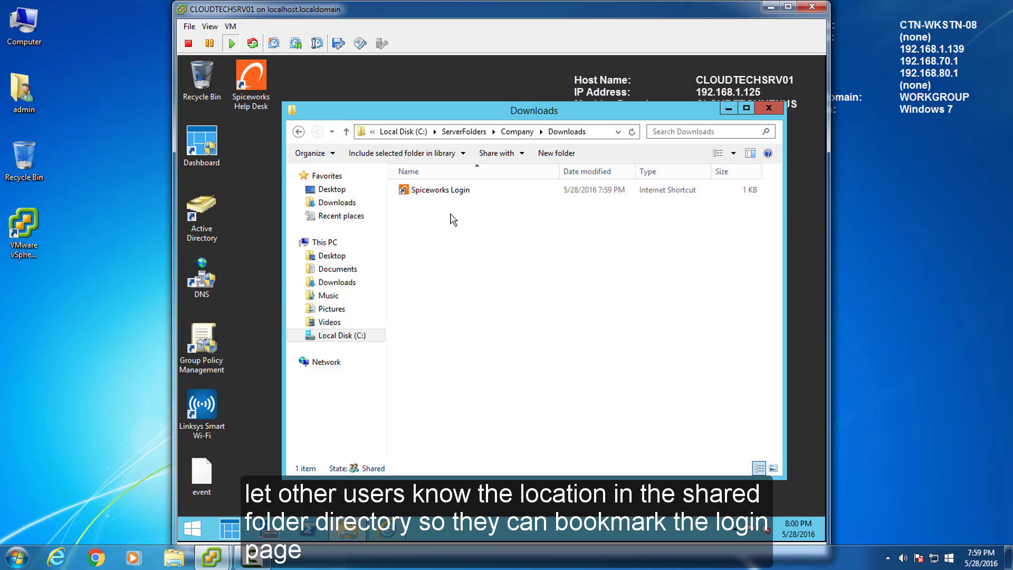
left_click(774, 108)
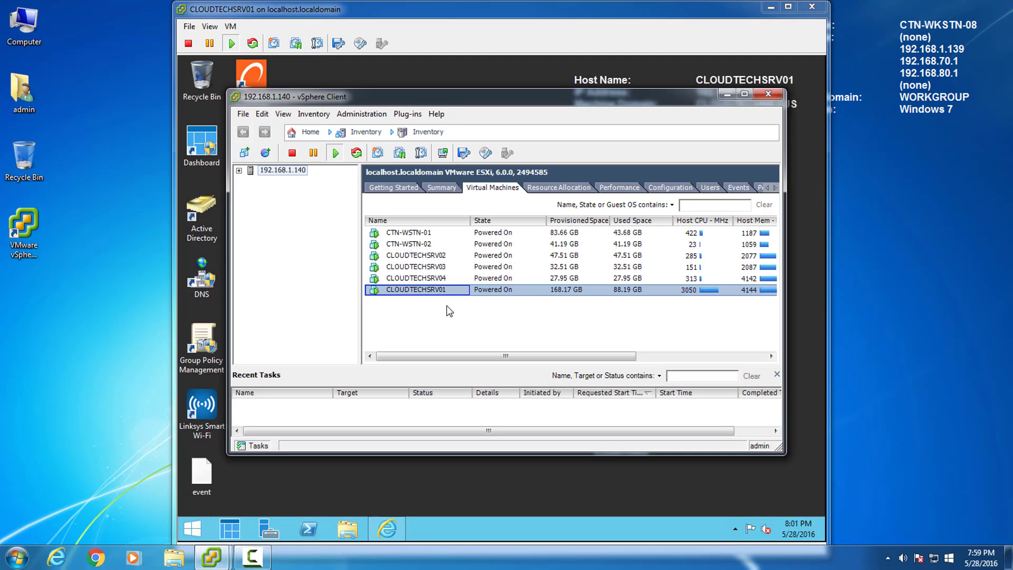
Open the console of the CTN-WSTN-01 virtual machine and move its window over the CLOUDTECHSRV01 console
right_click(394, 233)
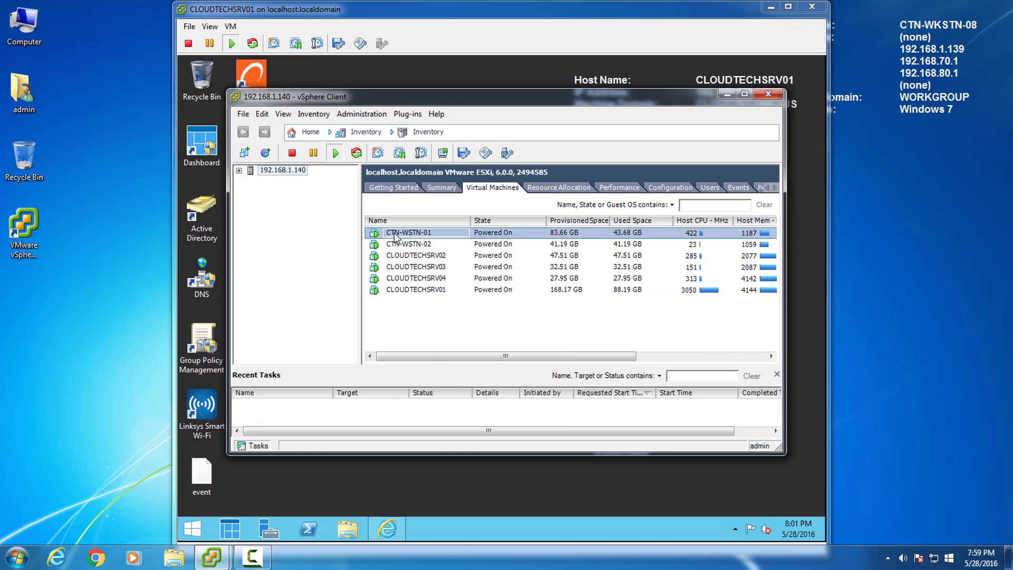
left_click(438, 279)
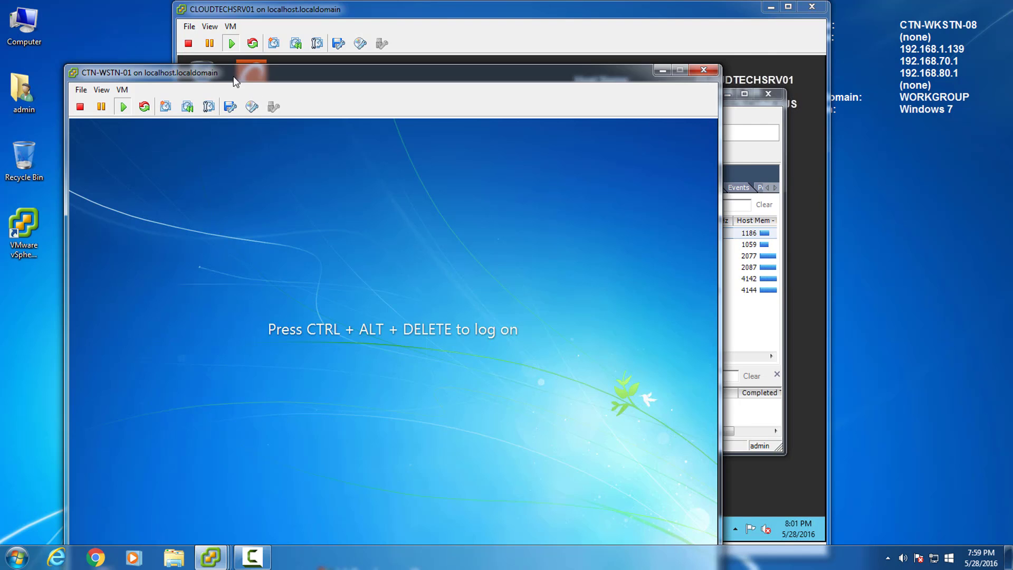
left_click_drag(233, 66, 341, 12)
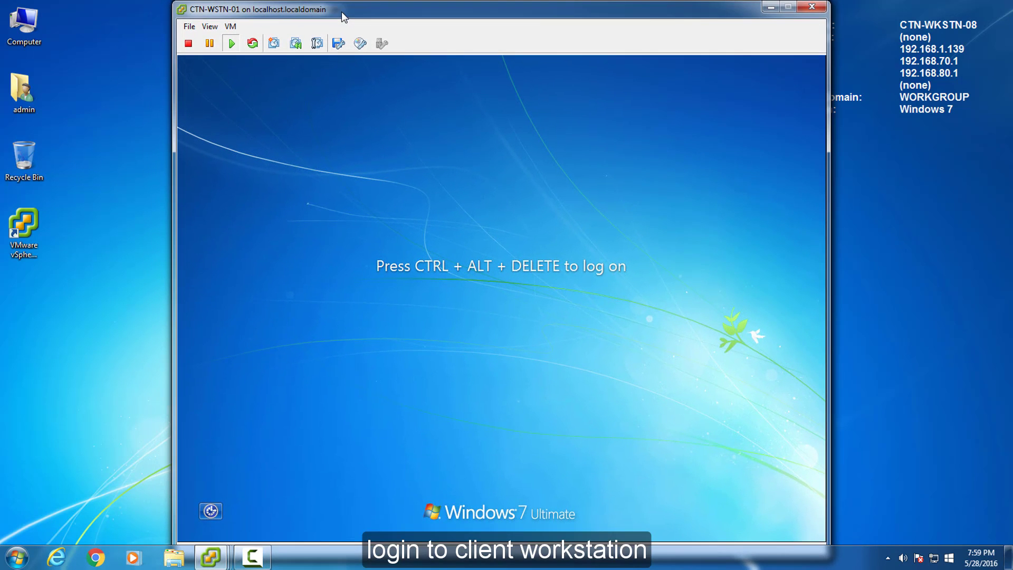
Send Ctrl+Alt+Del to the CTN-WSTN-01 guest and sign in as CLOUDTECHNEXUS\user1 with the account password
left_click(230, 26)
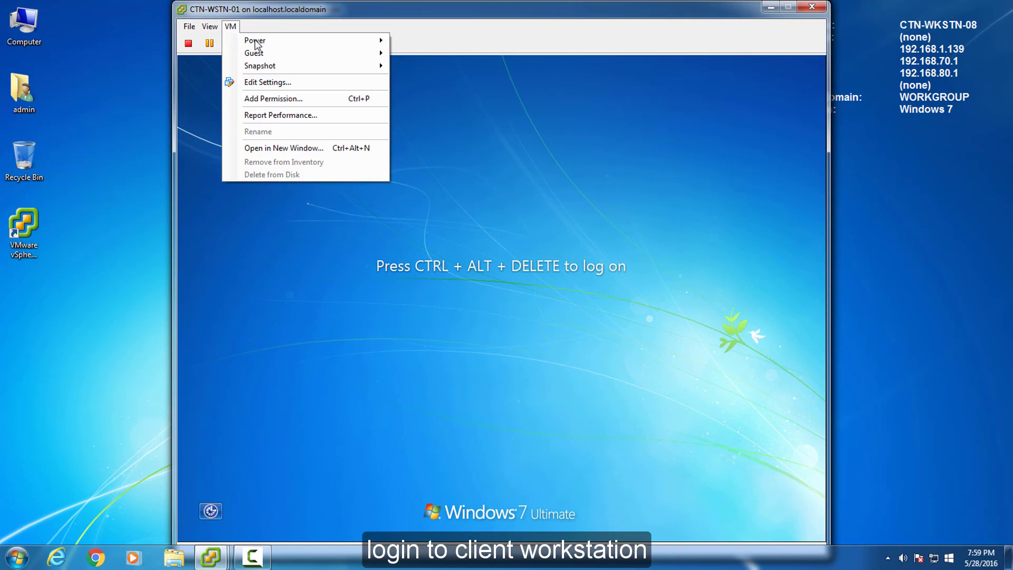
mouse_move(269, 58)
left_click(443, 67)
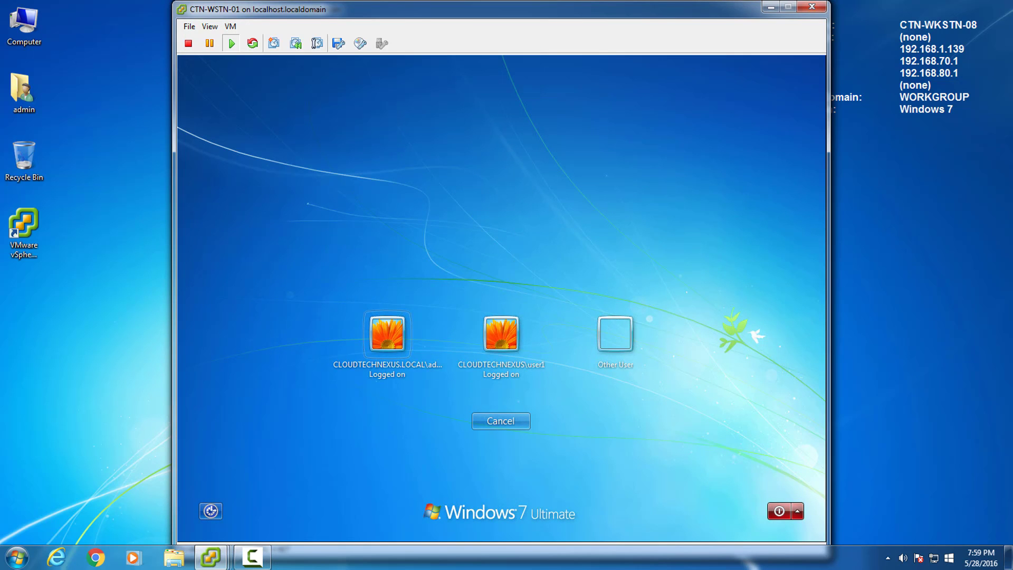
left_click(511, 350)
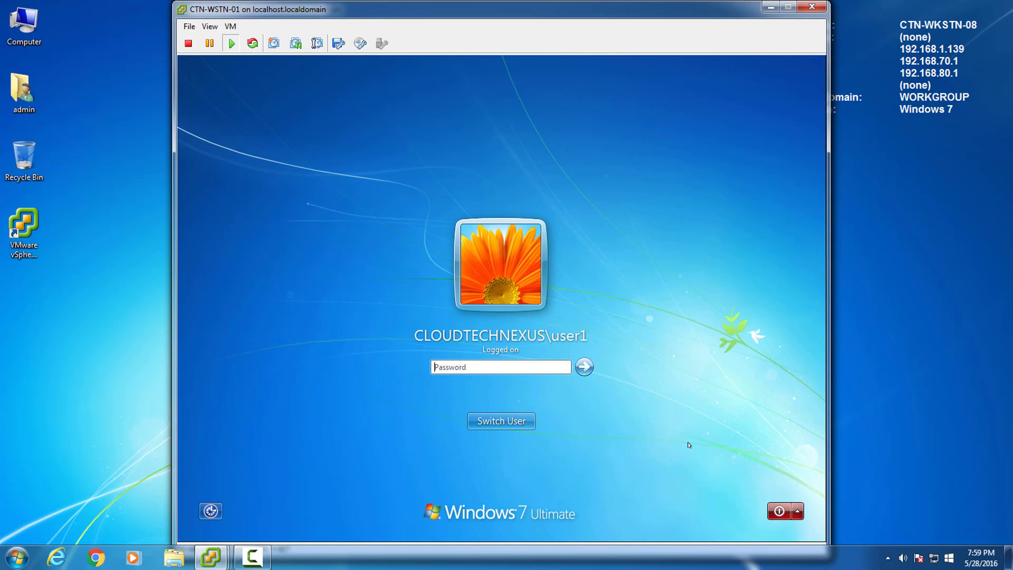
type("•••••••")
key("Return")
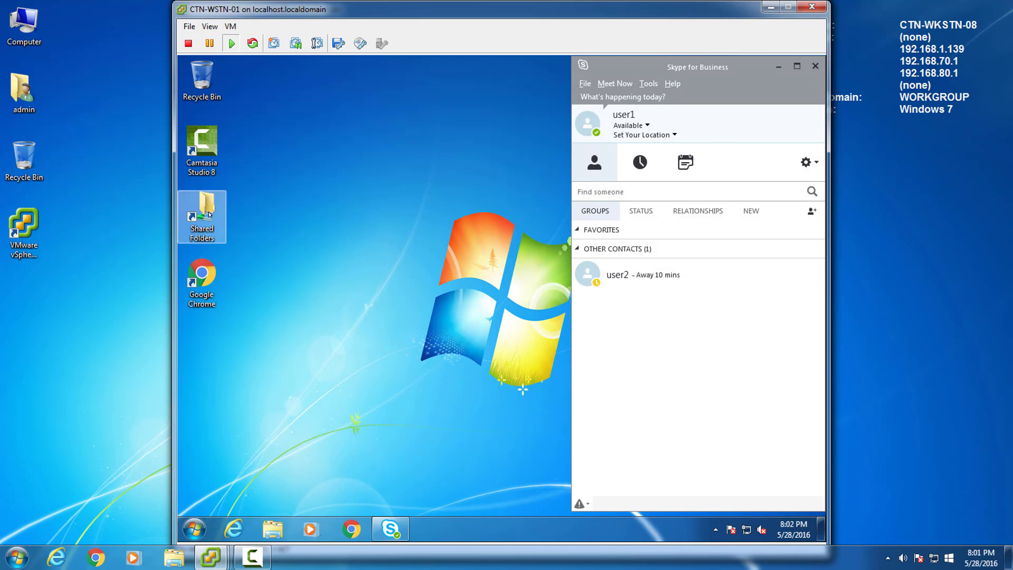
Copy the Spiceworks Login shortcut from Shared Folders > Company > Downloads and paste it onto the workstation's desktop
double_click(208, 205)
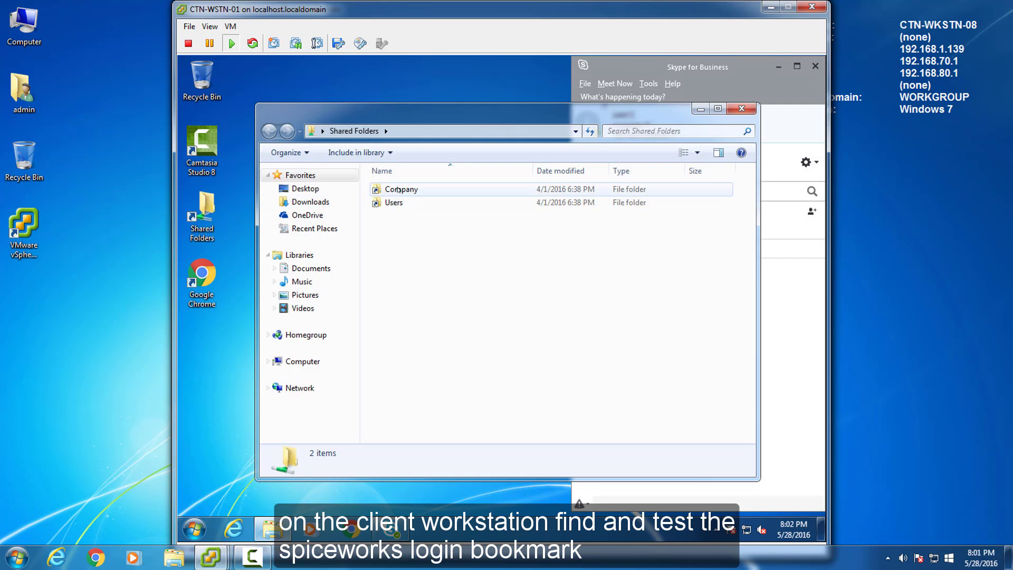
double_click(398, 189)
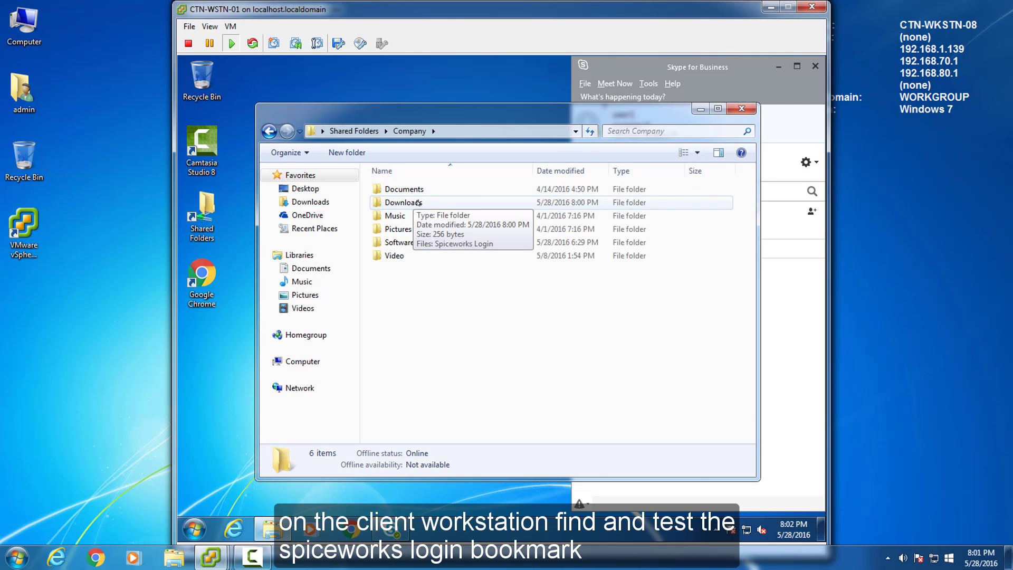
double_click(419, 203)
left_click(420, 190)
right_click(422, 190)
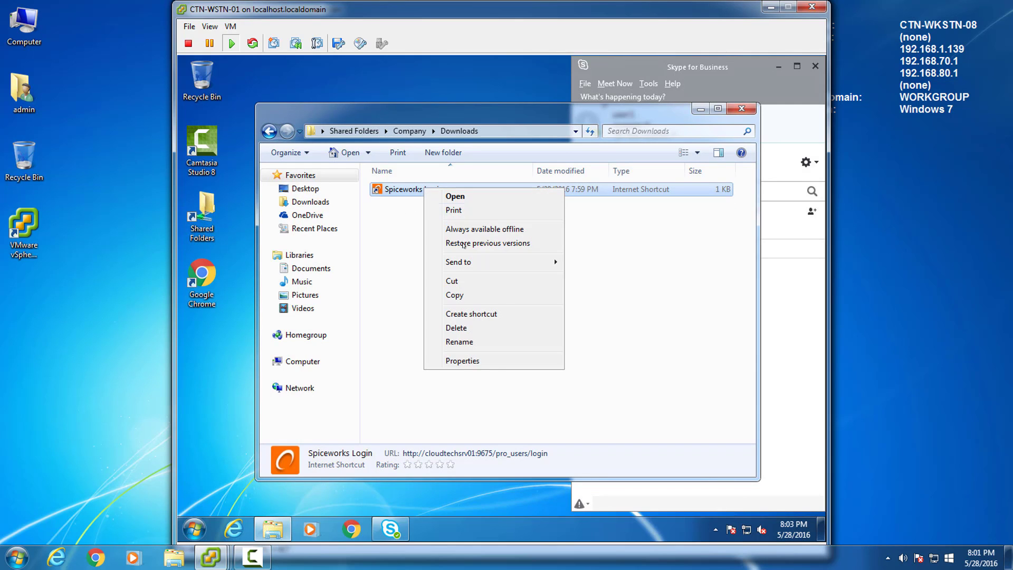
left_click(471, 294)
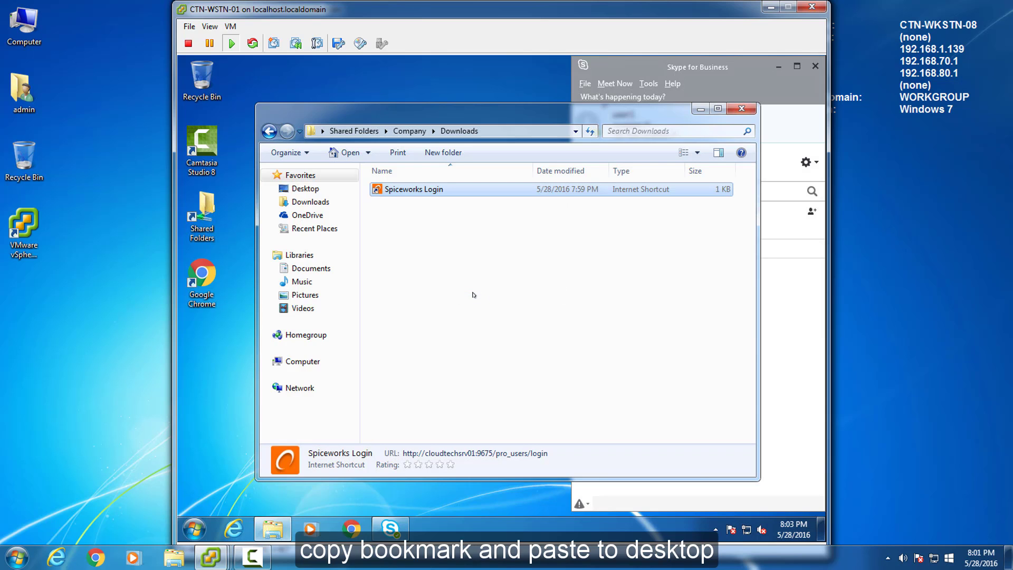
left_click(741, 108)
right_click(216, 348)
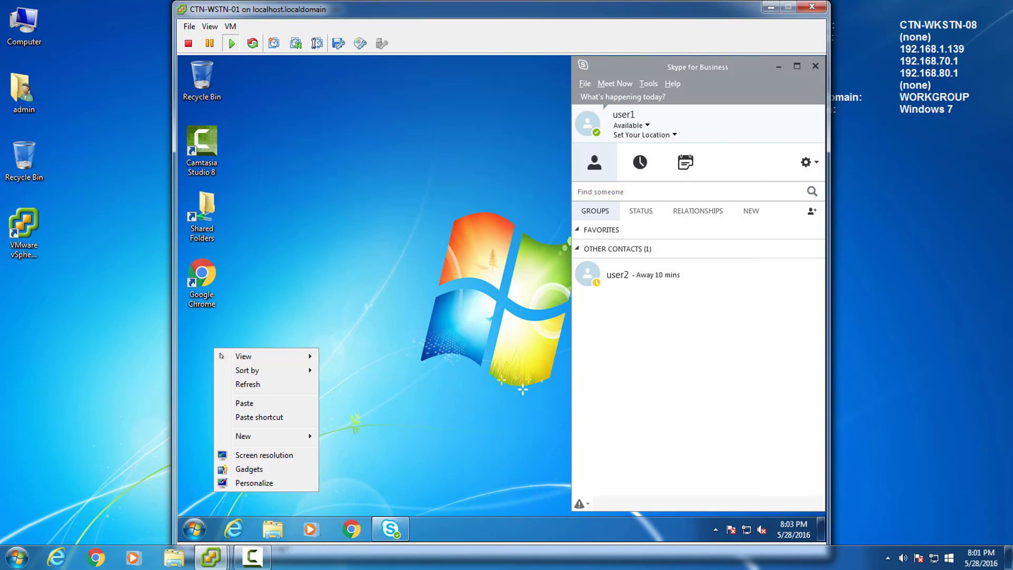
left_click(235, 403)
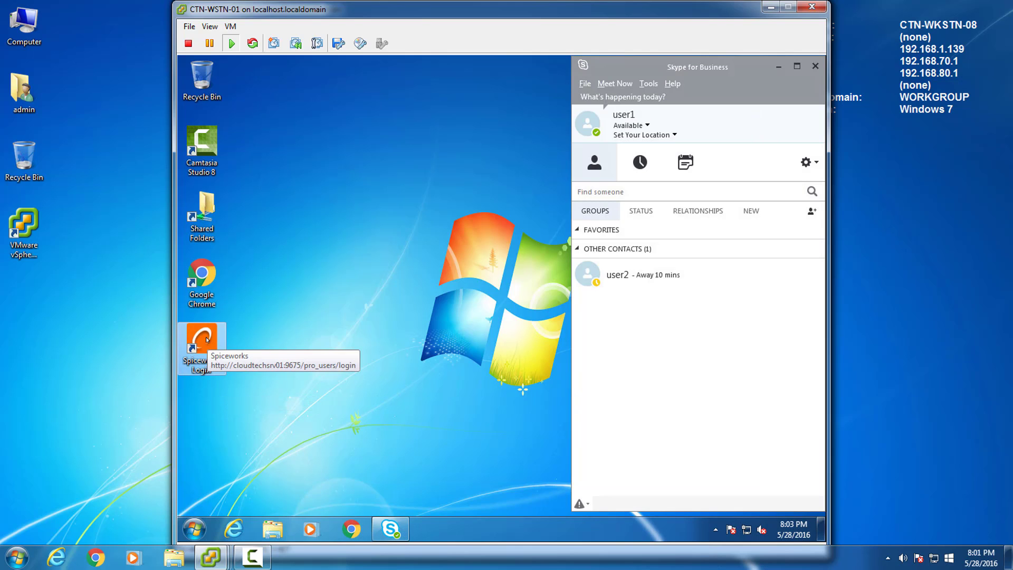
Open the Spiceworks Login desktop shortcut and bookmark its page in Chrome's Bookmarks bar folder
double_click(202, 340)
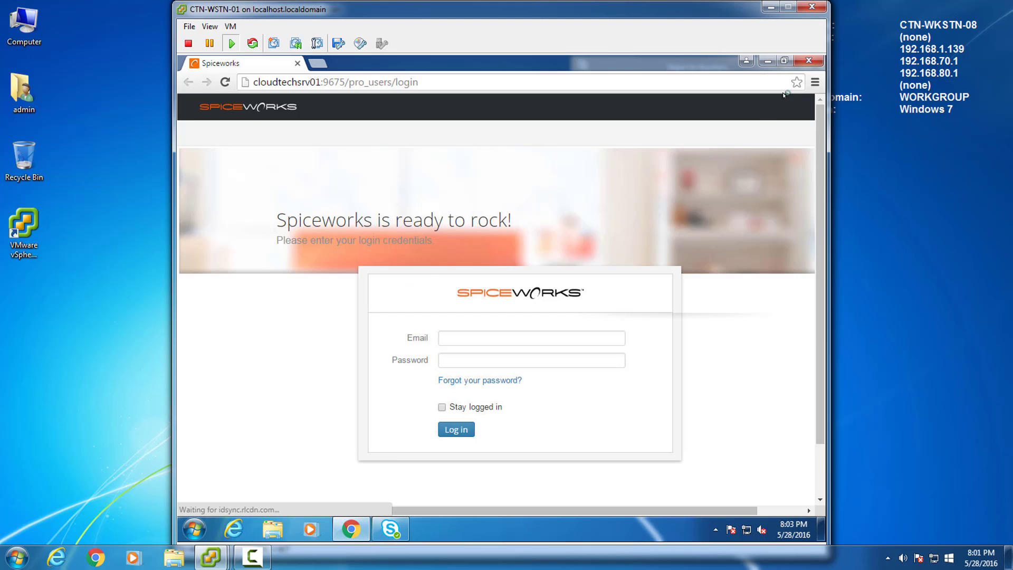
left_click(796, 83)
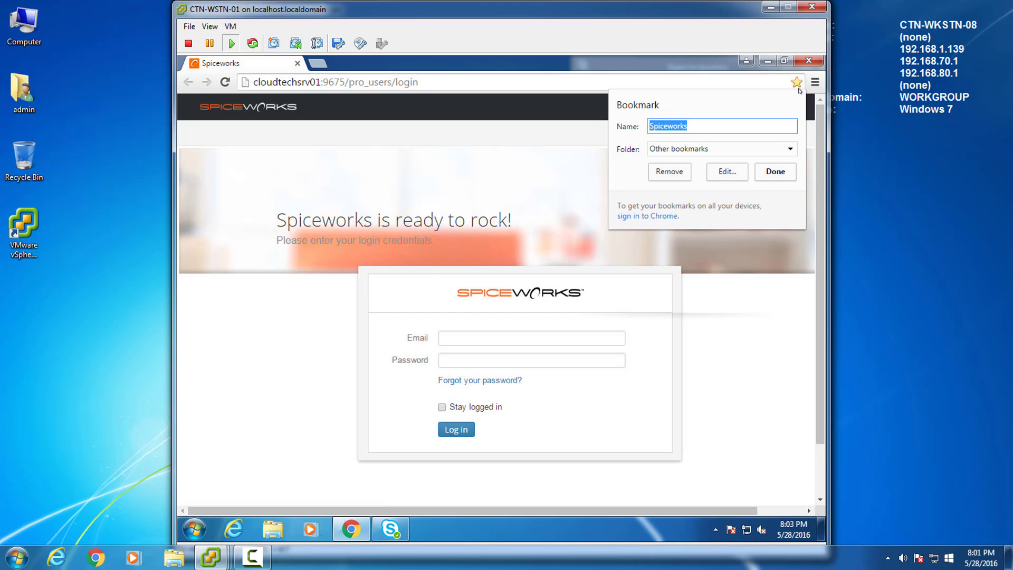
left_click(789, 148)
left_click(773, 167)
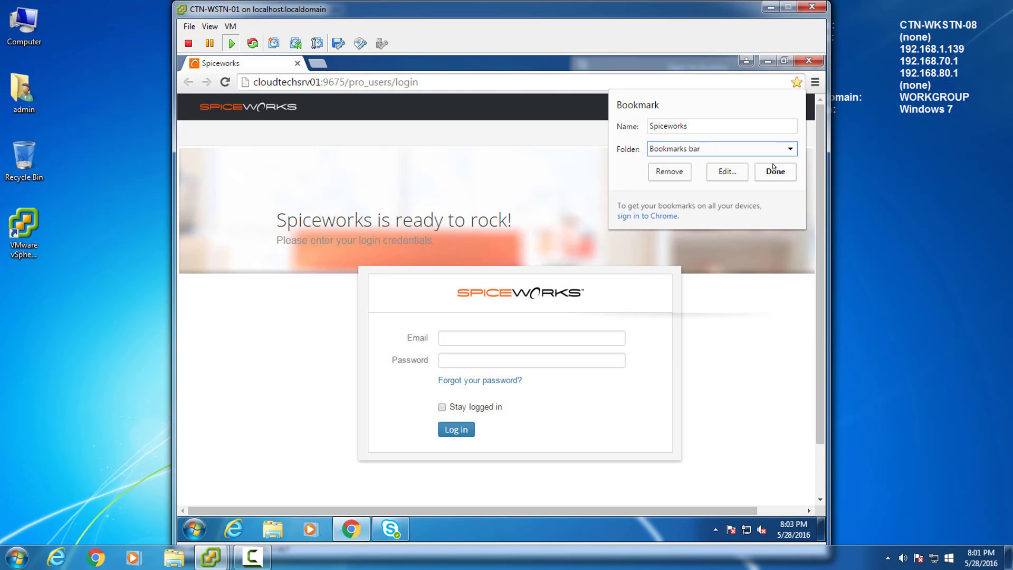
left_click(778, 149)
left_click(783, 129)
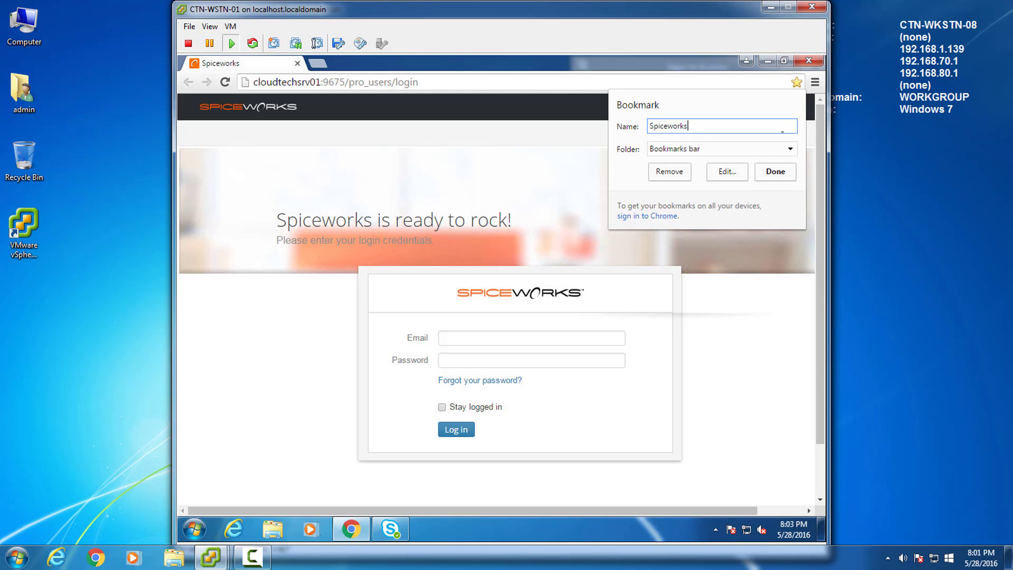
left_click(774, 171)
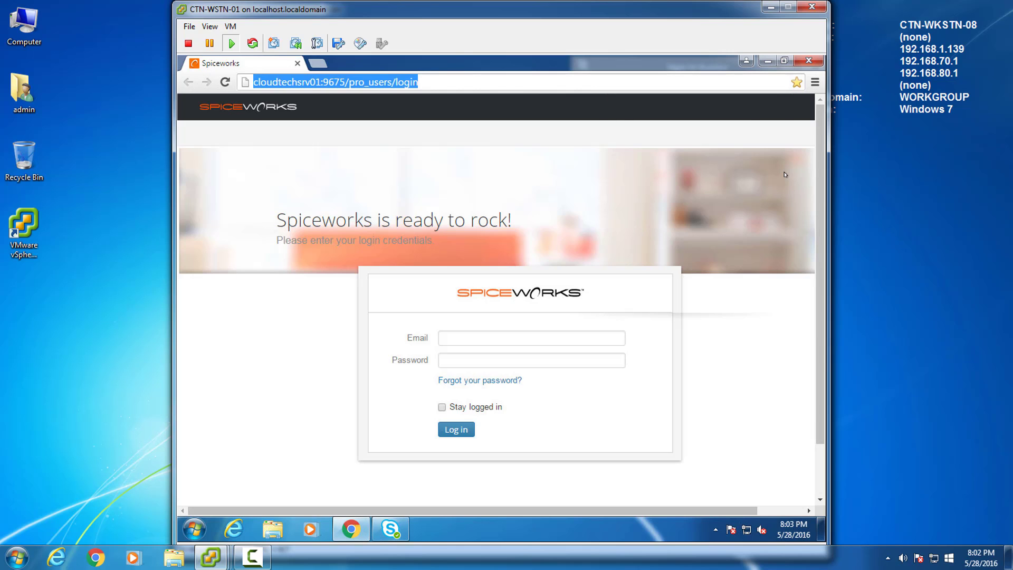
Copy the Spiceworks login page address from Chrome, load it in Internet Explorer, declining to make that the default browser
left_click(815, 82)
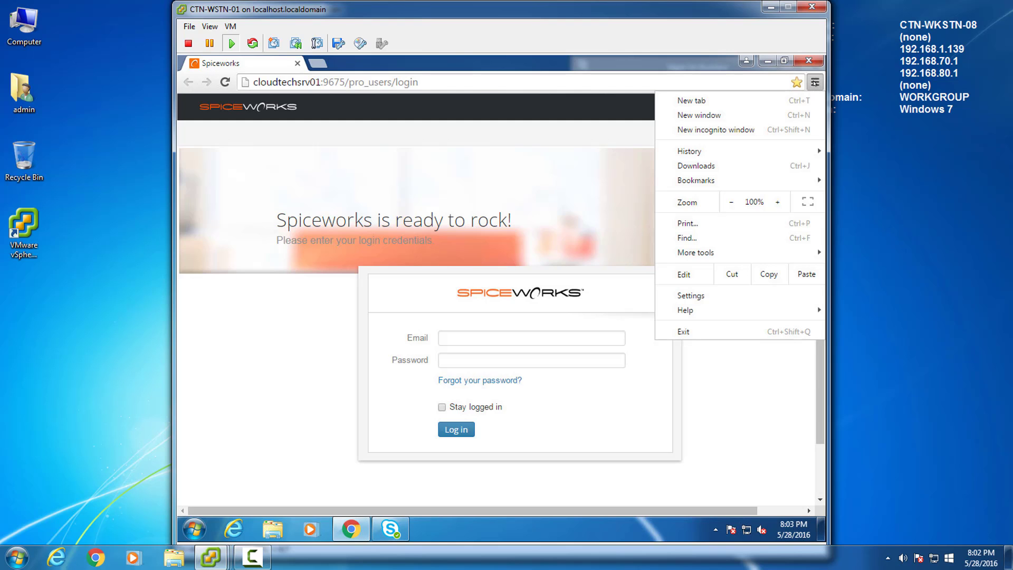
mouse_move(793, 178)
left_click(414, 82)
right_click(414, 82)
left_click(454, 136)
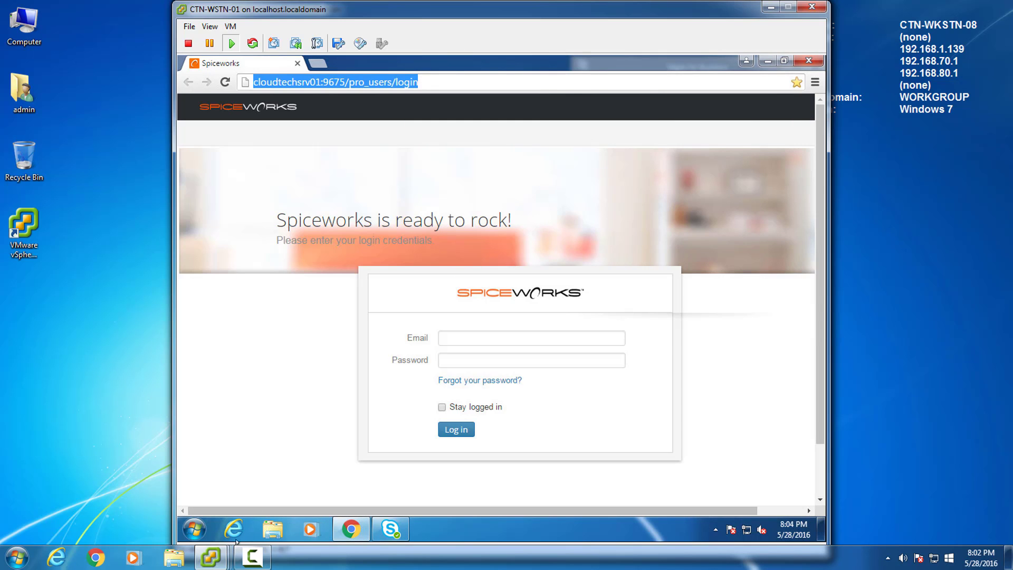
left_click(234, 528)
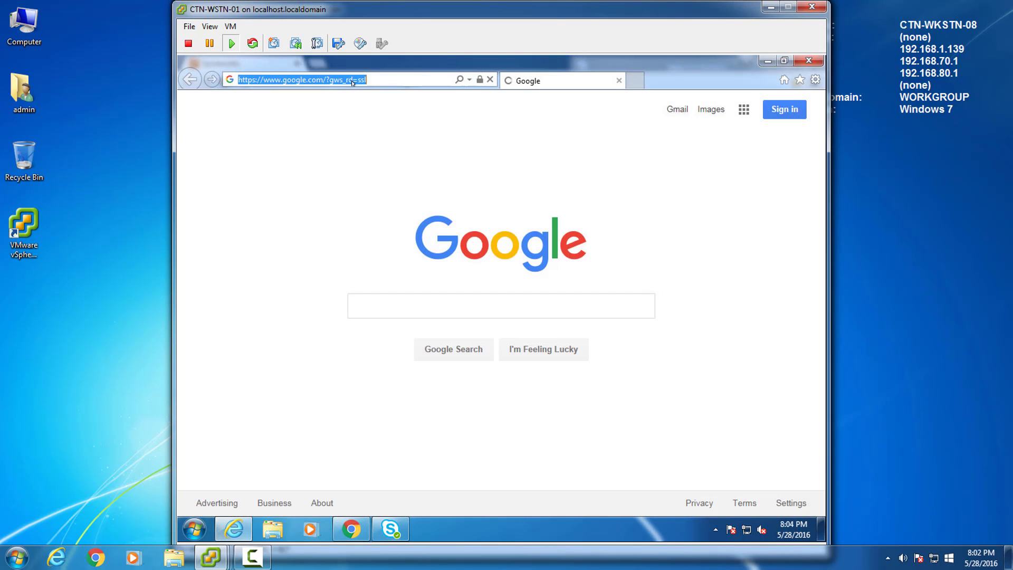
right_click(351, 78)
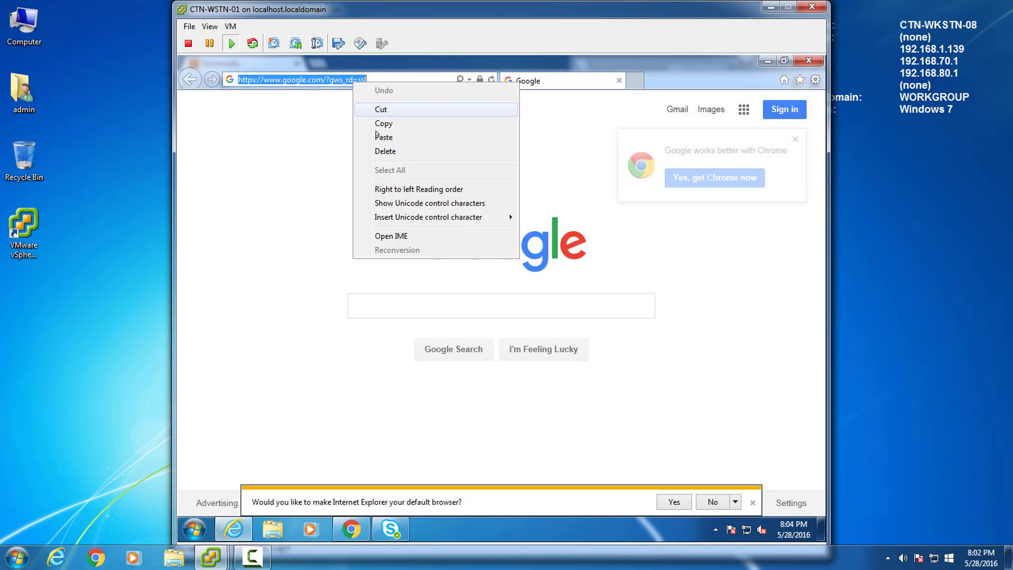
left_click(371, 136)
left_click(492, 79)
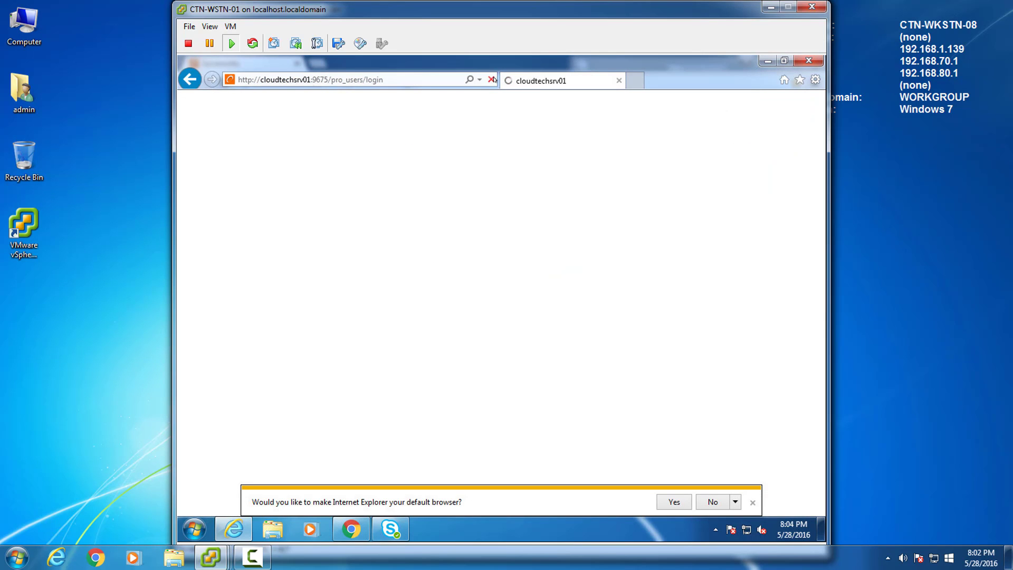
left_click(713, 502)
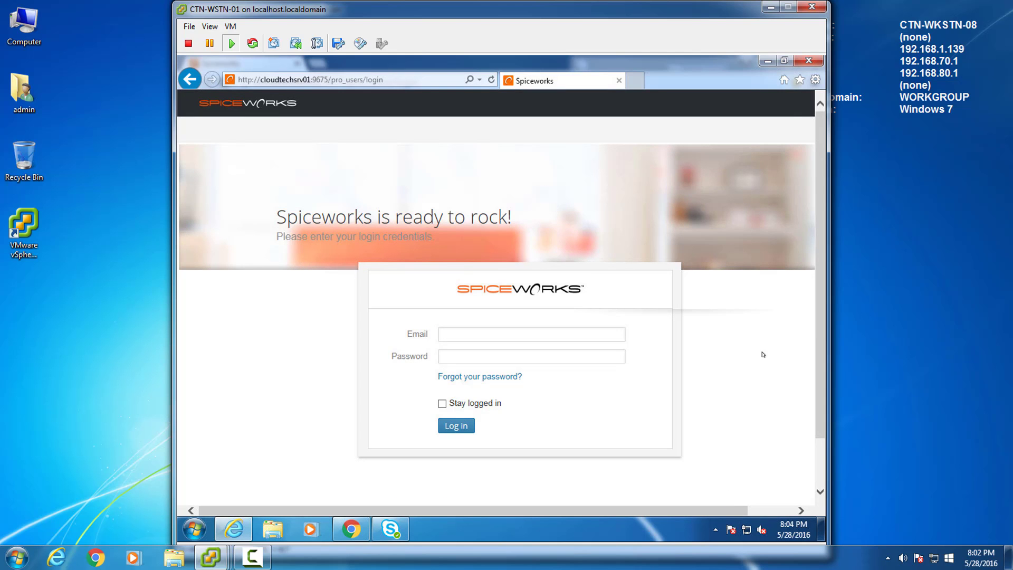
Add the login page to the Internet Explorer favorites under the name Spiceworks Login
left_click(800, 80)
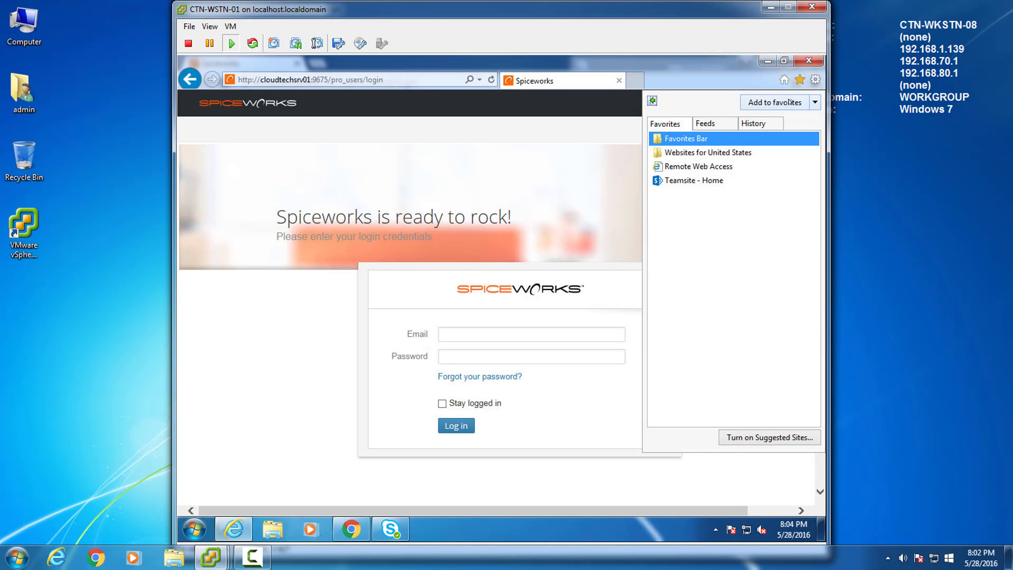
left_click(774, 102)
left_click(531, 288)
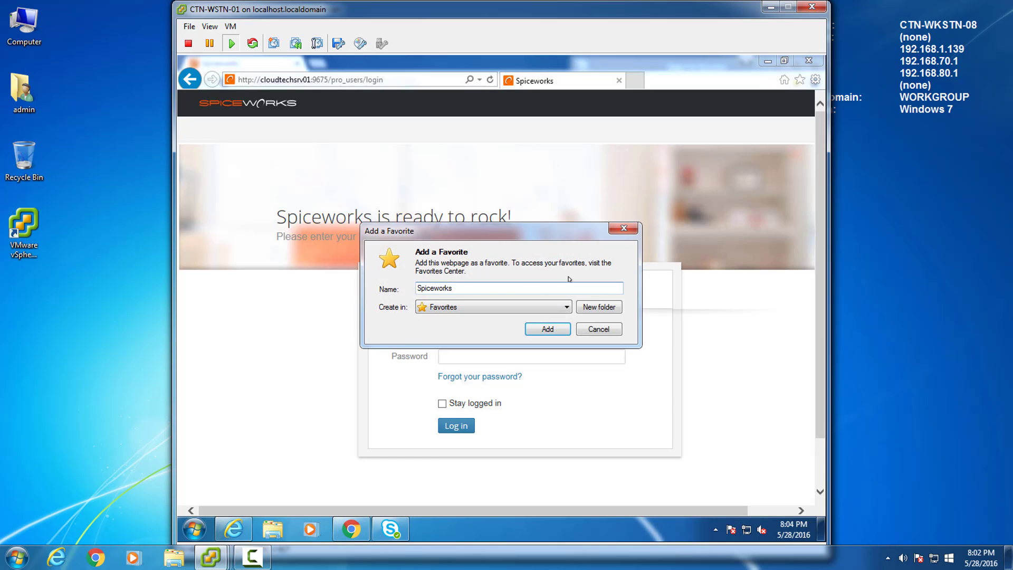
type("Login")
left_click(551, 328)
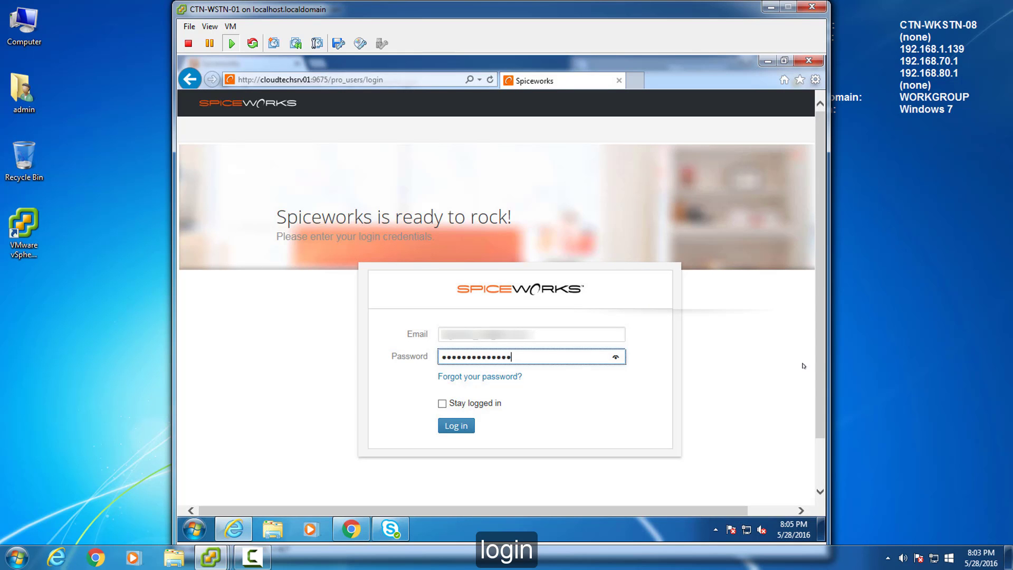
Log in to Spiceworks from Internet Explorer and from Chrome with the account email and password, dismissing Chrome's offer to save the password
left_click(456, 426)
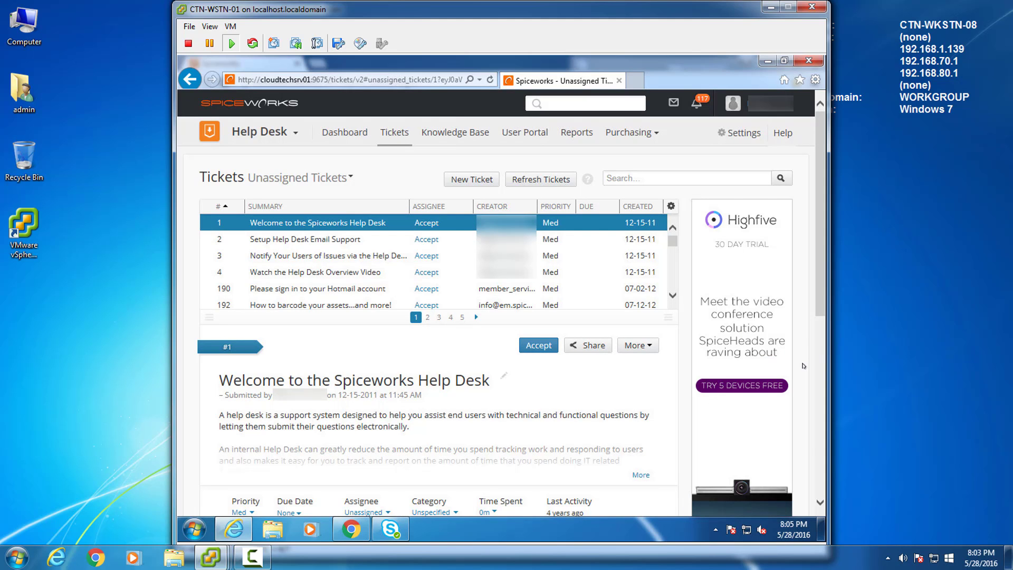
left_click(767, 60)
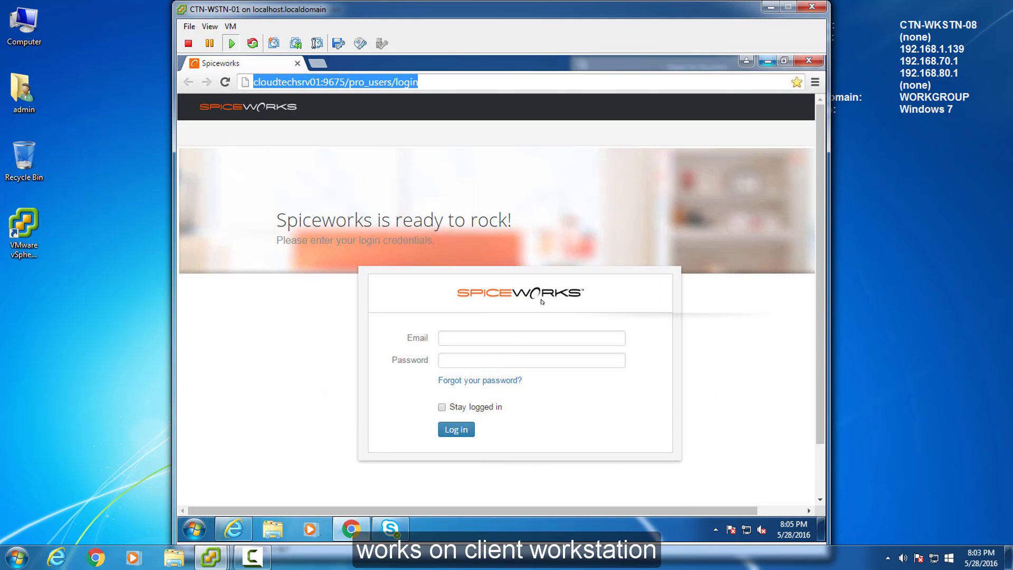
left_click(521, 329)
left_click(563, 333)
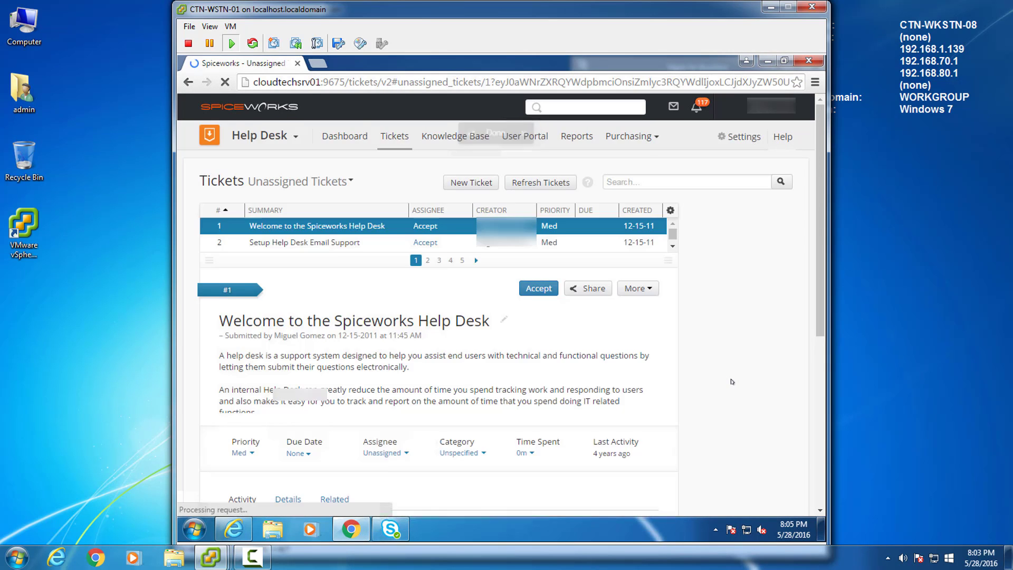
scroll(732, 382, "down", 2)
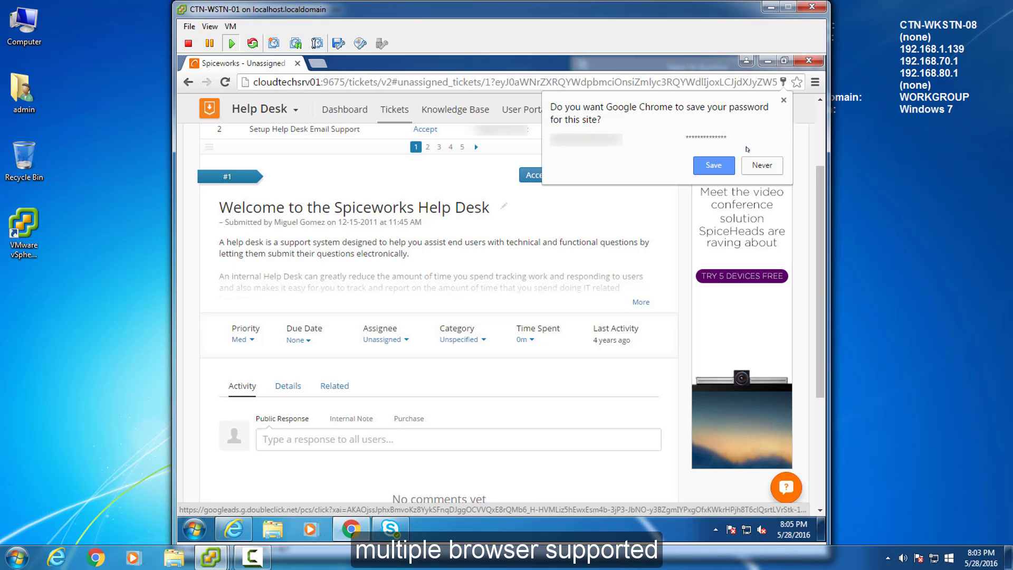
left_click(784, 99)
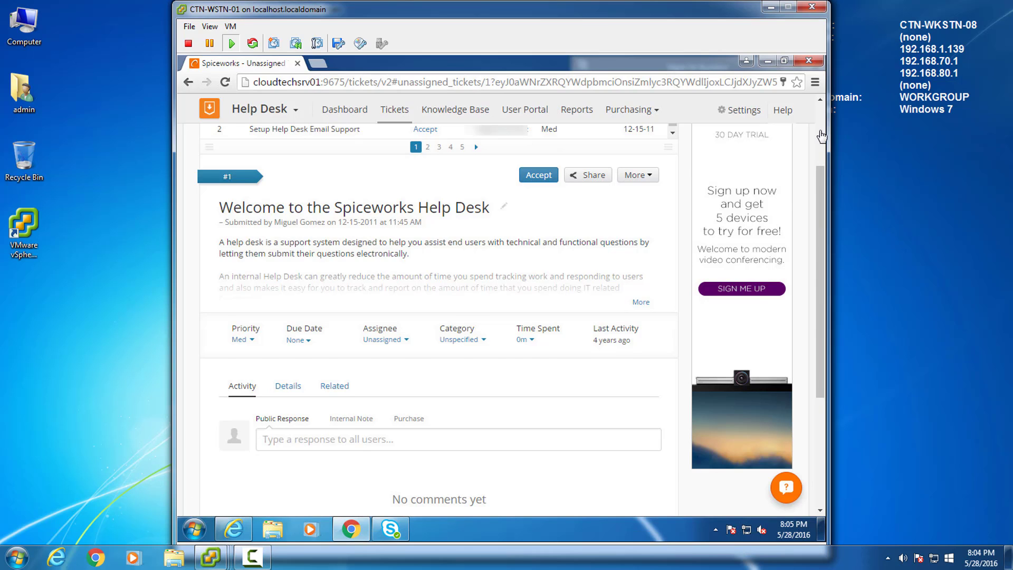
scroll(820, 130, "up", 2)
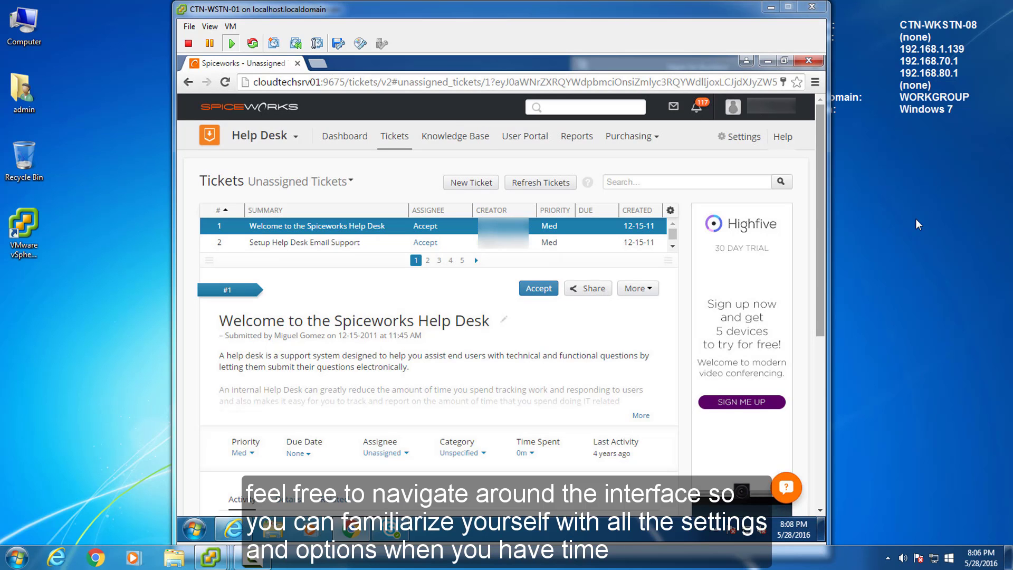
left_click(821, 157)
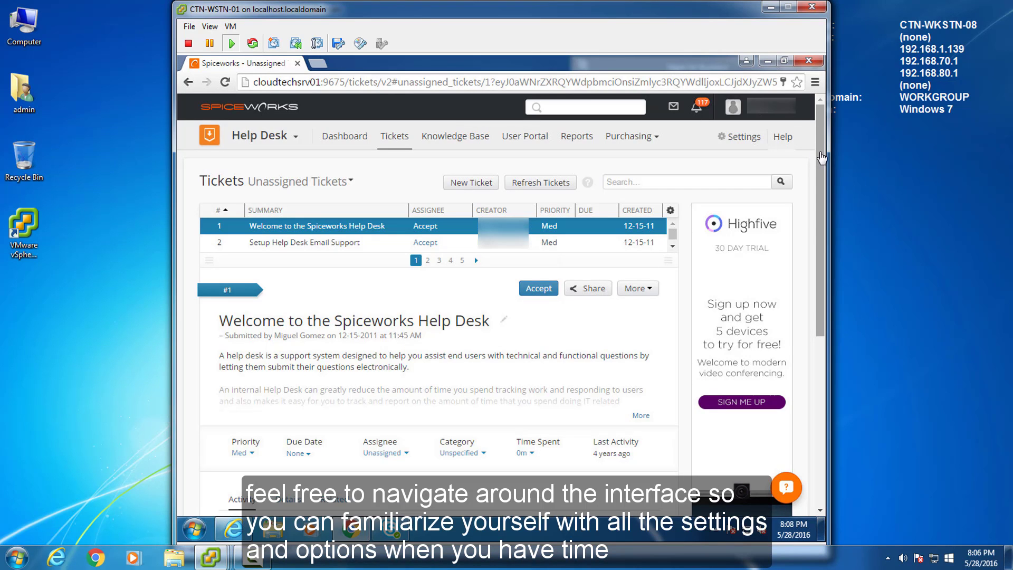
Close Chrome and Internet Explorer on the workstation and log its user off Windows
left_click(809, 60)
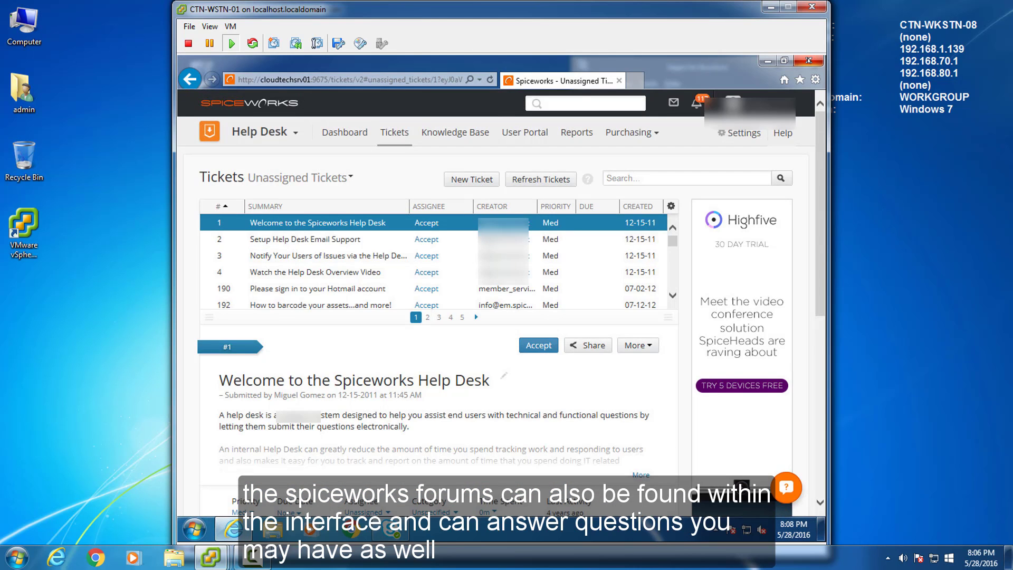
left_click(809, 60)
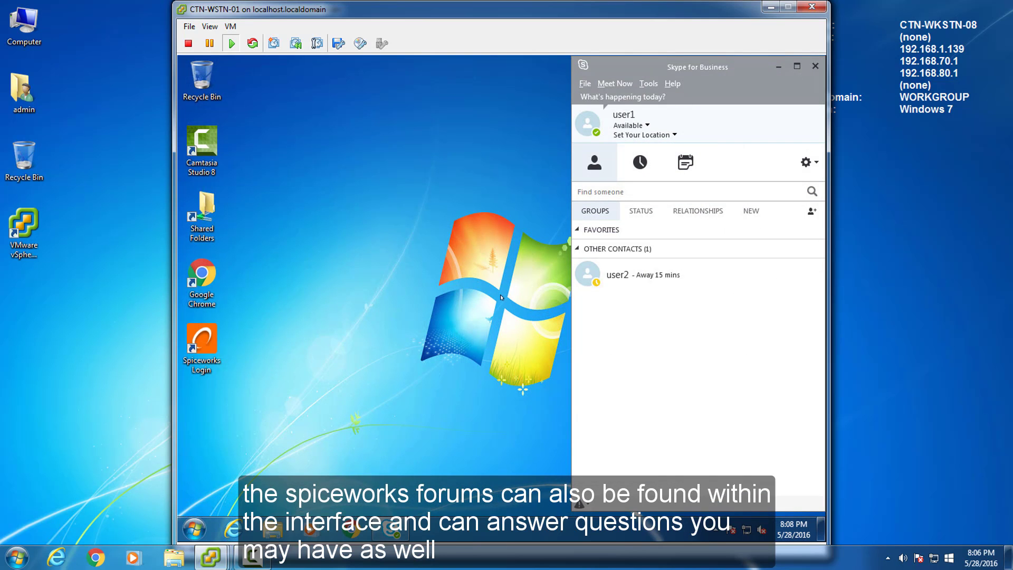
left_click(194, 529)
left_click(398, 496)
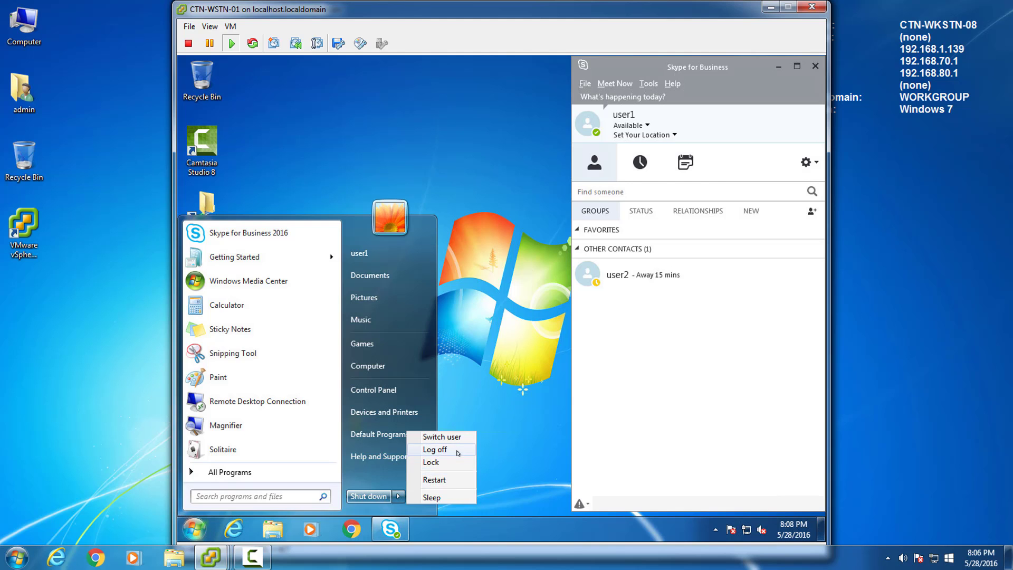
left_click(444, 451)
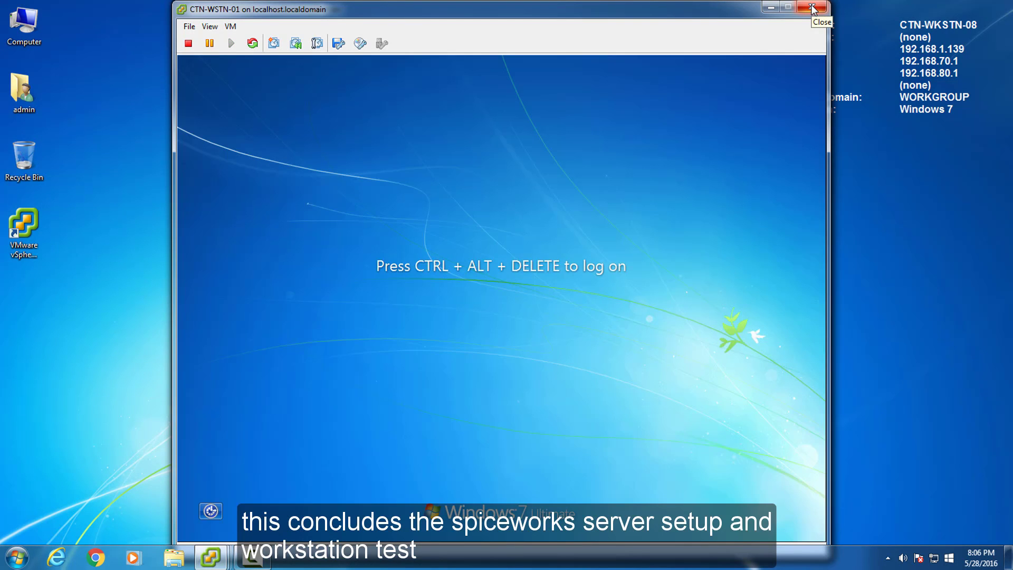
Close the CTN-WSTN-01 console and close the Spiceworks login page in Internet Explorer on CLOUDTECHSRV01
left_click(813, 7)
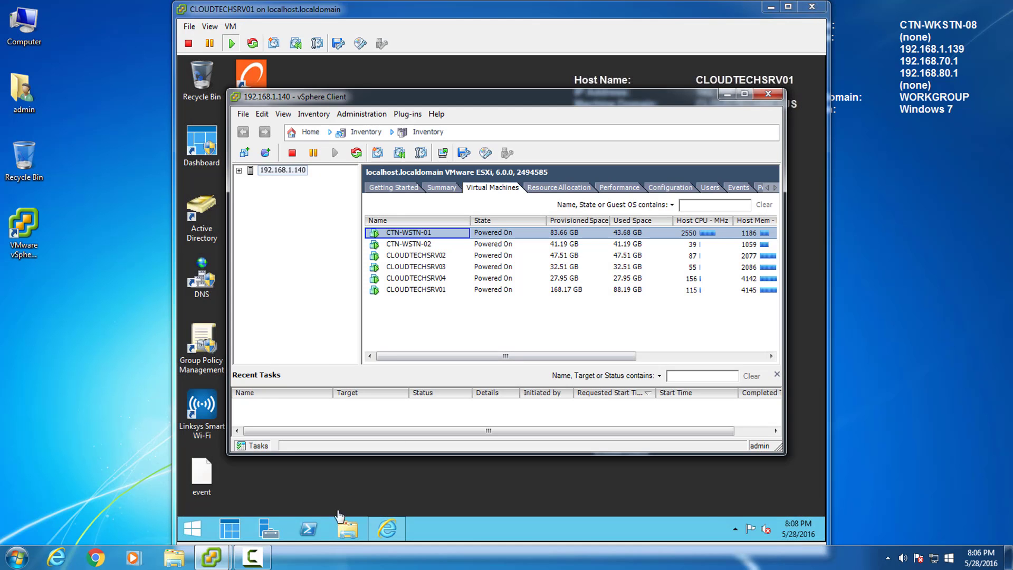
left_click(452, 423)
left_click(386, 527)
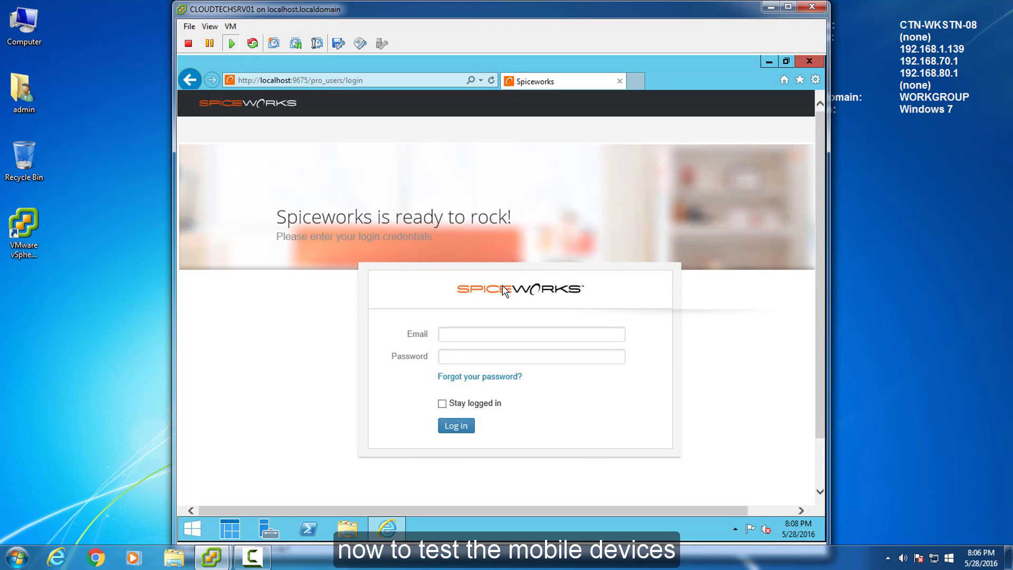
left_click(809, 61)
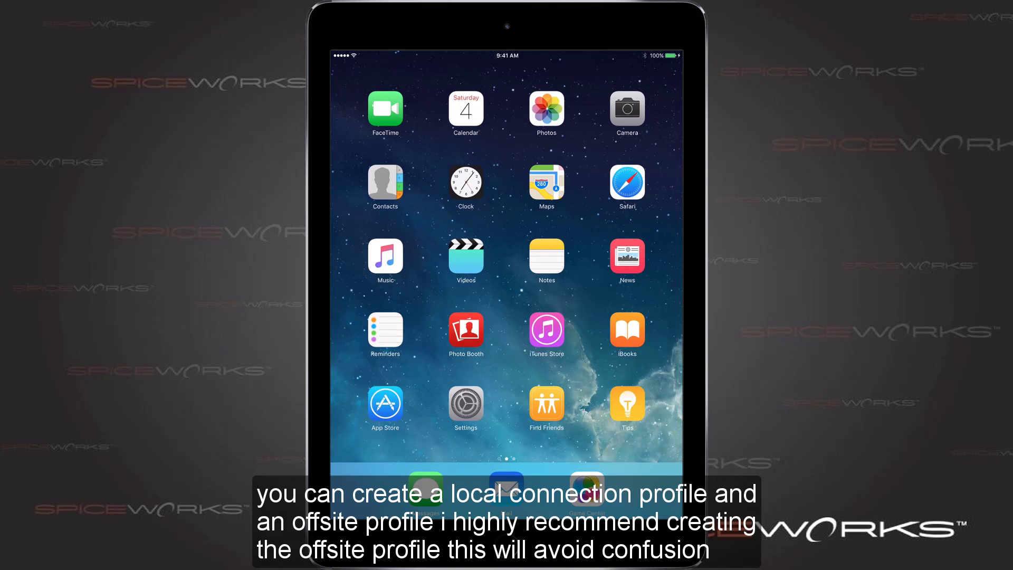
On the iPad, search the App Store for spiceworks and download the Spiceworks - Help Desk app
left_click(385, 404)
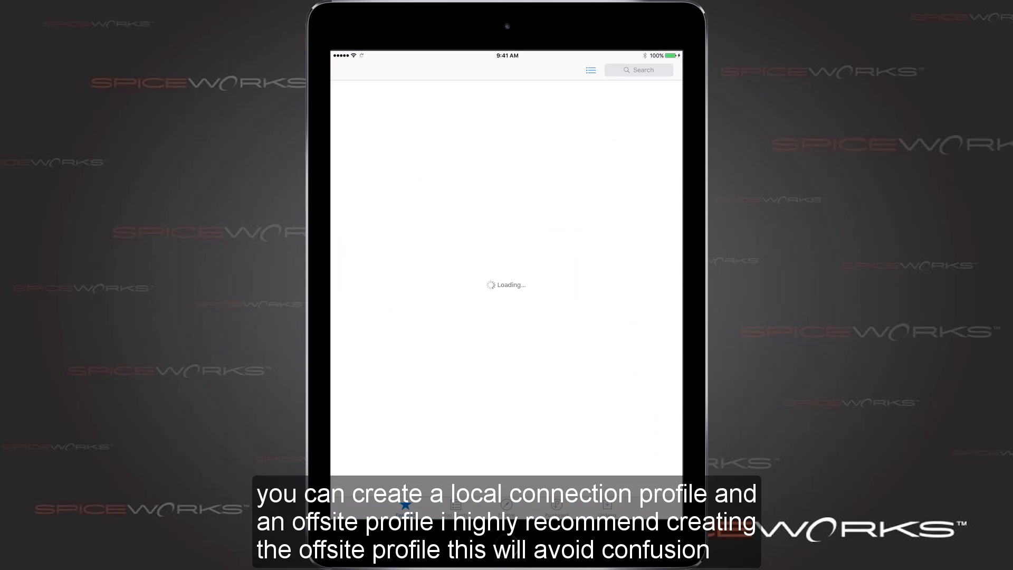
type("spiceworks")
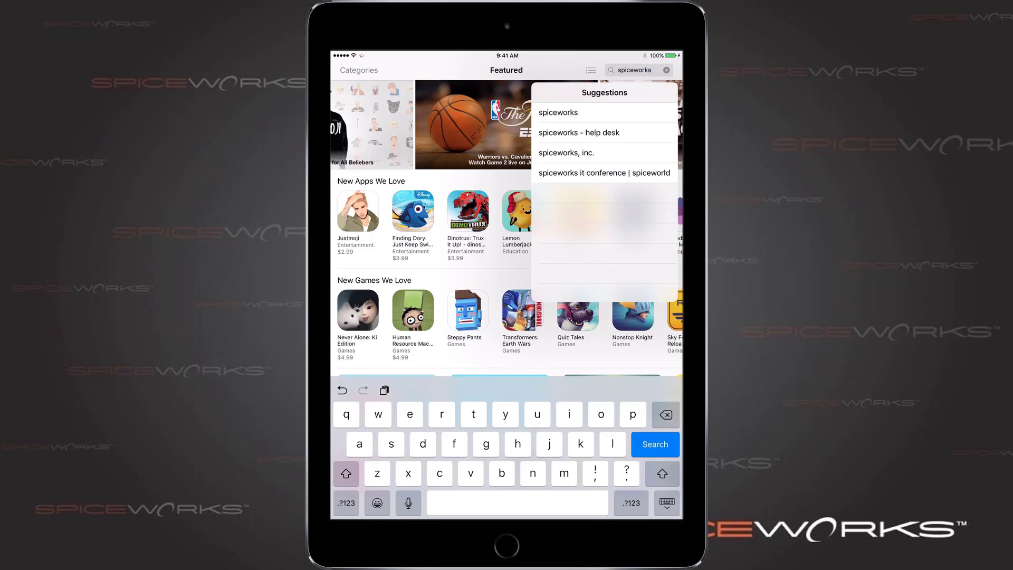
key("Return")
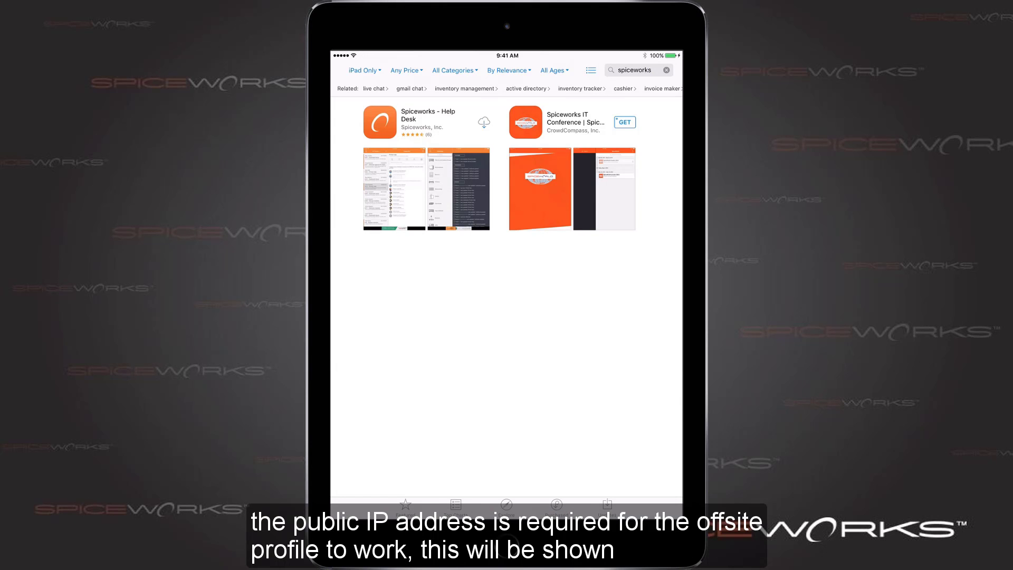
left_click(380, 122)
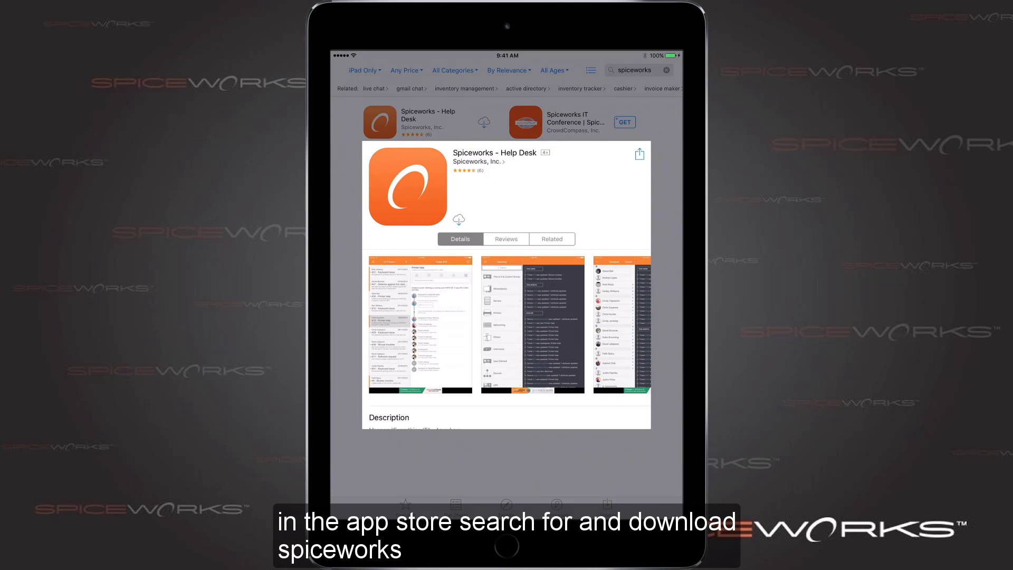
left_click(459, 220)
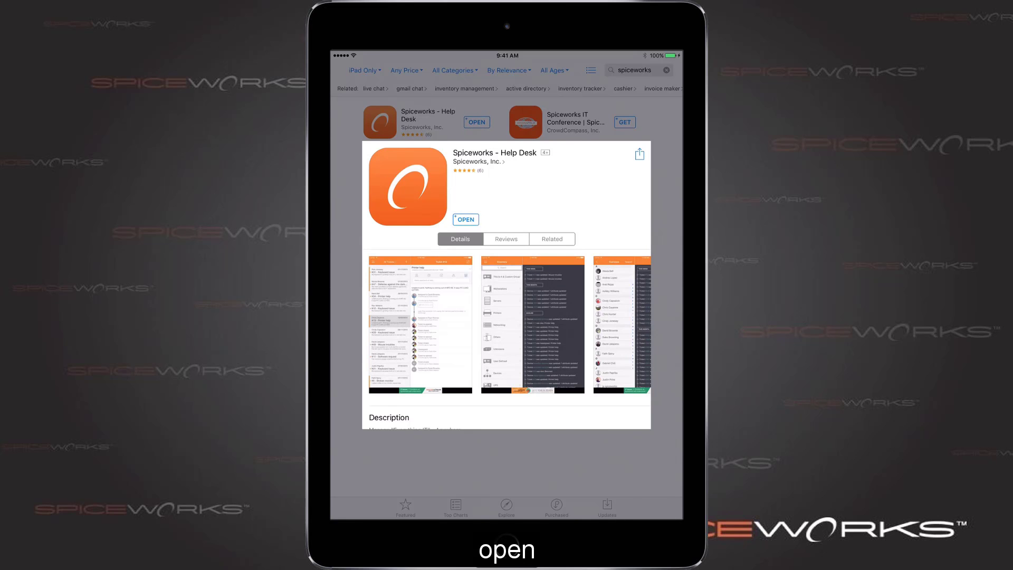
Launch the Spiceworks app from the iPad home screen and allow it to send notifications
key("Home")
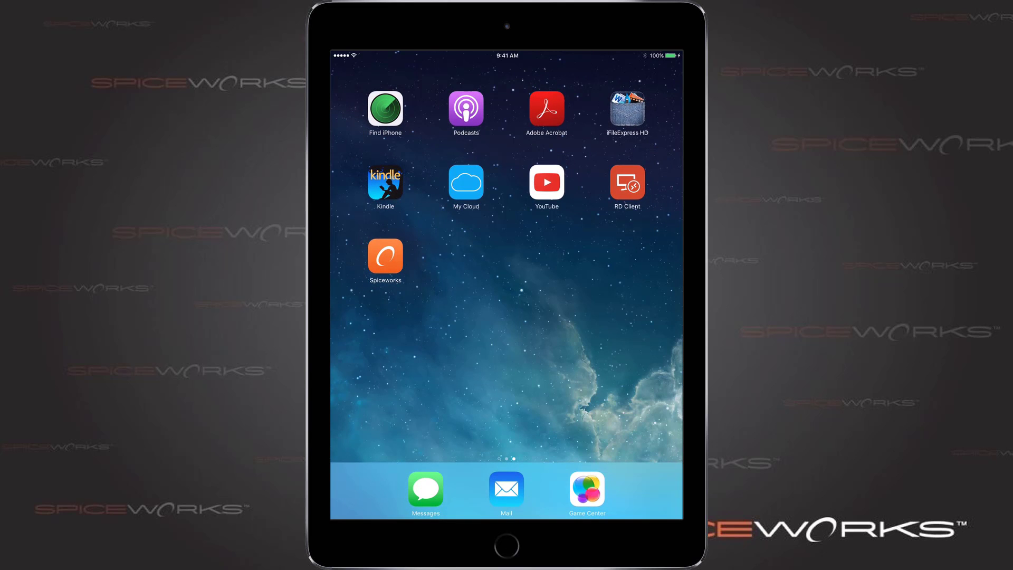
left_click(385, 256)
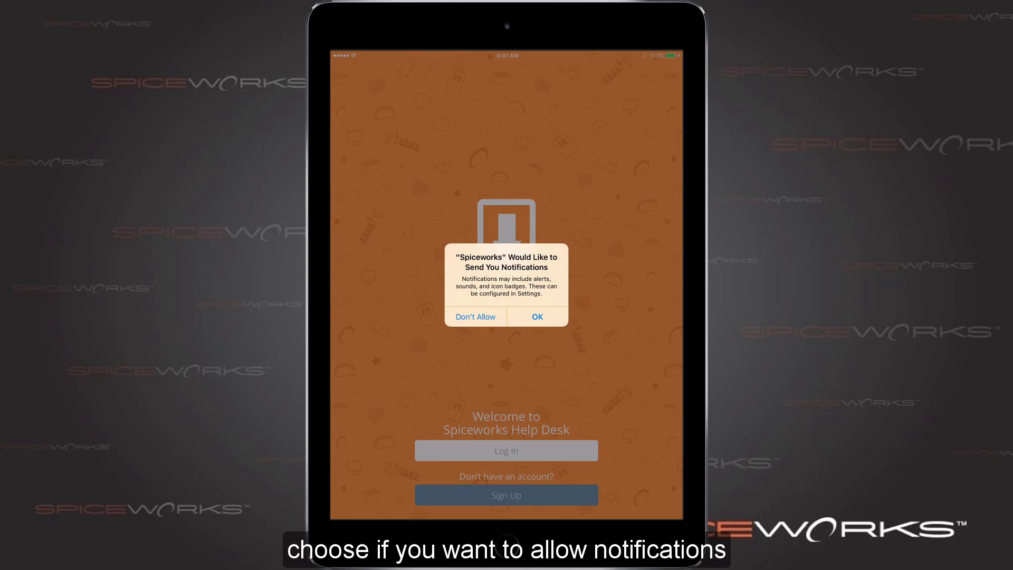
left_click(537, 317)
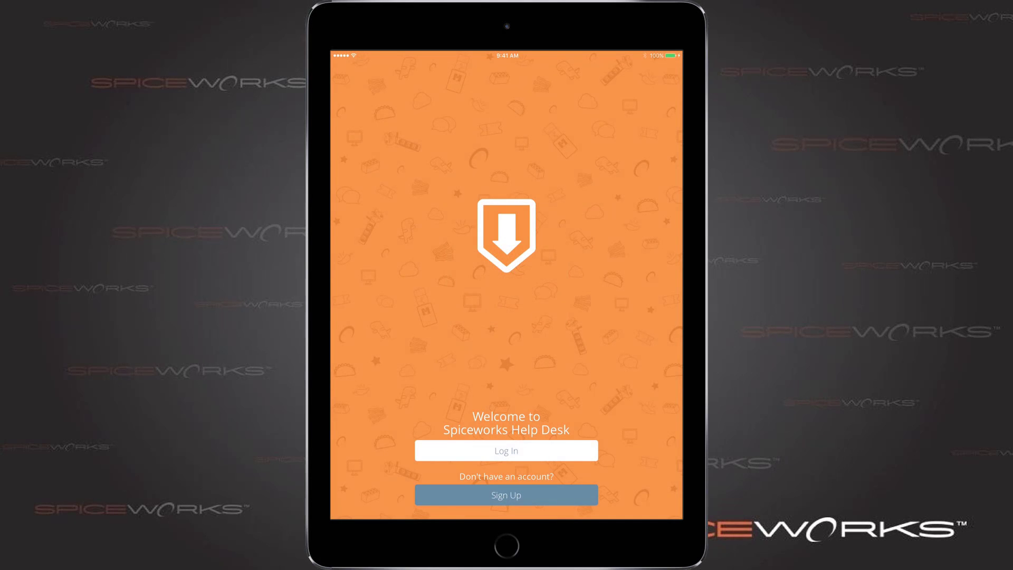
Log in to the Local help desk edition with the account email, password and https server address, accepting the changed certificate
left_click(506, 450)
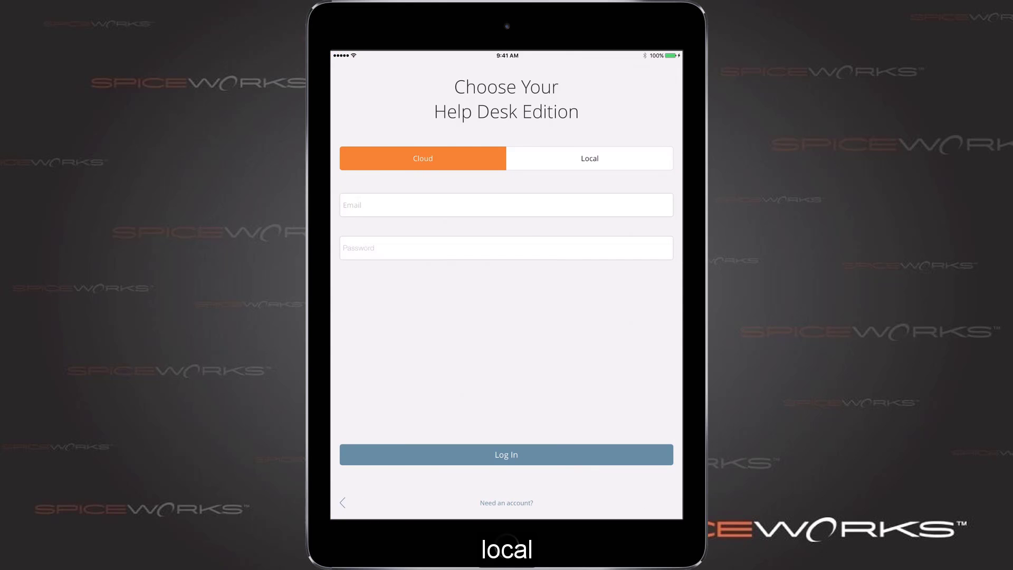
left_click(589, 158)
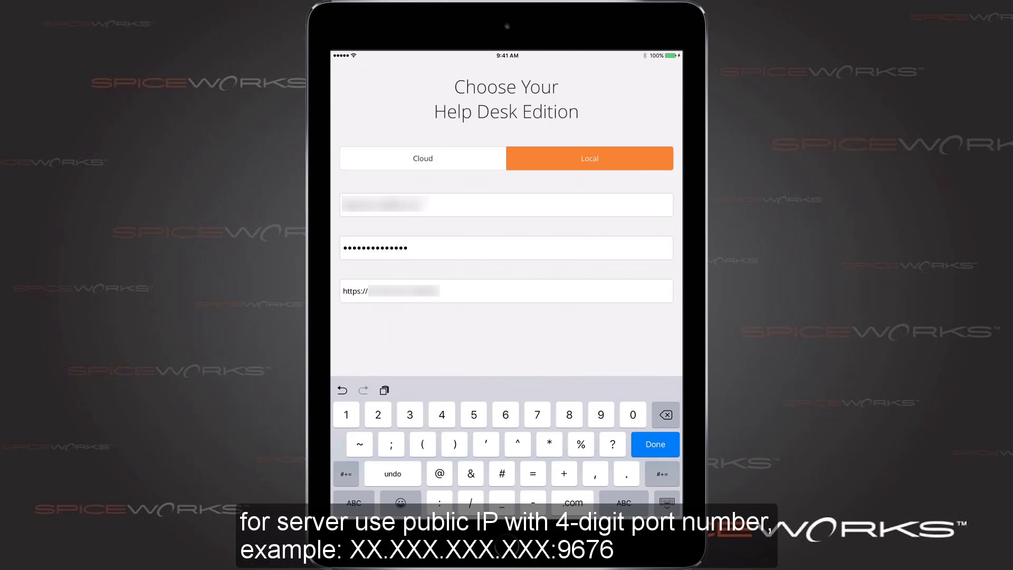
left_click(655, 444)
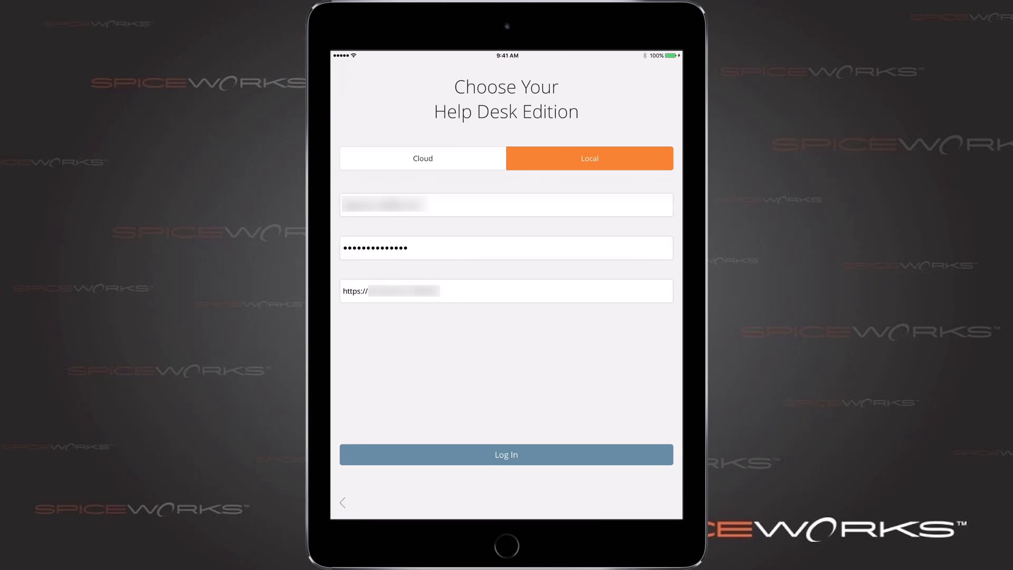
left_click(507, 455)
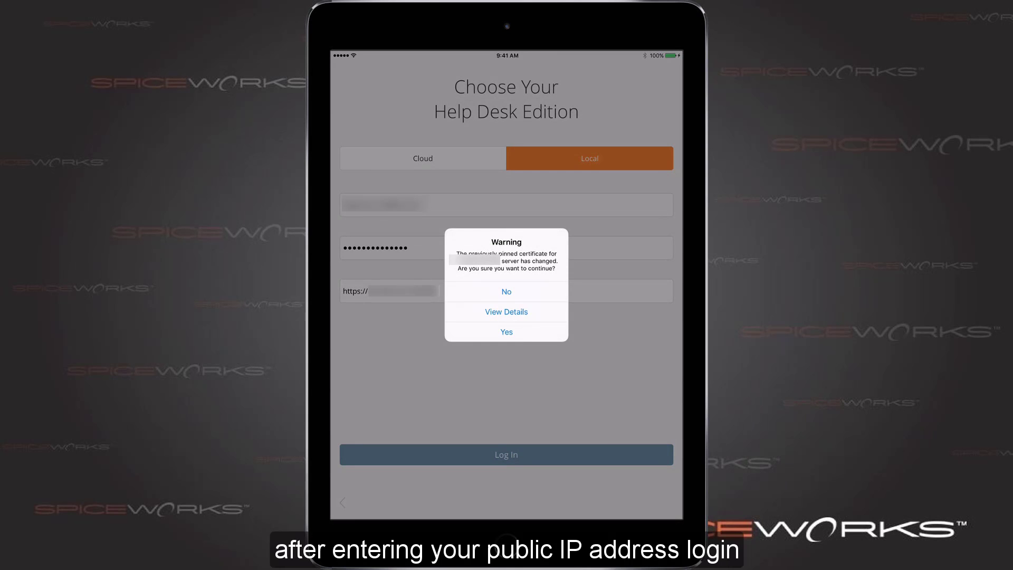
left_click(506, 332)
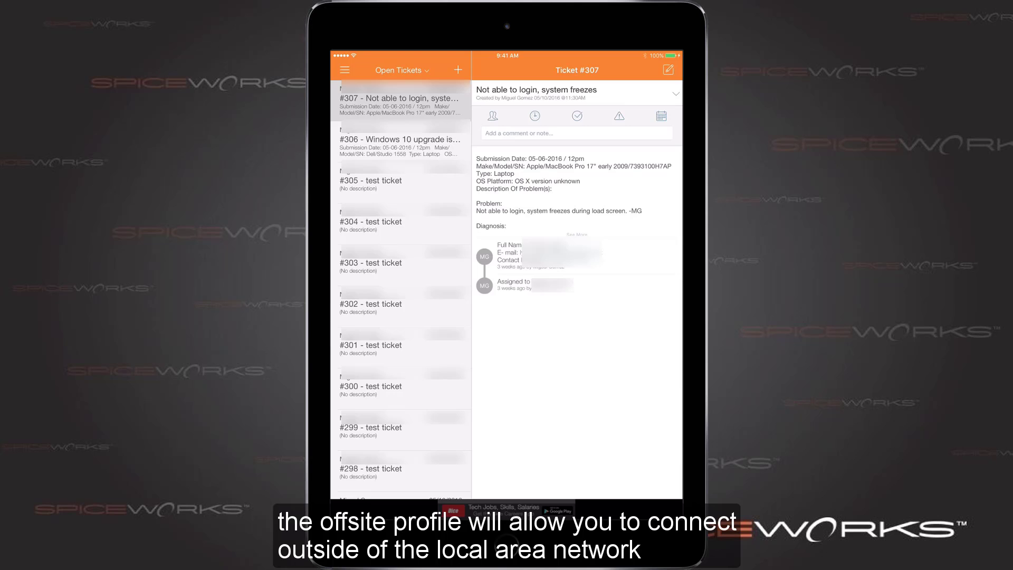
View ticket #305, return to ticket #307, and look over the app's main navigation options
left_click(401, 182)
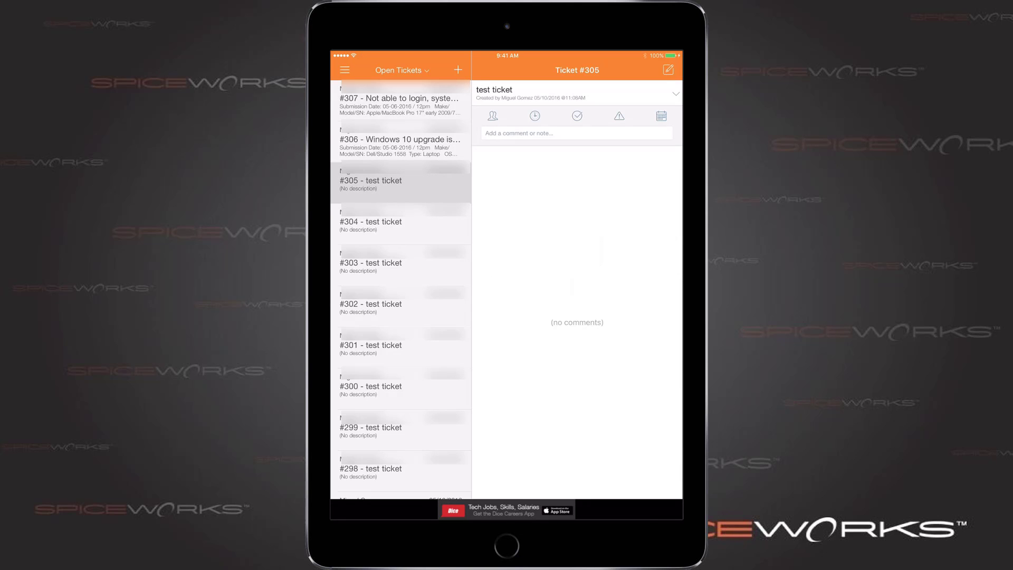
left_click(400, 101)
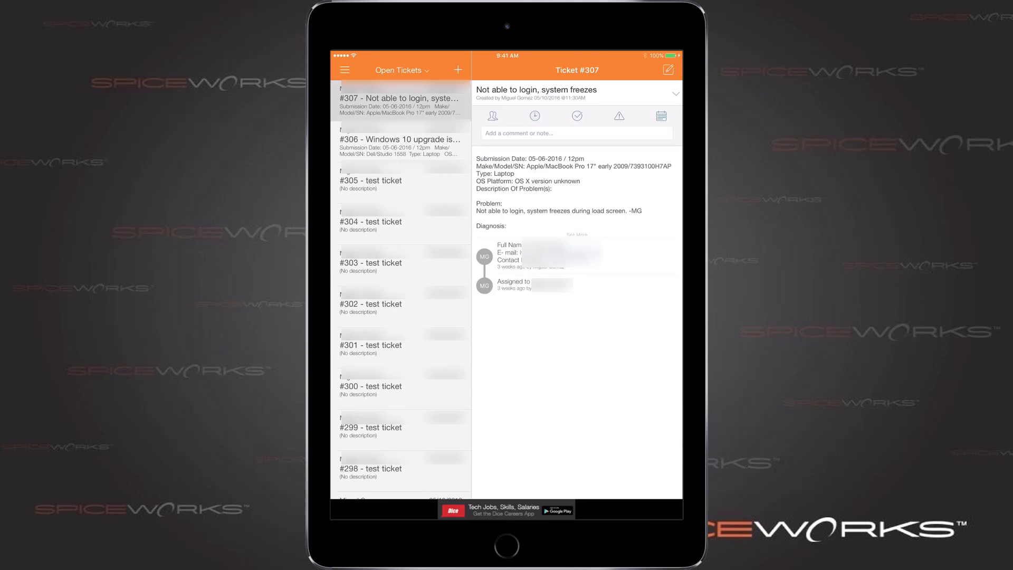
left_click(345, 70)
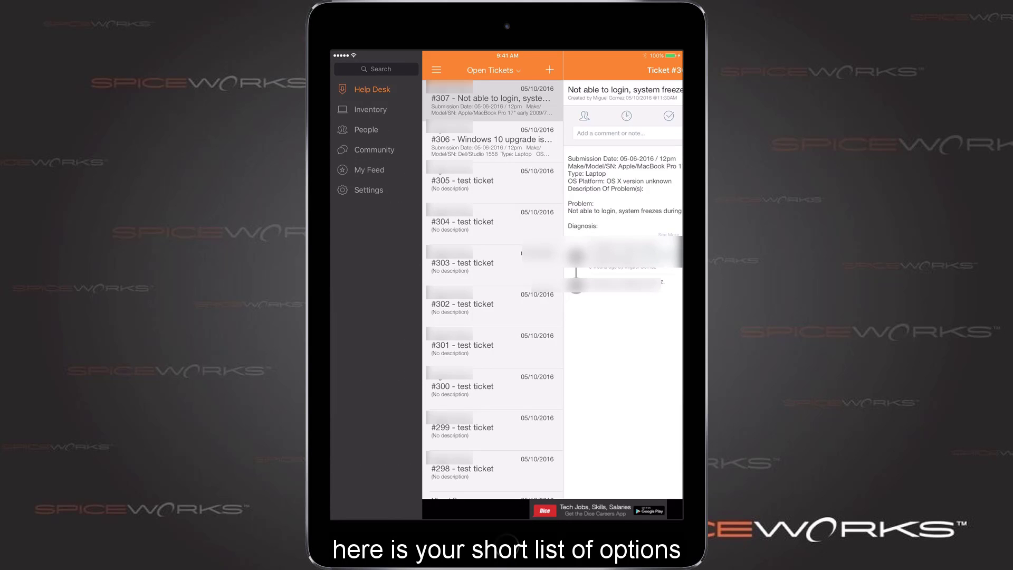
left_click(436, 69)
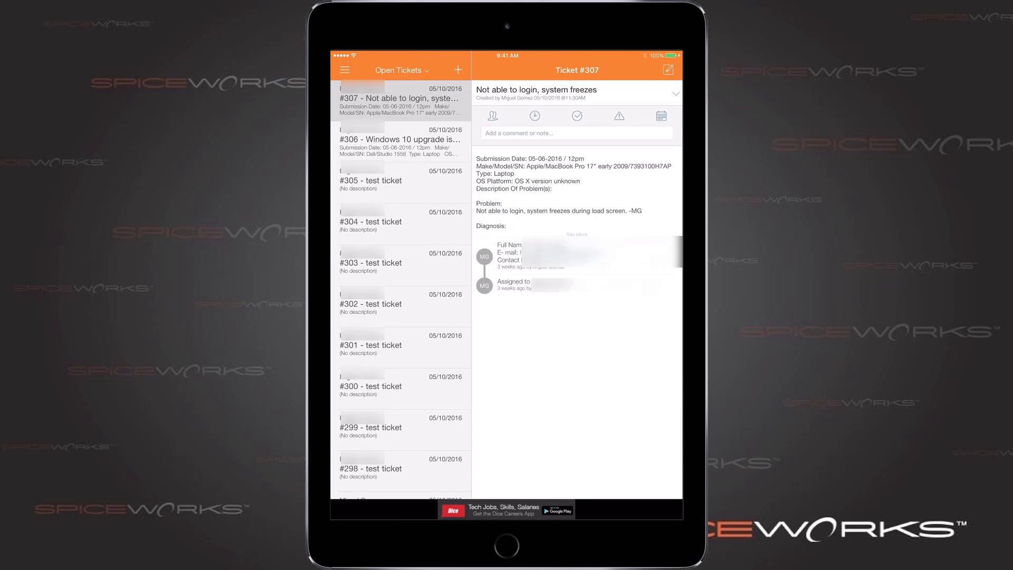
Inspect ticket #307's editing form without saving, and look over the navigation options and the available ticket list filters
left_click(668, 69)
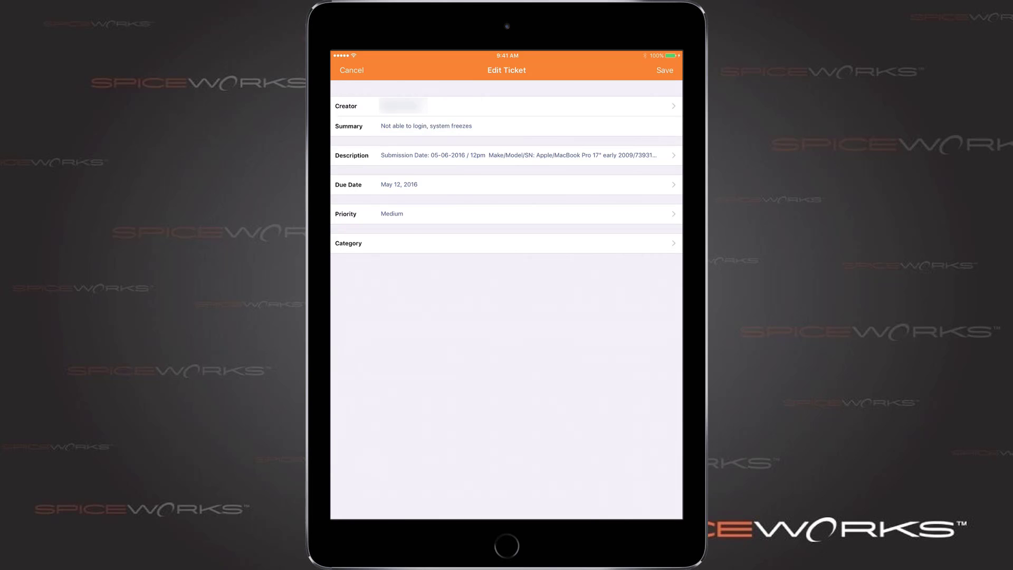
left_click(352, 70)
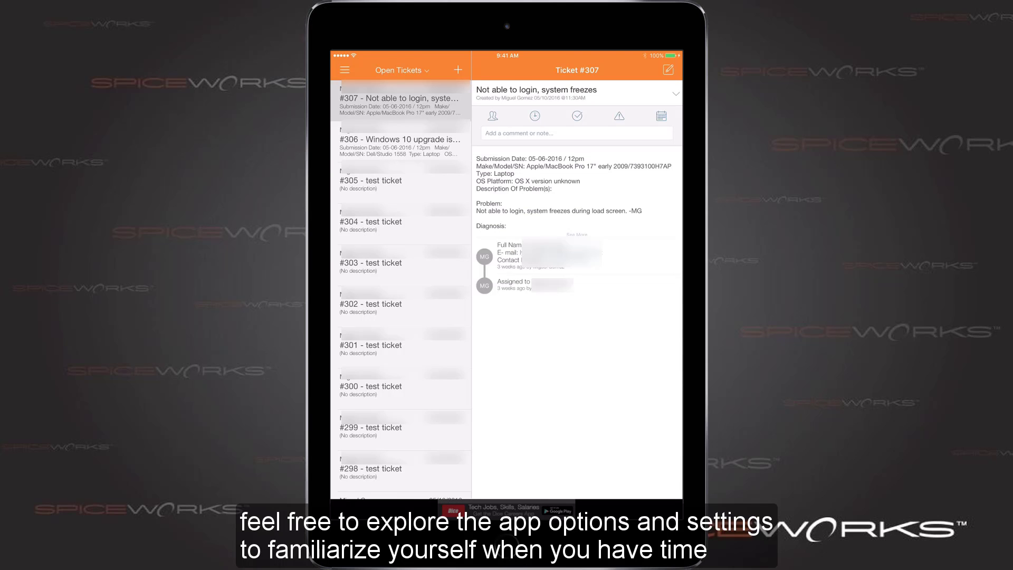
left_click(344, 69)
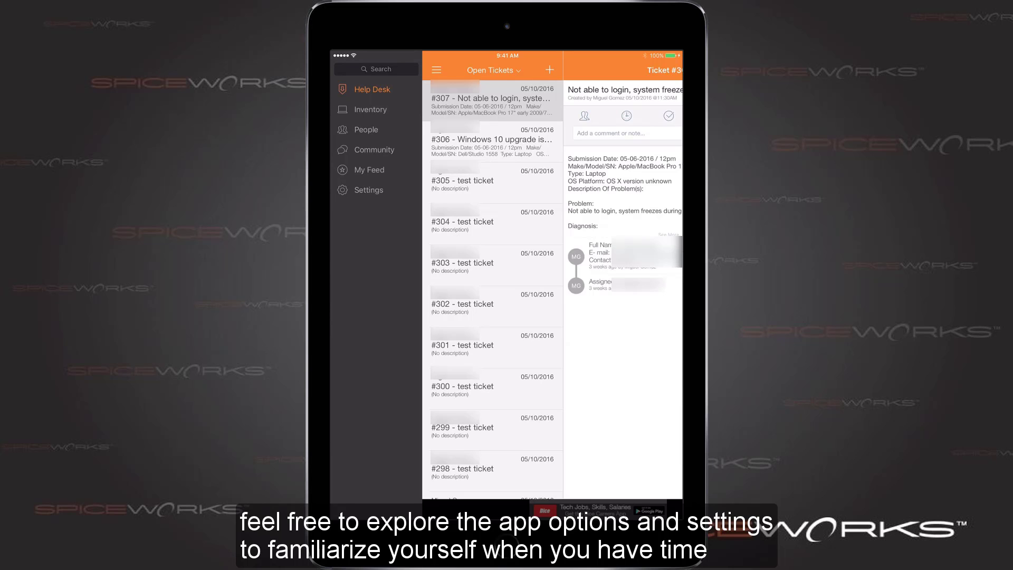
left_click(437, 69)
left_click(400, 69)
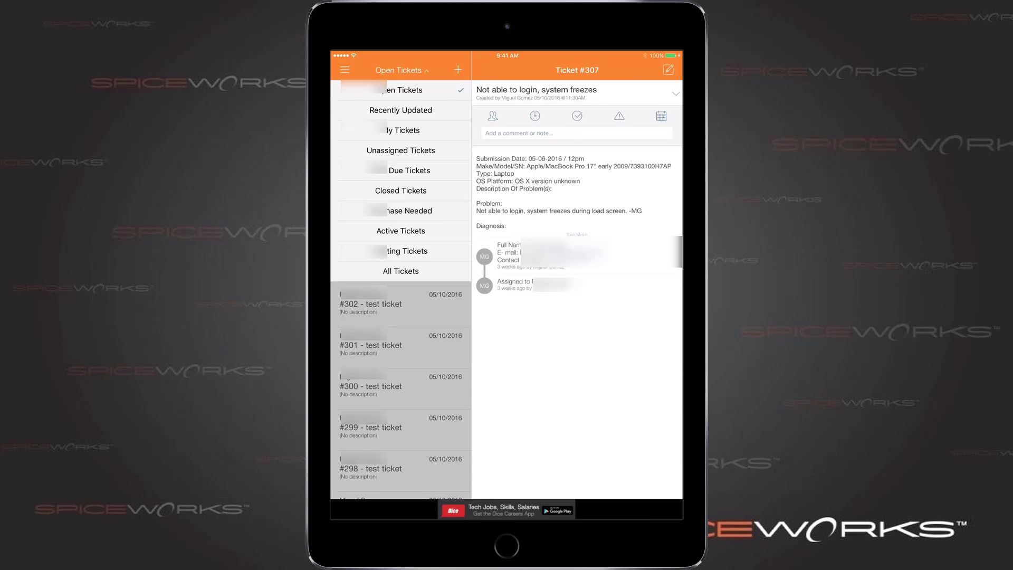
Close the ticket filter list, view the app settings, and open the saved Local Help Desk profile from the profile switcher
left_click(402, 70)
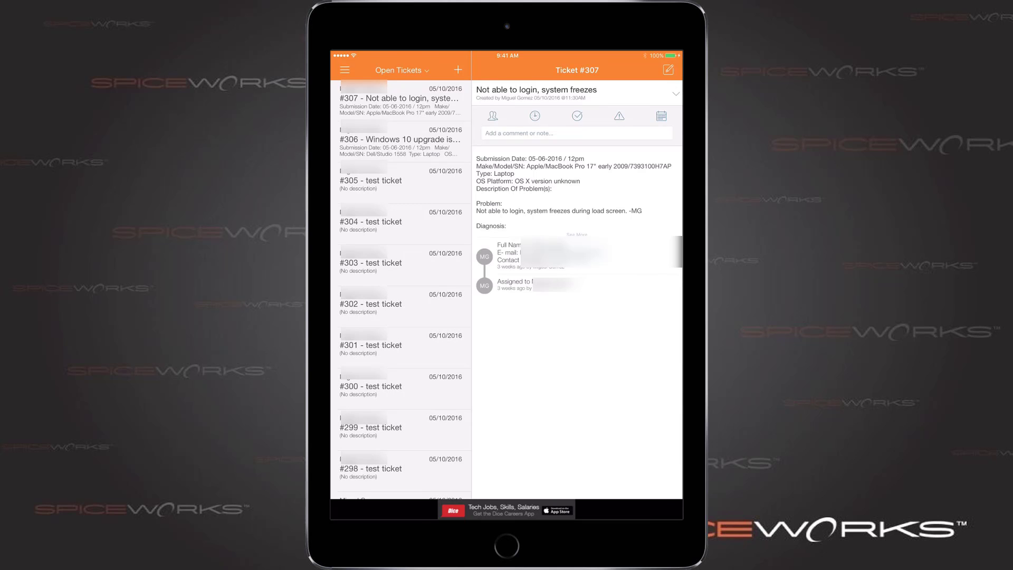
left_click(345, 70)
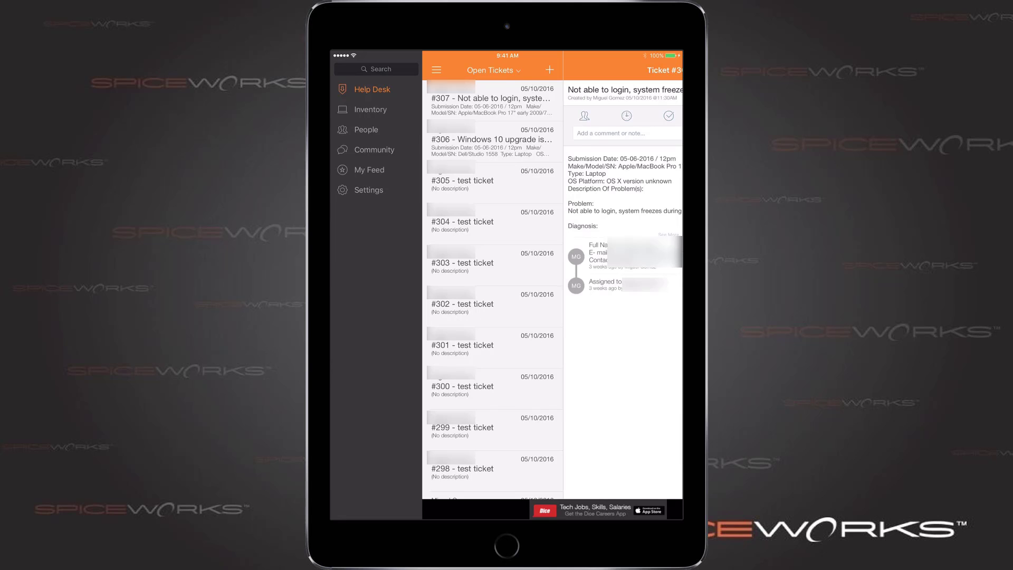
left_click(369, 190)
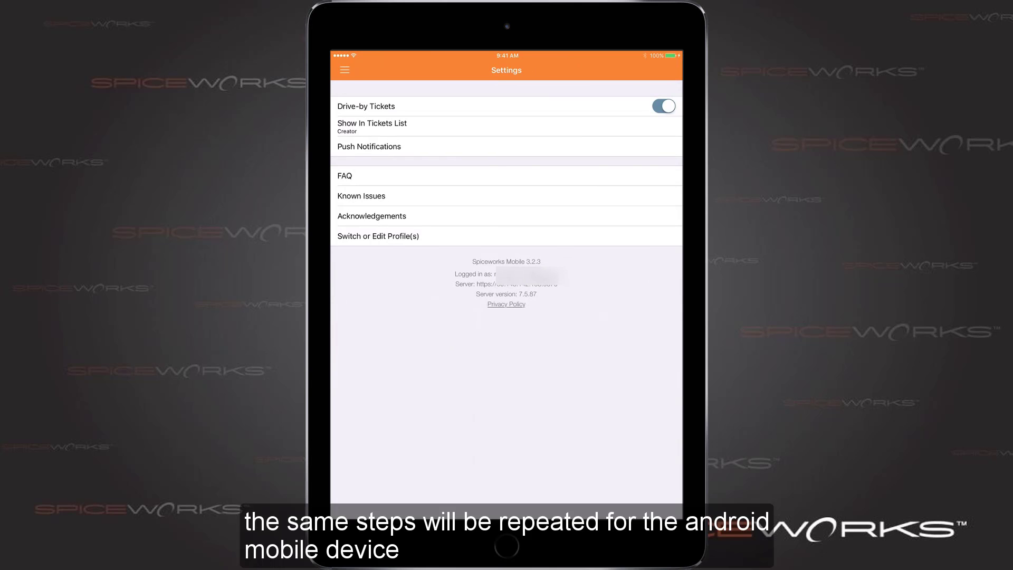
left_click(378, 237)
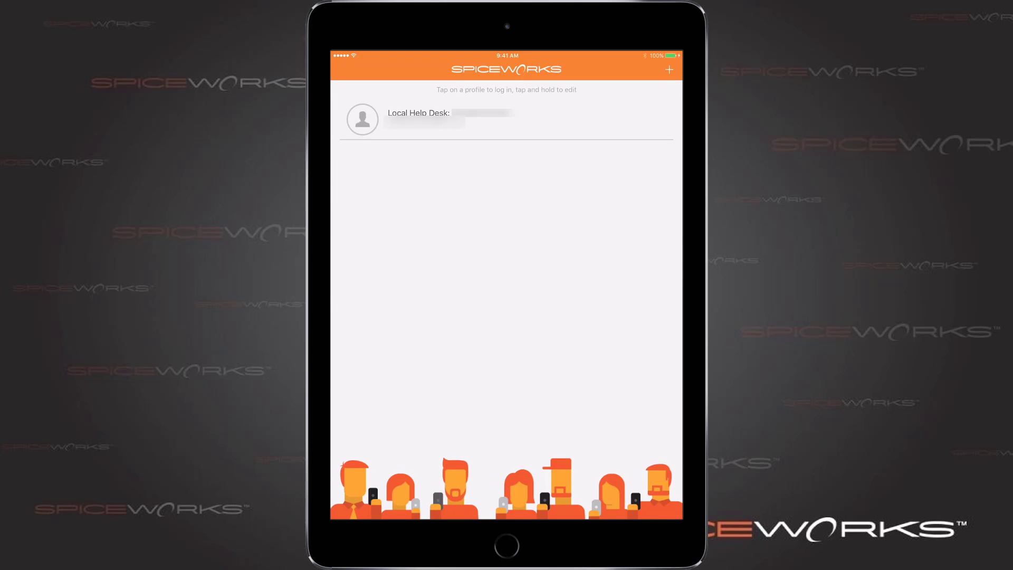
left_click(453, 120)
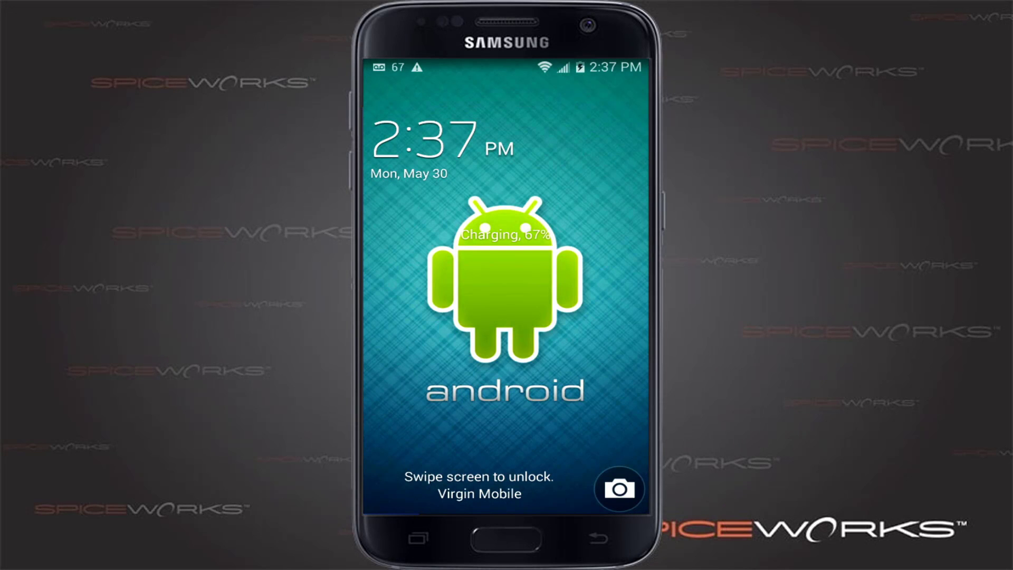
Unlock the Android phone and open the Play Store from its app list
left_click_drag(390, 311, 592, 302)
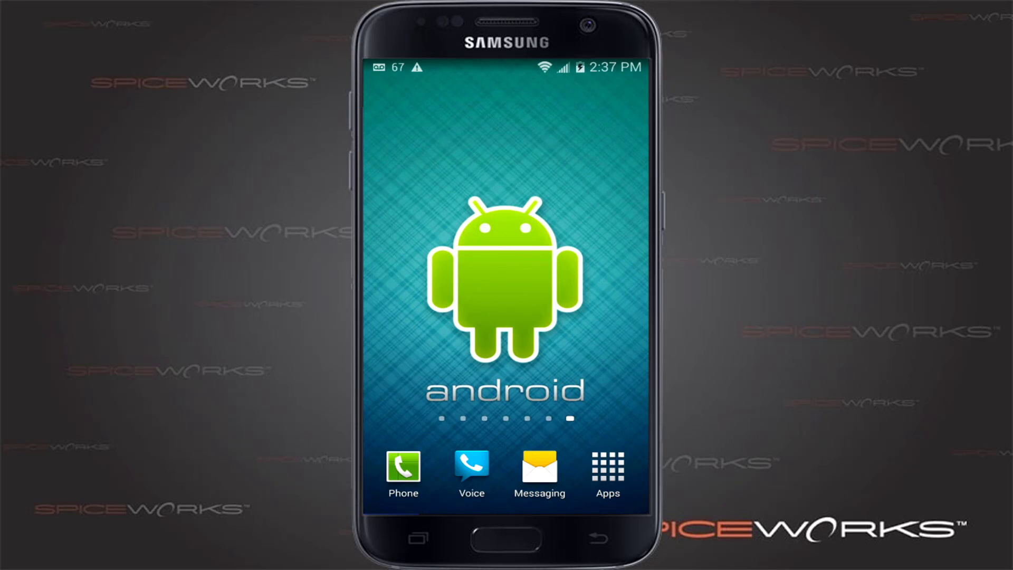
left_click(608, 466)
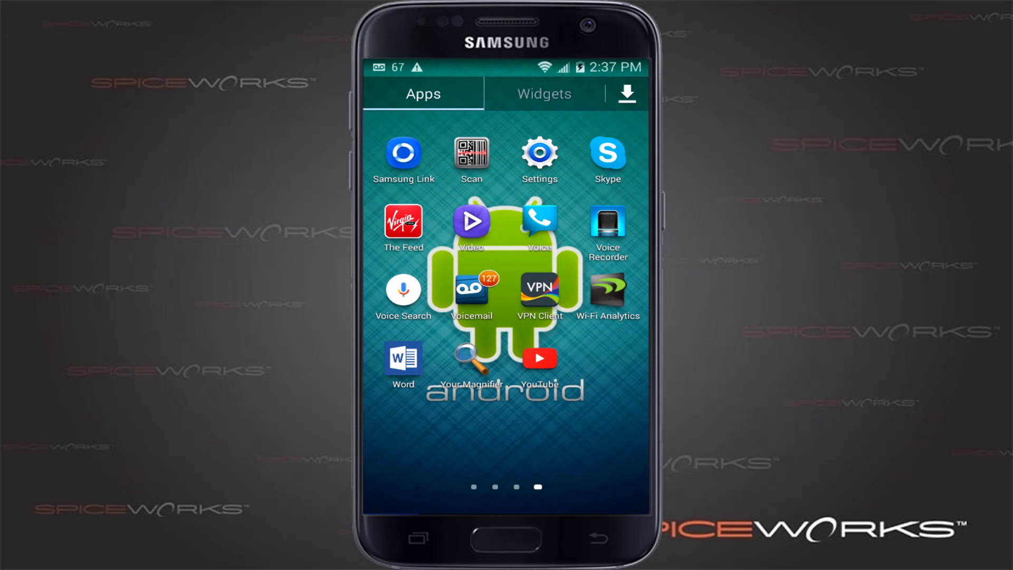
left_click_drag(449, 337, 596, 337)
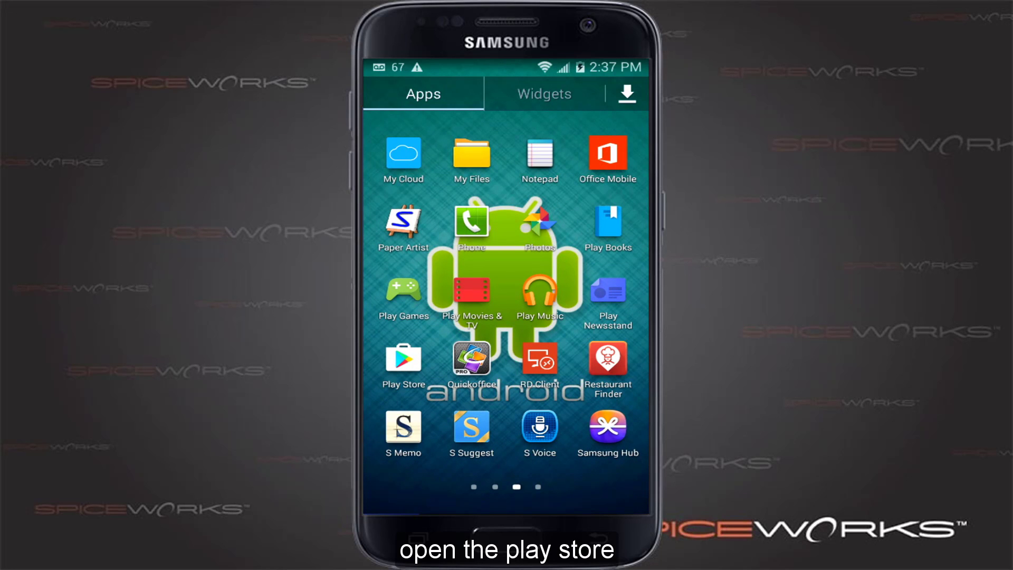
left_click(403, 360)
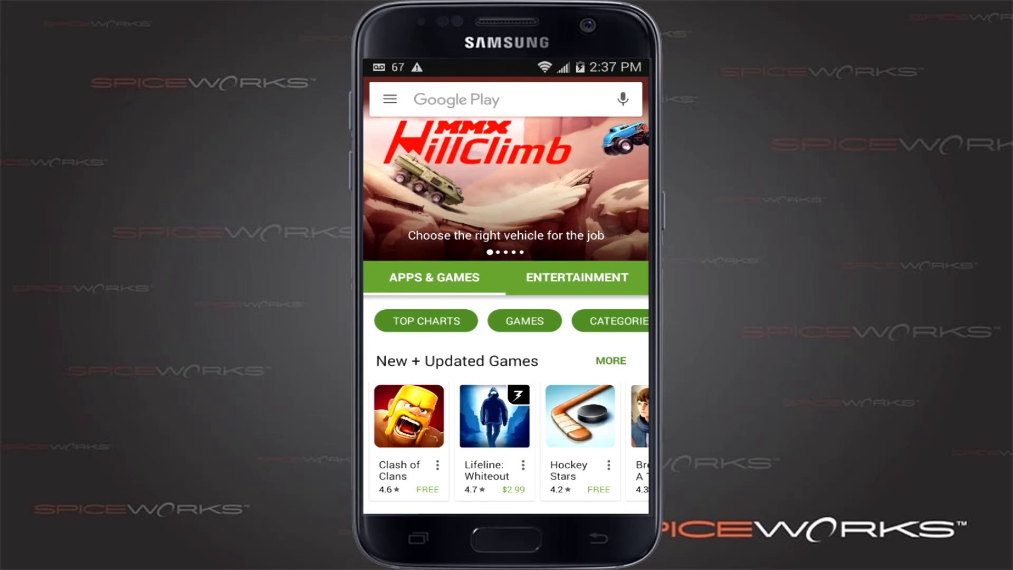
Search the Play Store for spiceworks and install Spiceworks - Help Desk, accepting its requested permissions
left_click(457, 99)
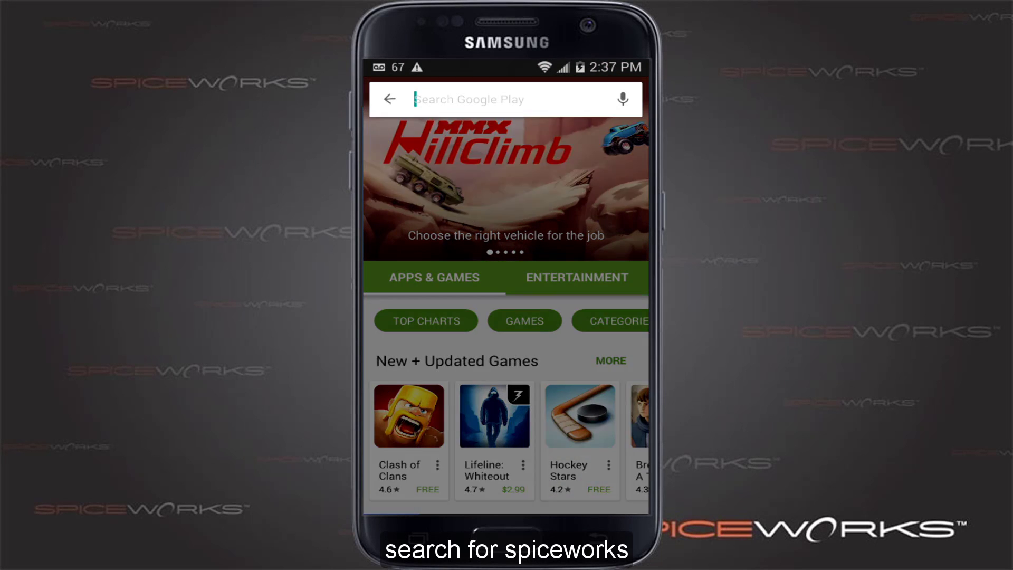
left_click(448, 138)
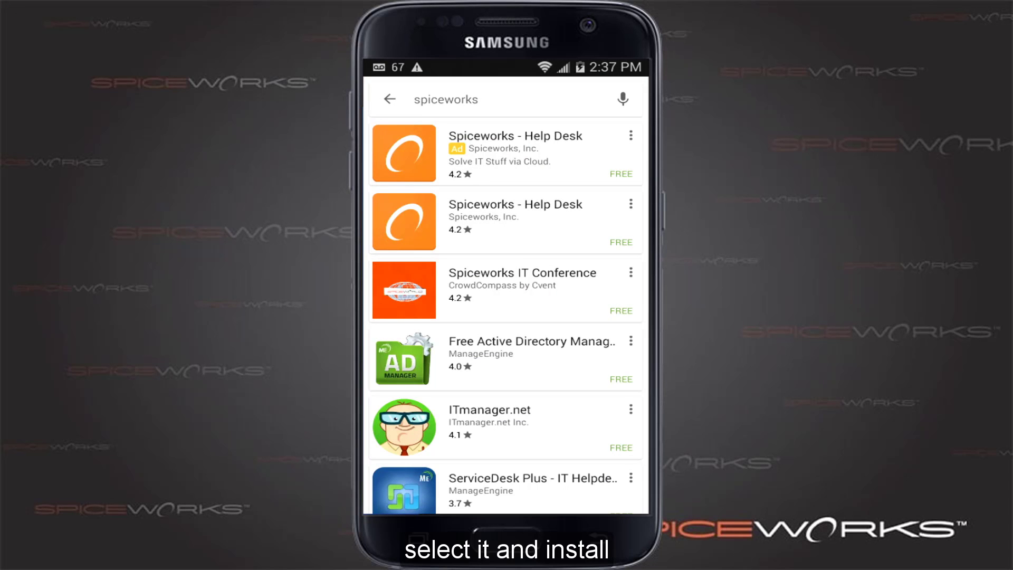
left_click(505, 154)
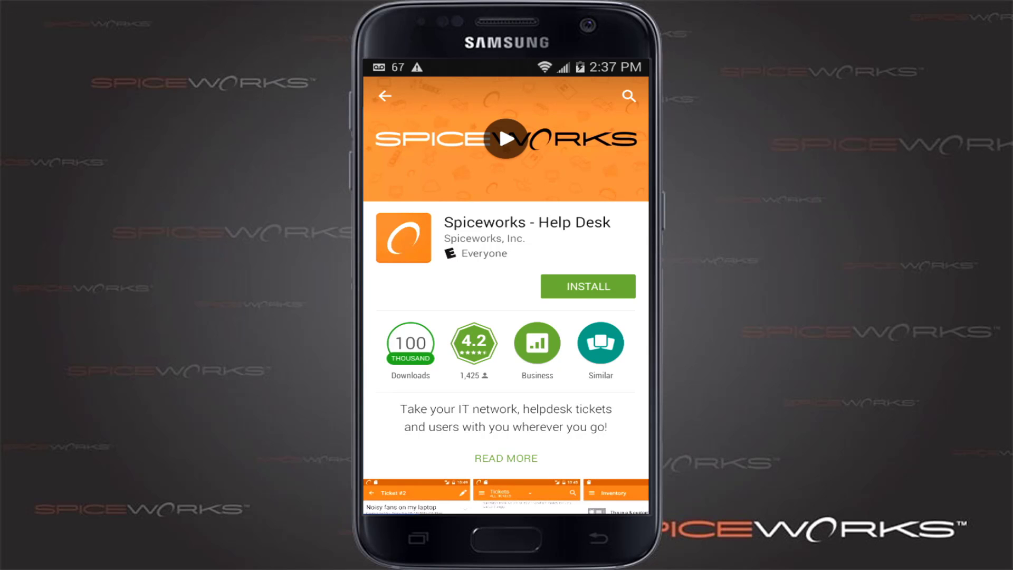
left_click(589, 287)
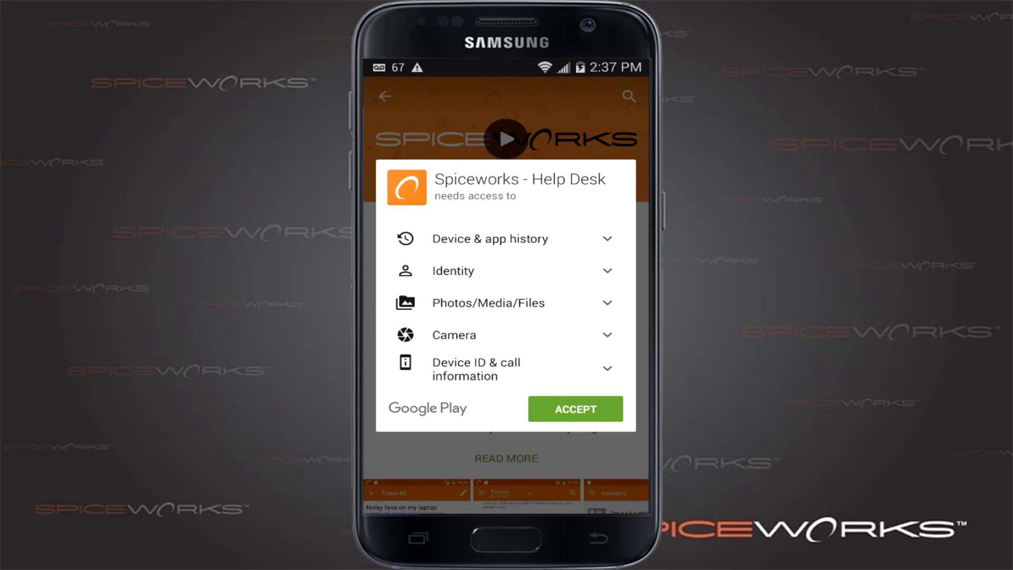
left_click(575, 409)
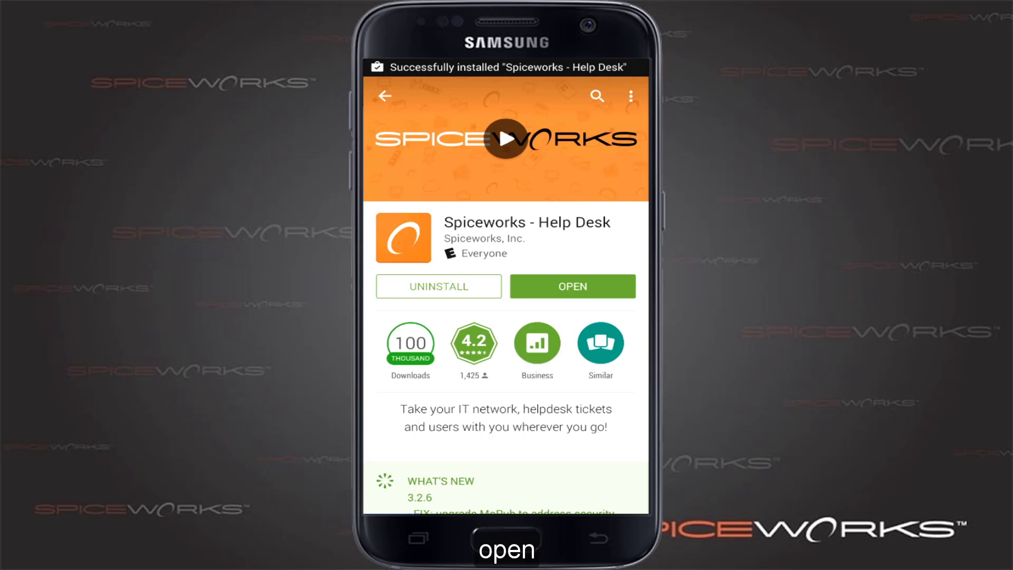
Launch Spiceworks and log in to the Local edition with the account email, password and https server address, proceeding despite the untrusted certificate
left_click(572, 286)
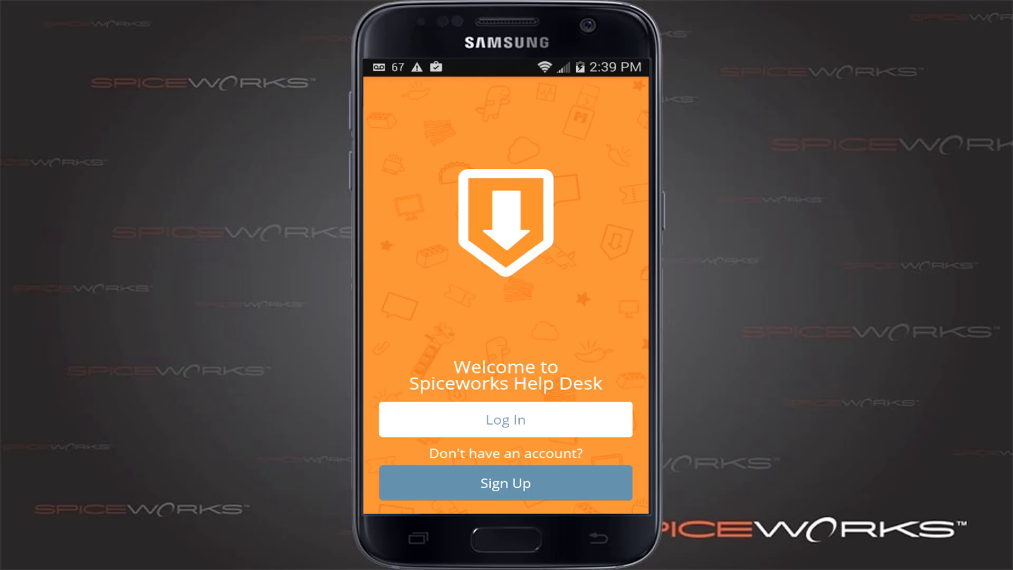
left_click(506, 420)
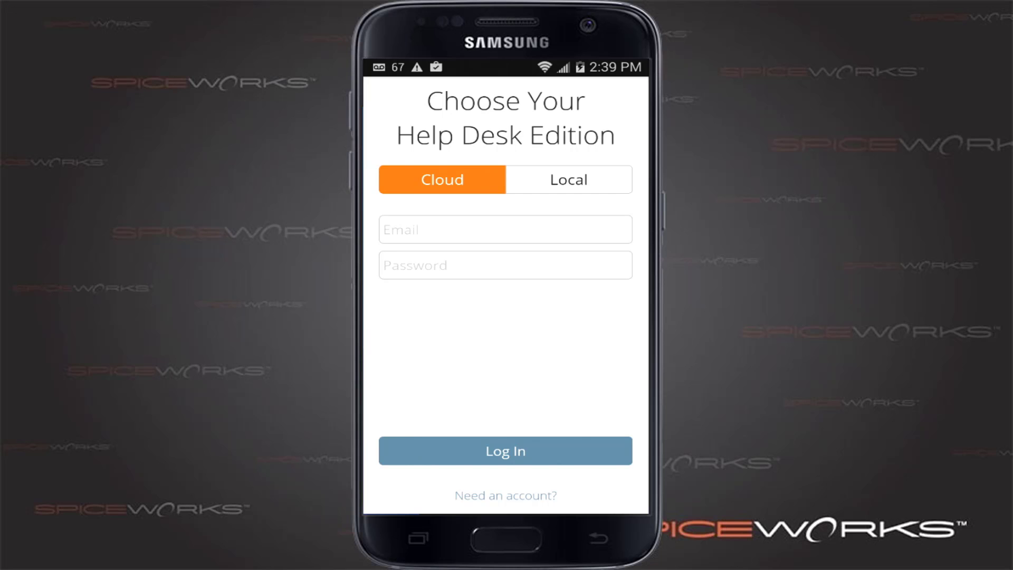
left_click(569, 180)
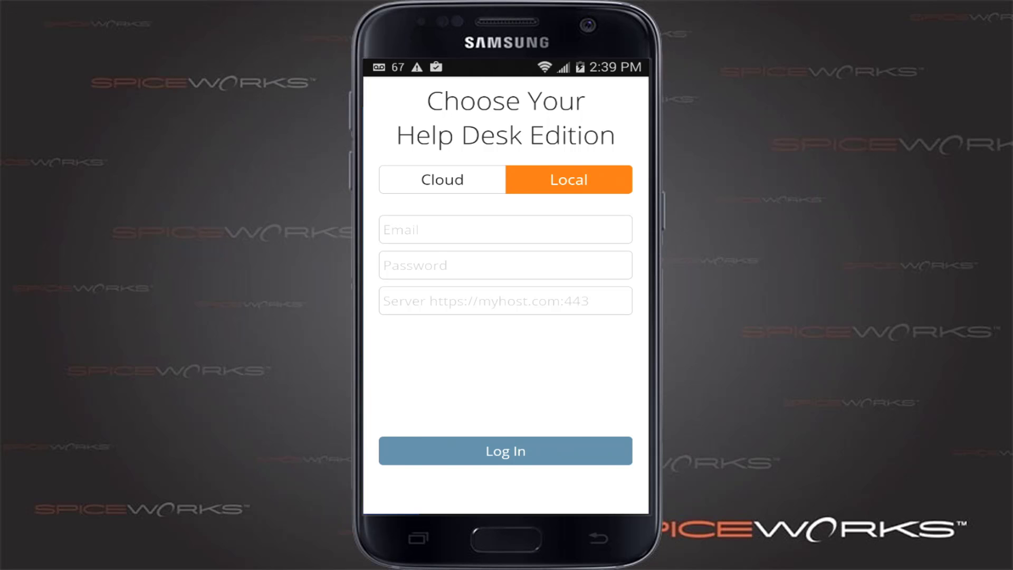
left_click(422, 230)
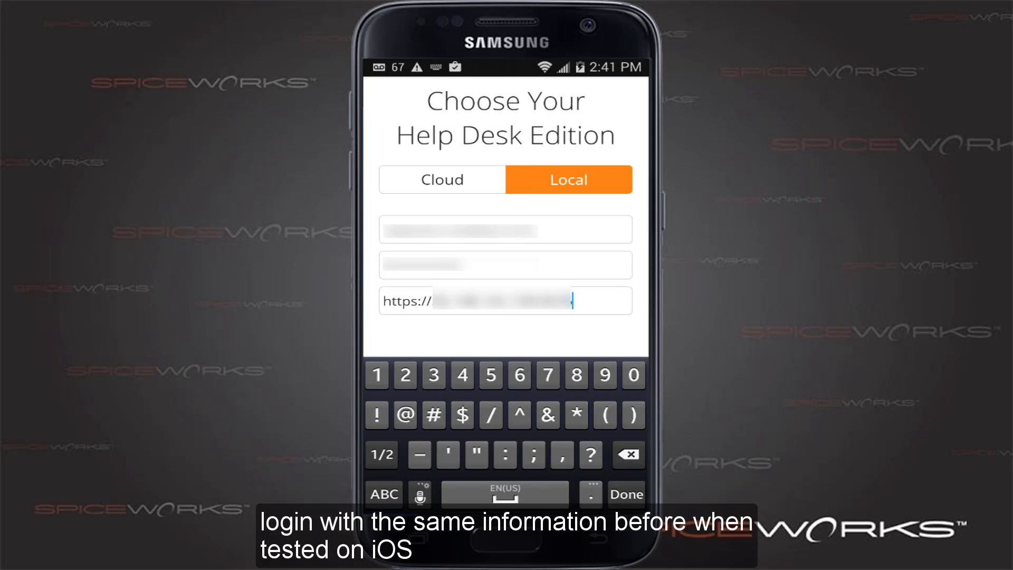
left_click(626, 494)
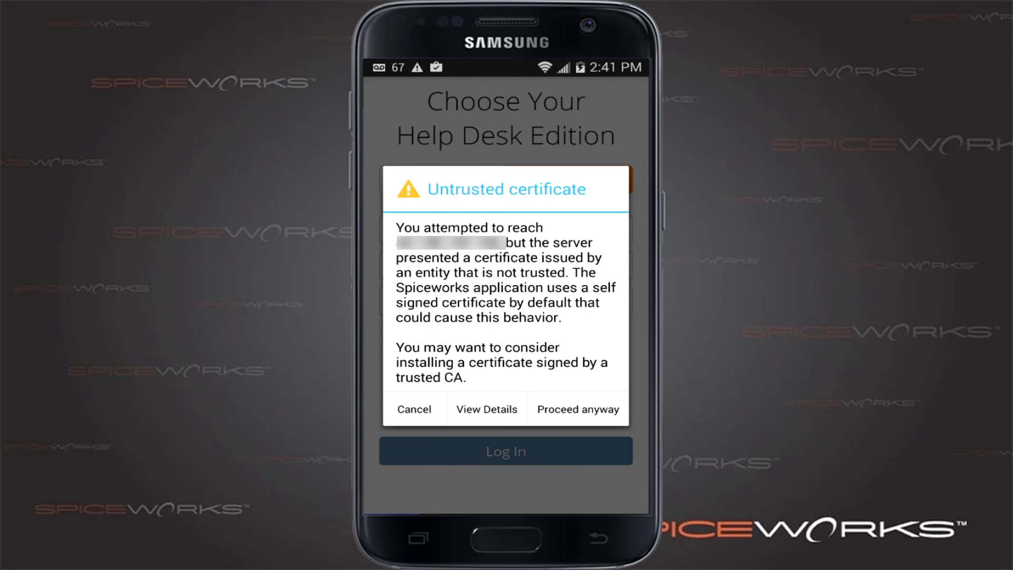
left_click(578, 409)
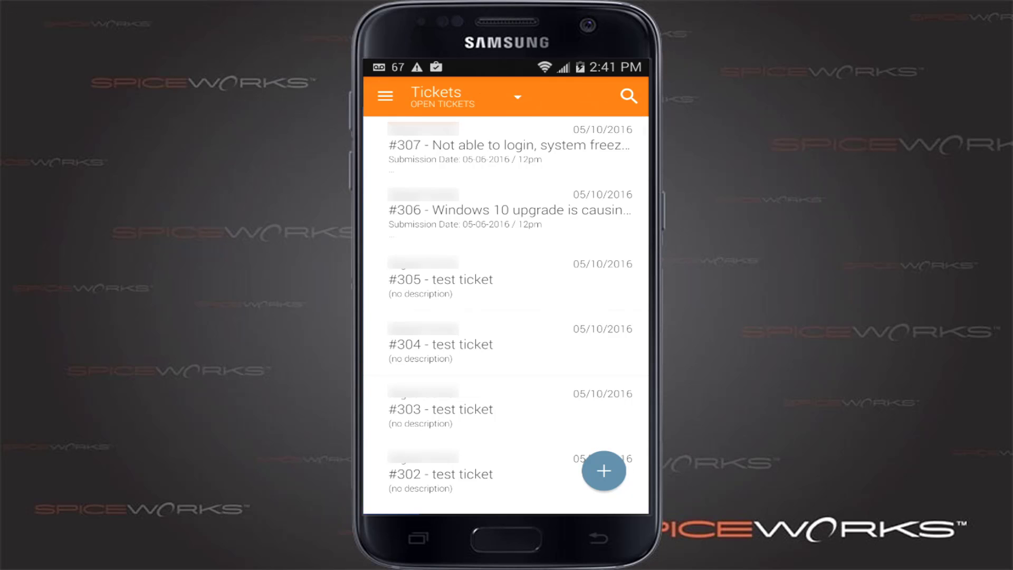
Look through the open tickets list, the main navigation options and the app settings on the phone
scroll(506, 315, "down", 3)
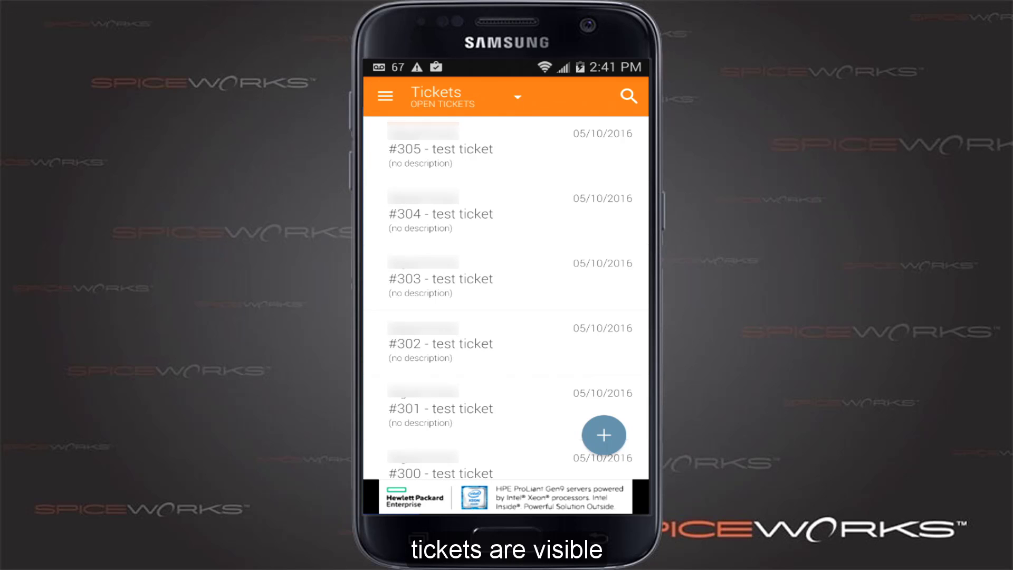
left_click(385, 96)
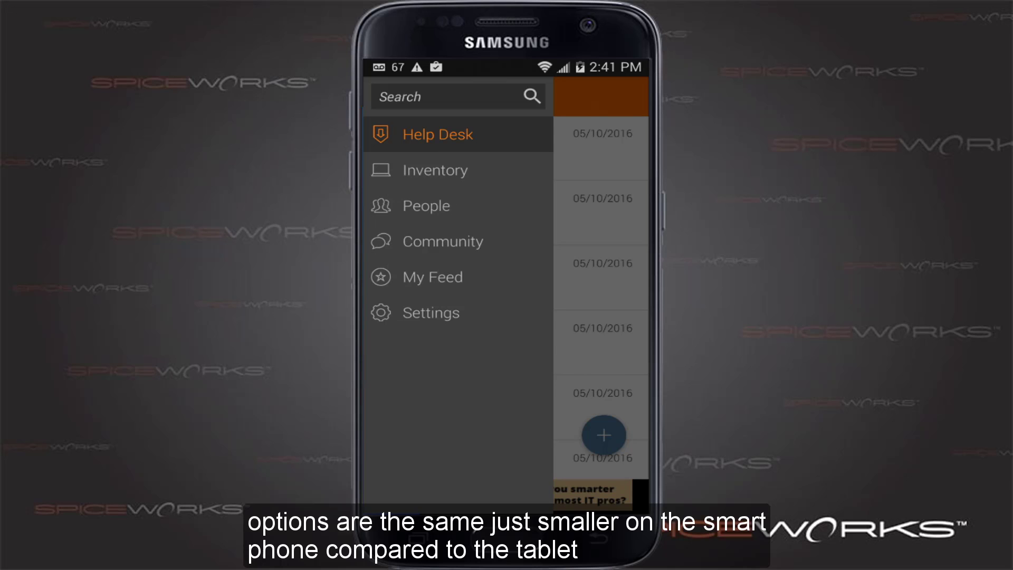
left_click(431, 313)
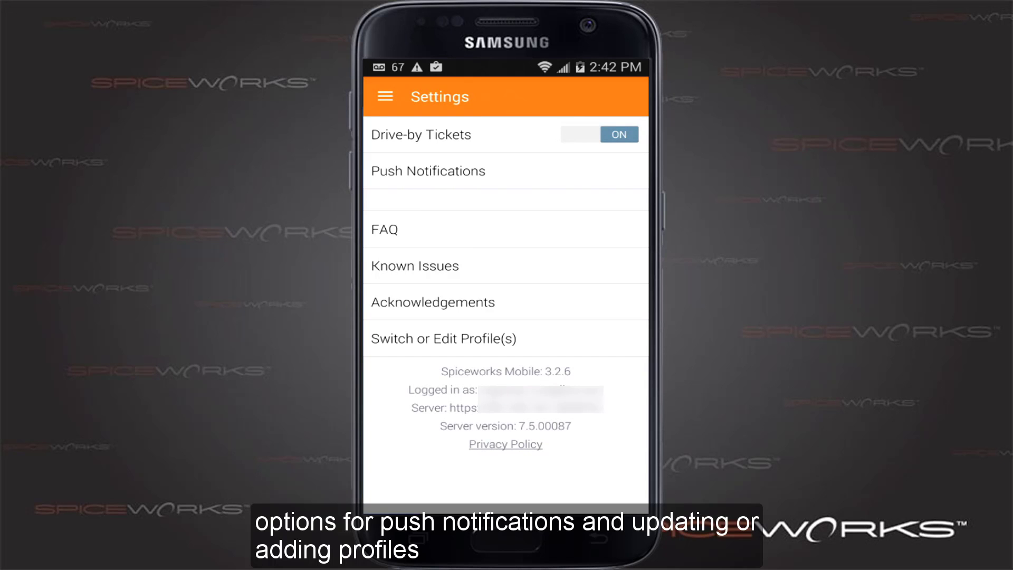
Open the saved profile for editing from the profile switcher and save it without changes
left_click(444, 338)
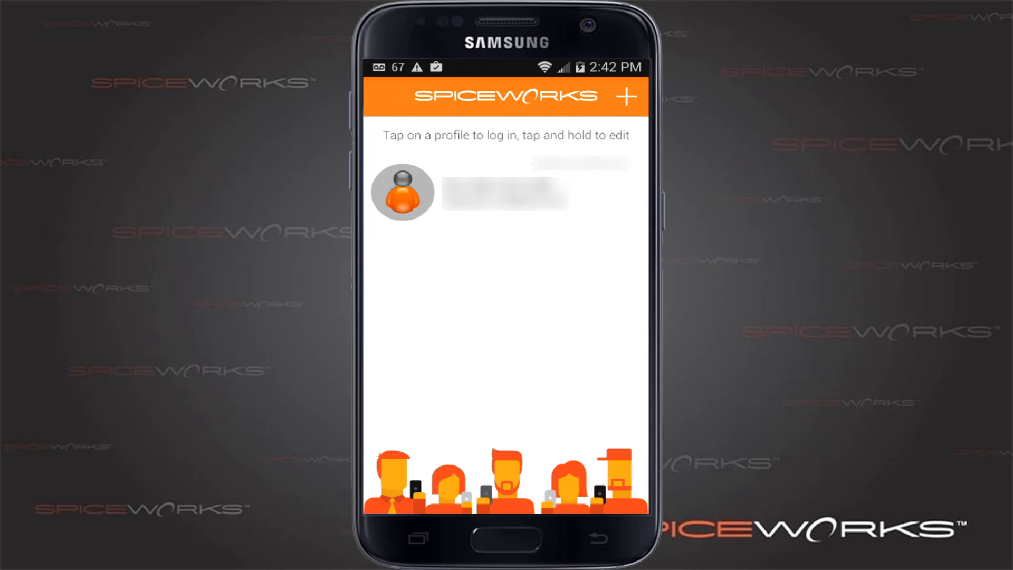
left_click(505, 192)
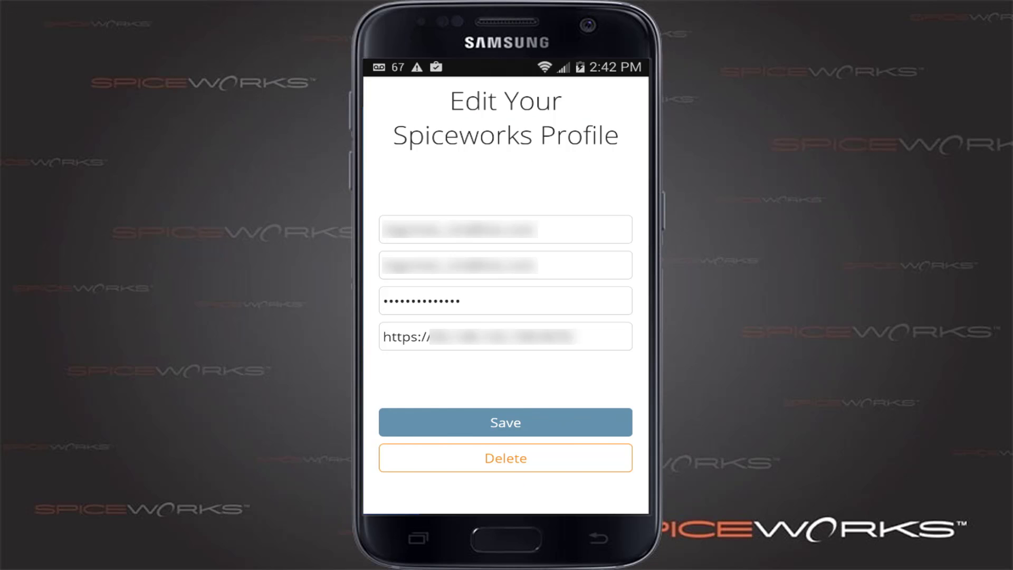
left_click(505, 422)
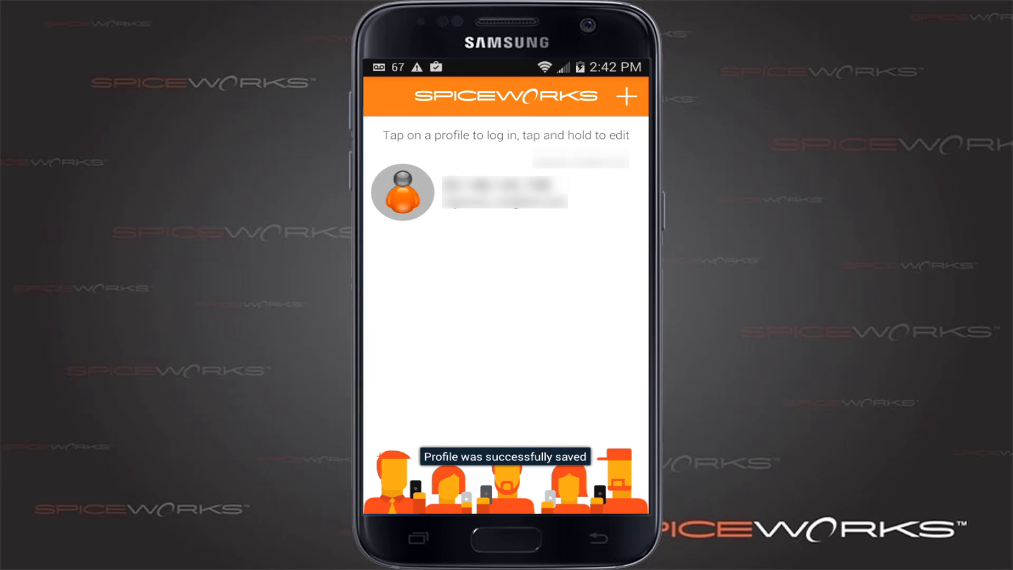
View the login form for adding another profile, leave it unfilled, and return to the phone's home screen
left_click(626, 97)
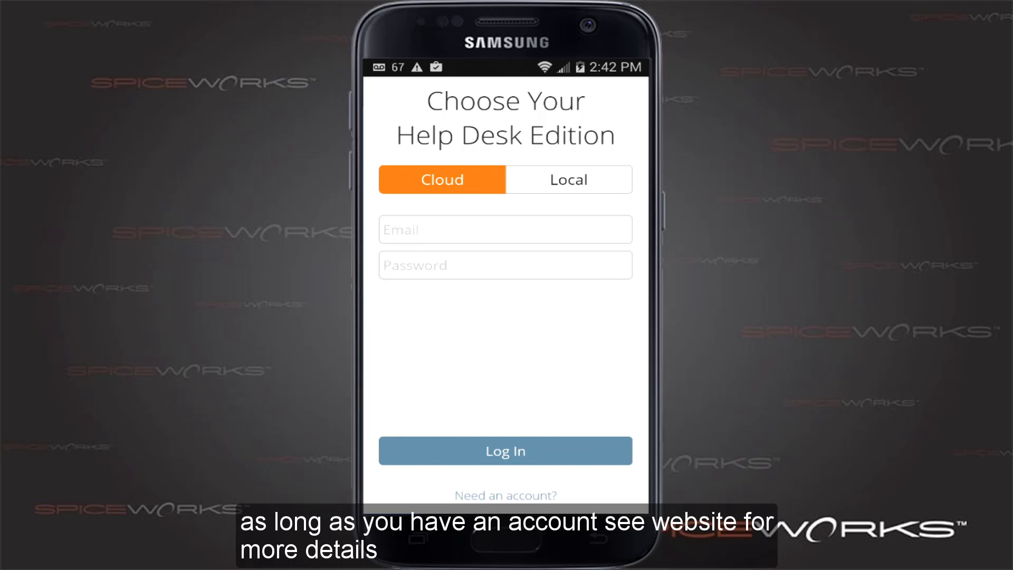
key("Escape")
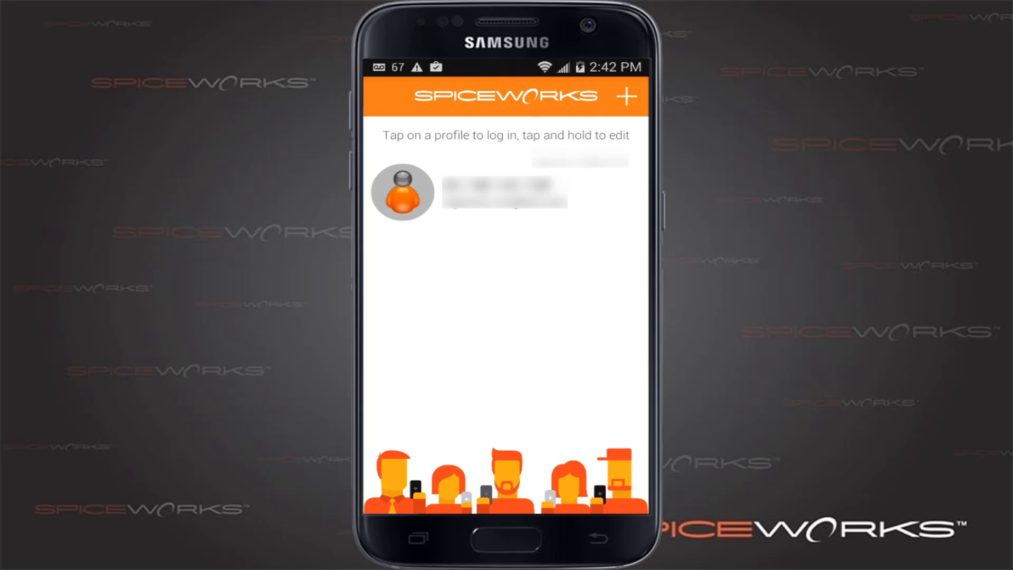
key("Home")
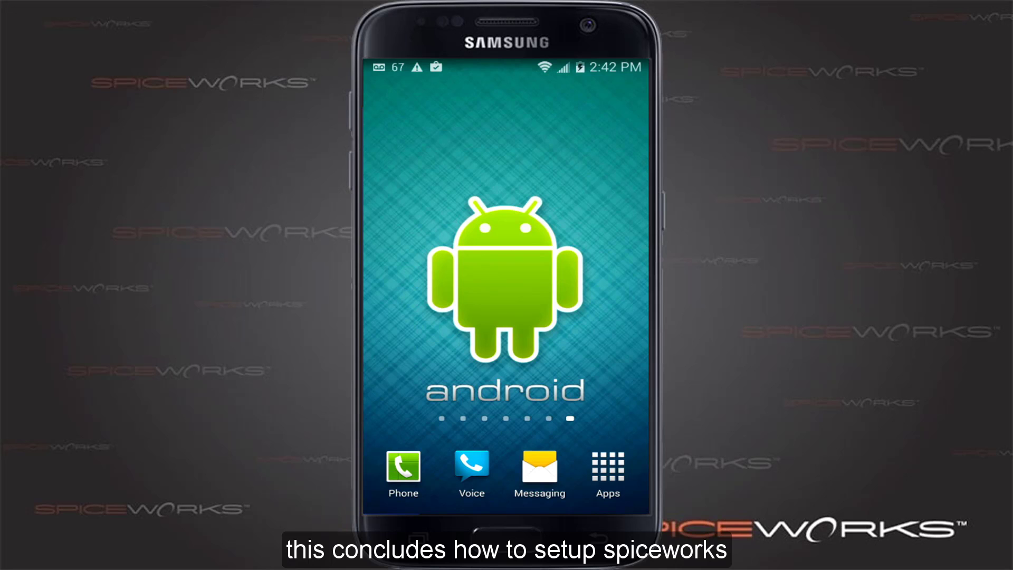